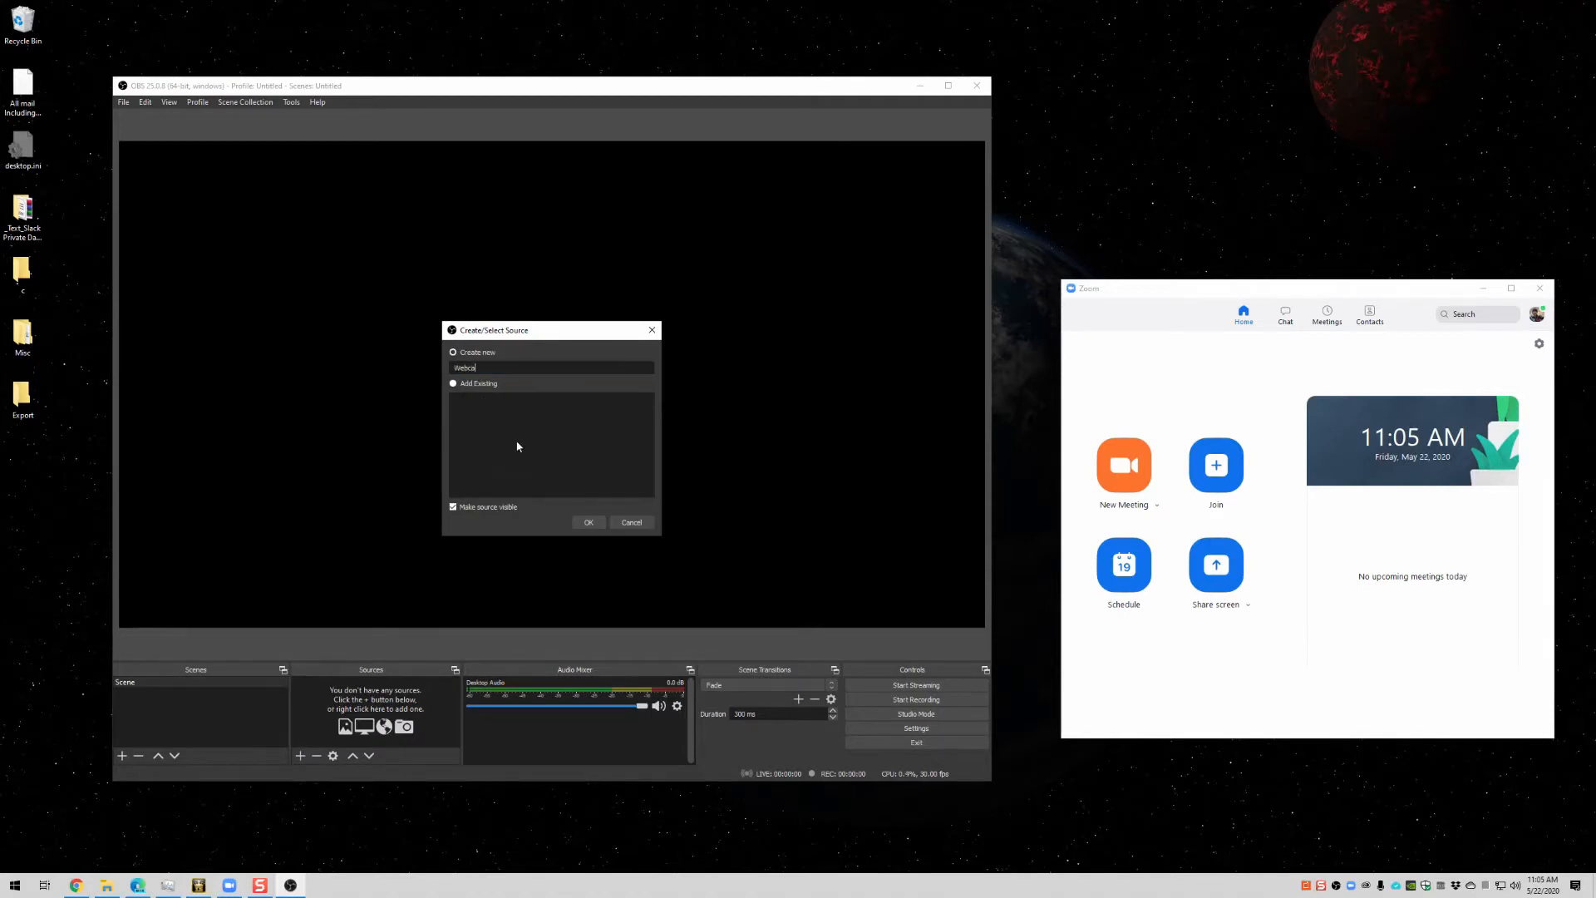
Step: Create the Webcam video capture source with a custom resolution of 1920x1080
{"action": "key", "text": "Return"}
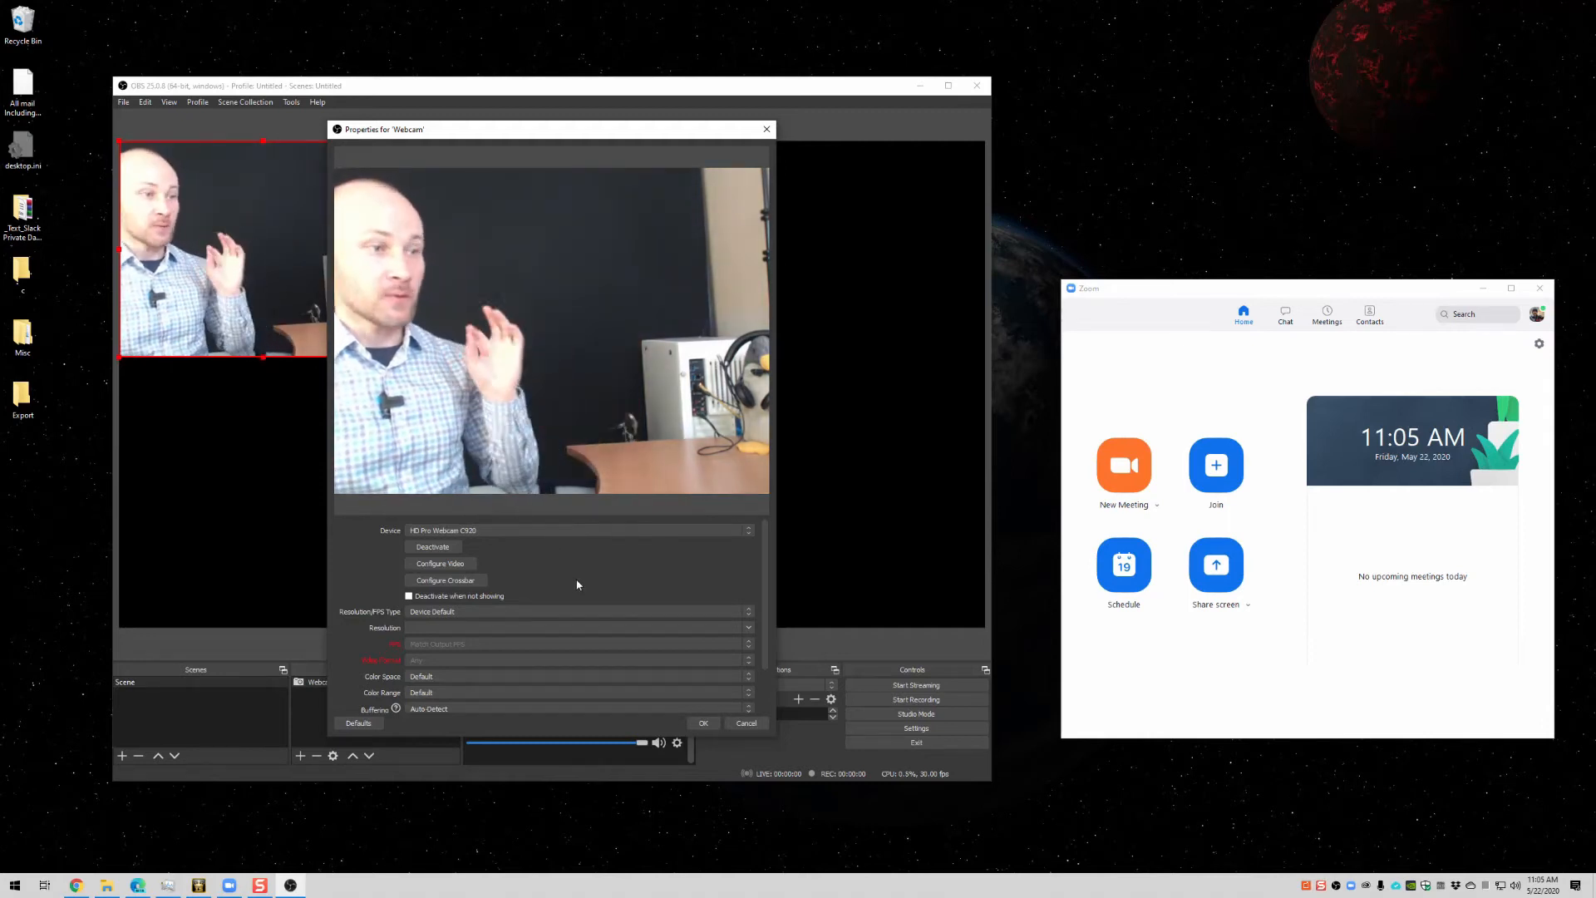
{"action": "left_click", "coordinate": [559, 611]}
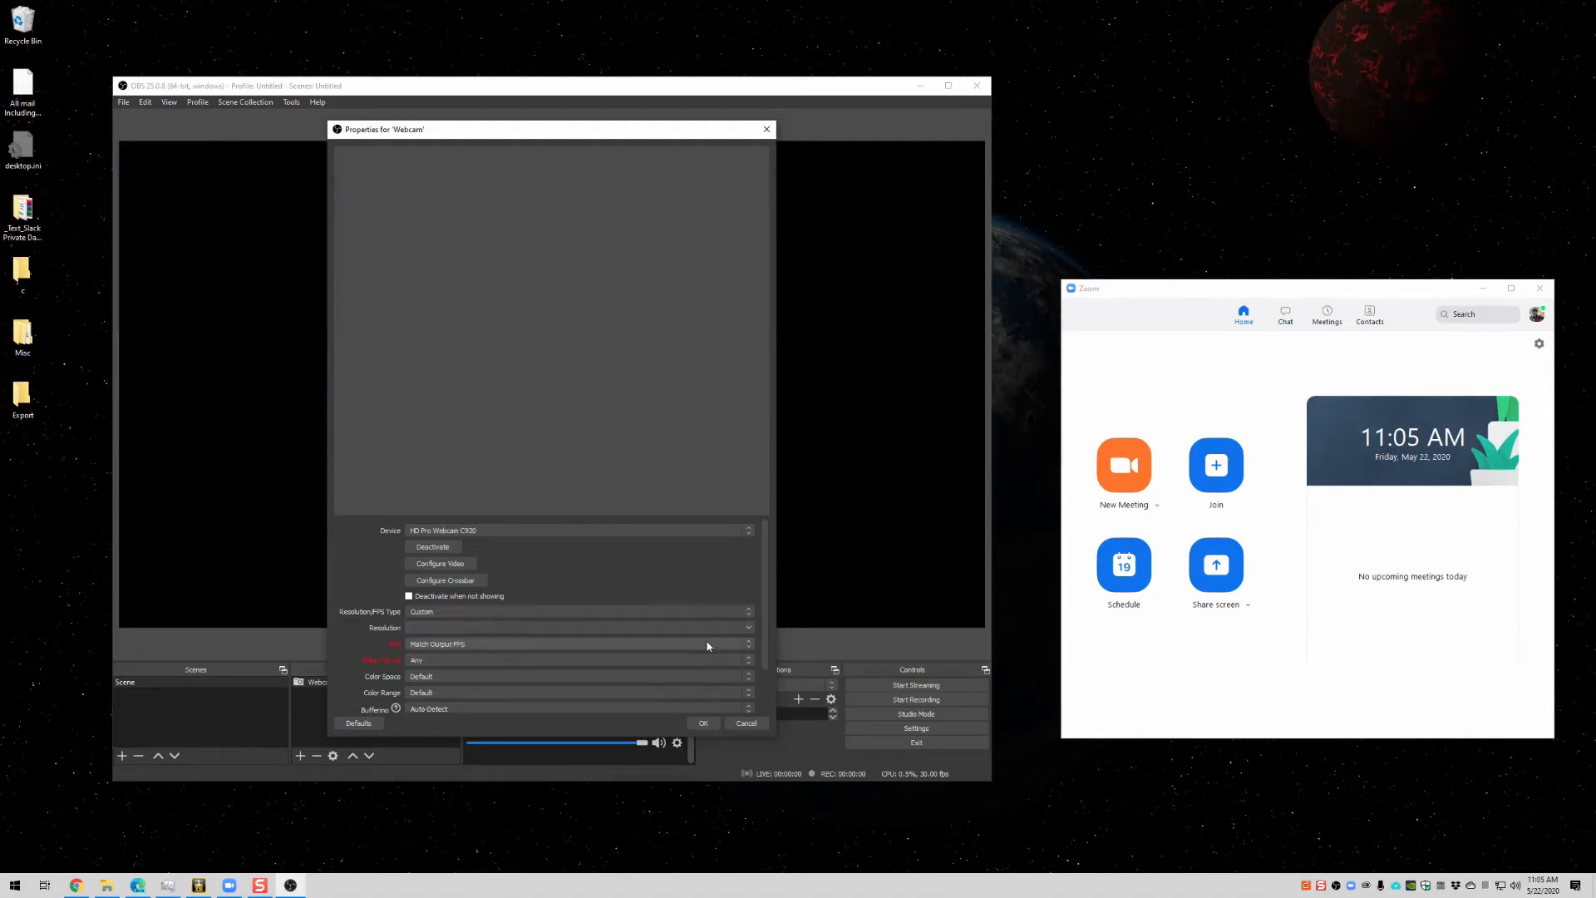
{"action": "left_click", "coordinate": [748, 629]}
{"action": "left_click", "coordinate": [492, 655]}
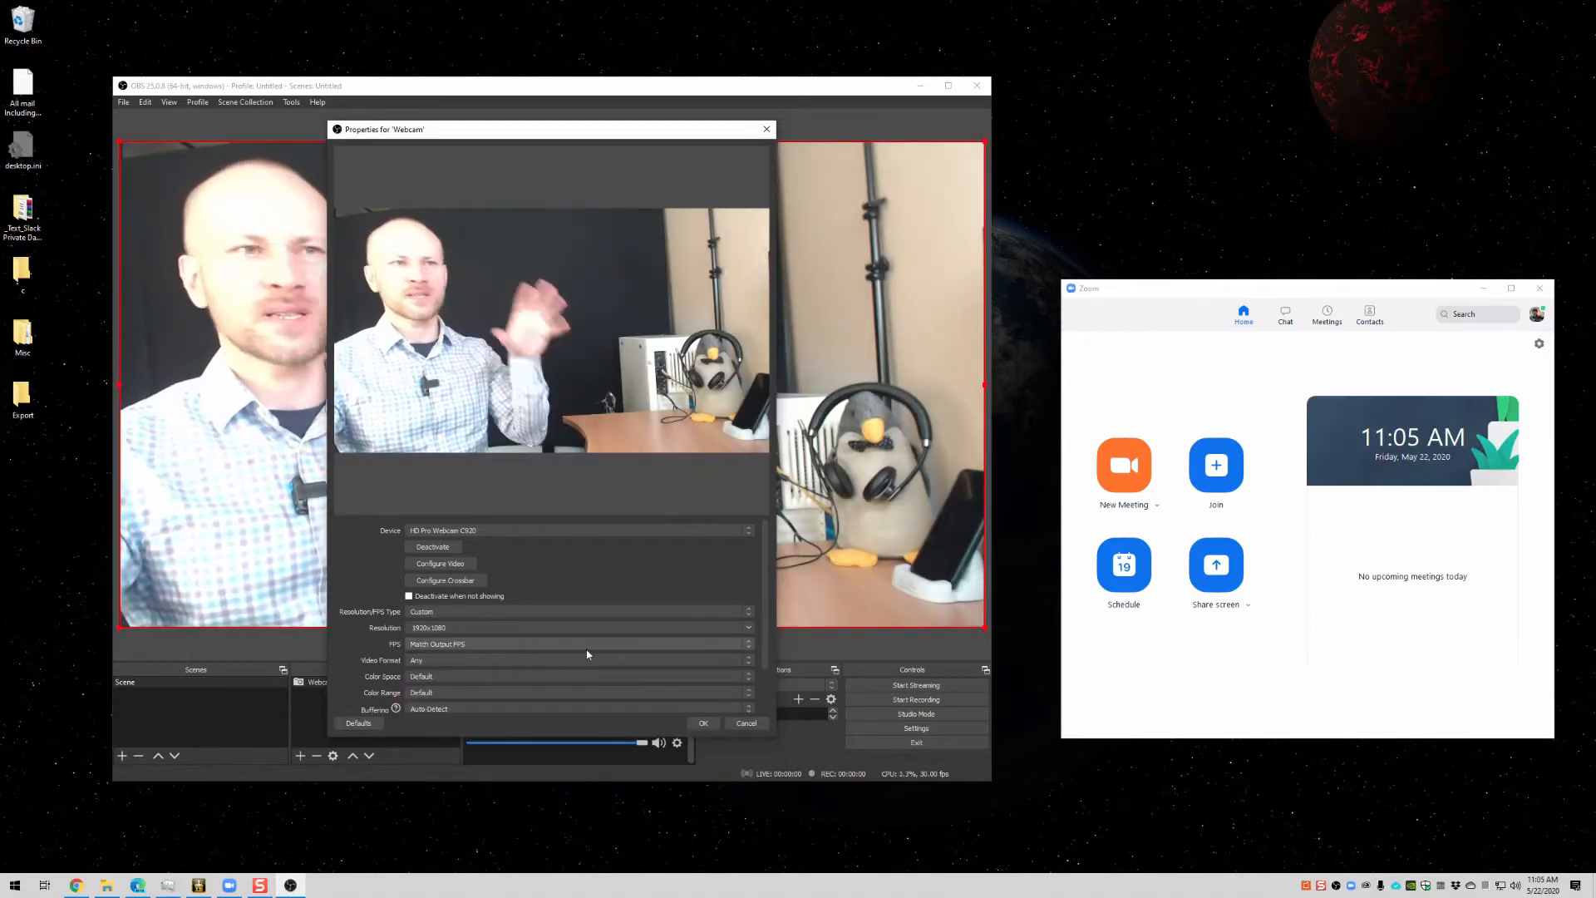
{"action": "left_click", "coordinate": [702, 722]}
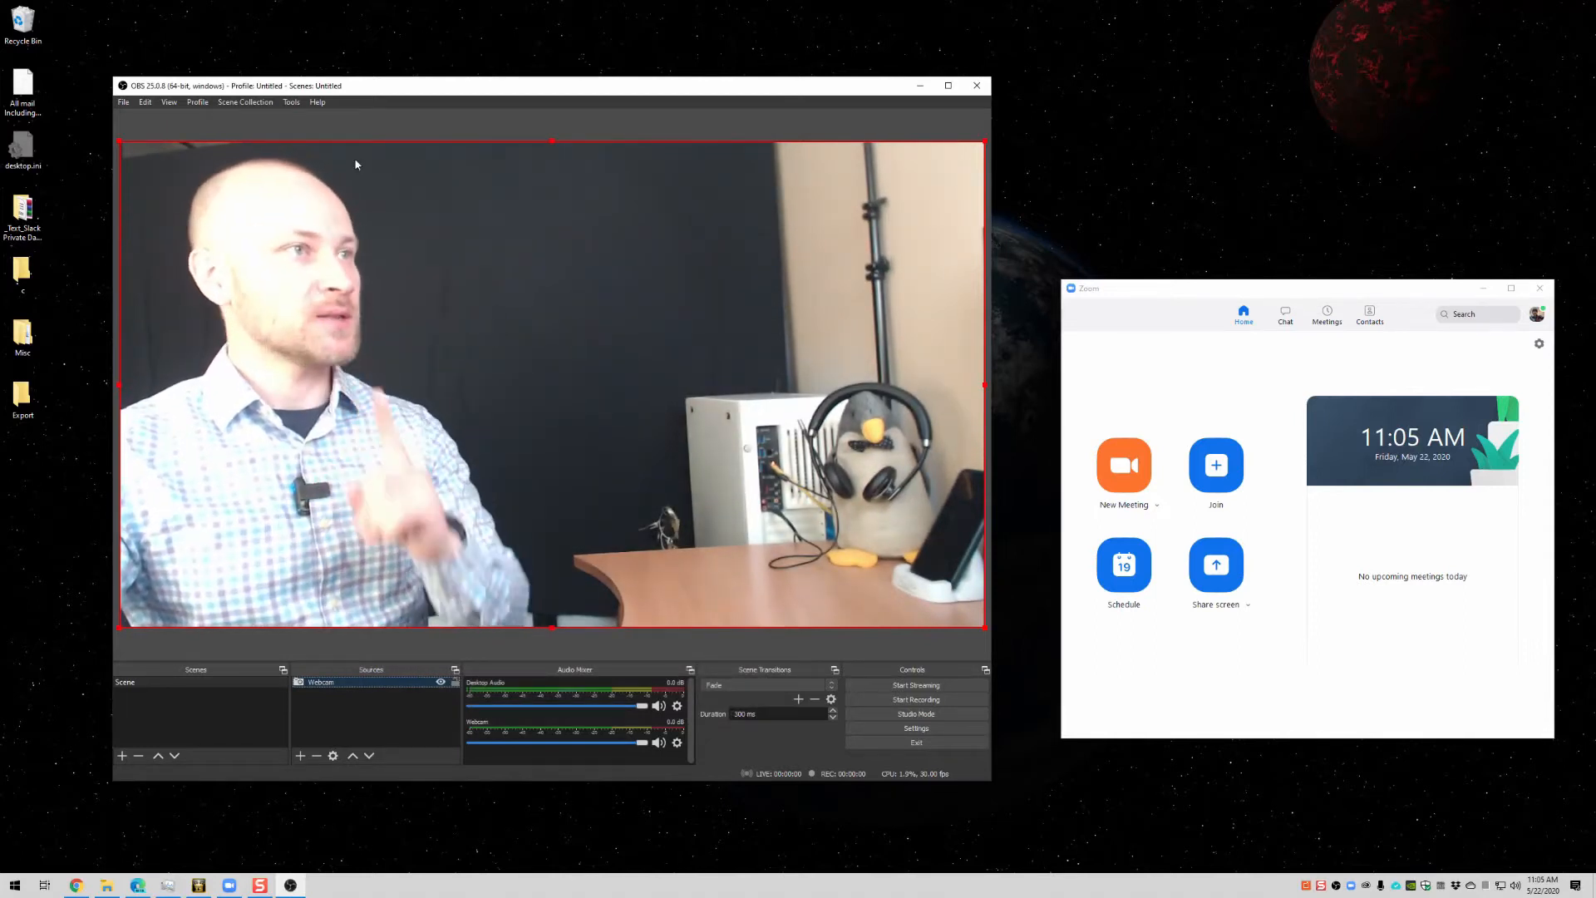
Step: Start the VirtualCam output with OBS-Camera as the target camera and close its dialog
{"action": "left_click", "coordinate": [291, 101]}
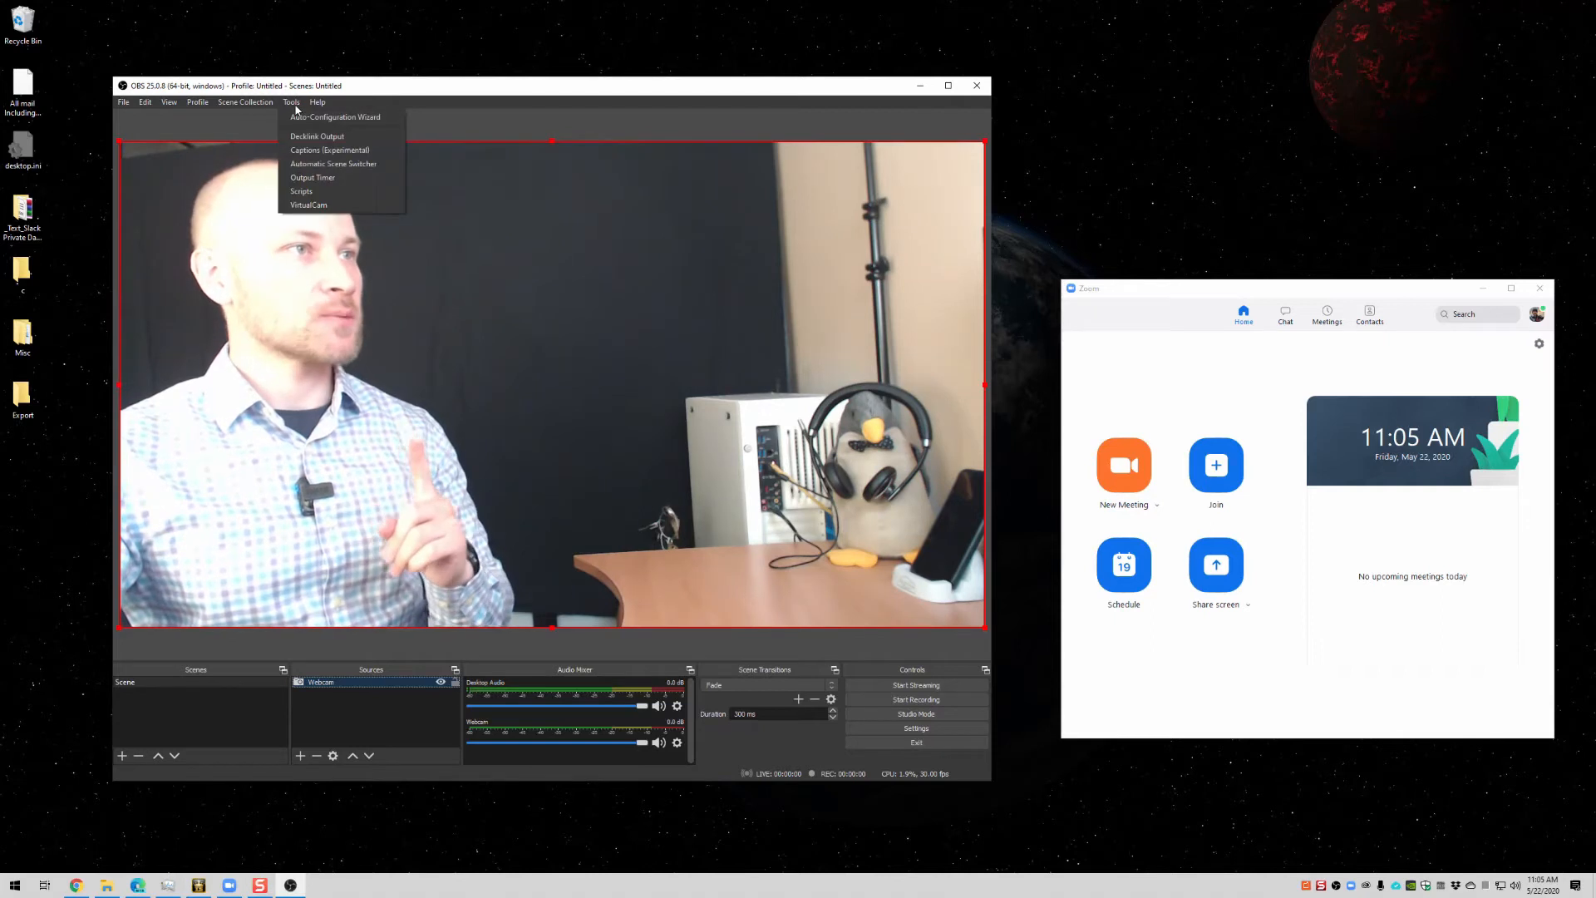
{"action": "left_click", "coordinate": [327, 205]}
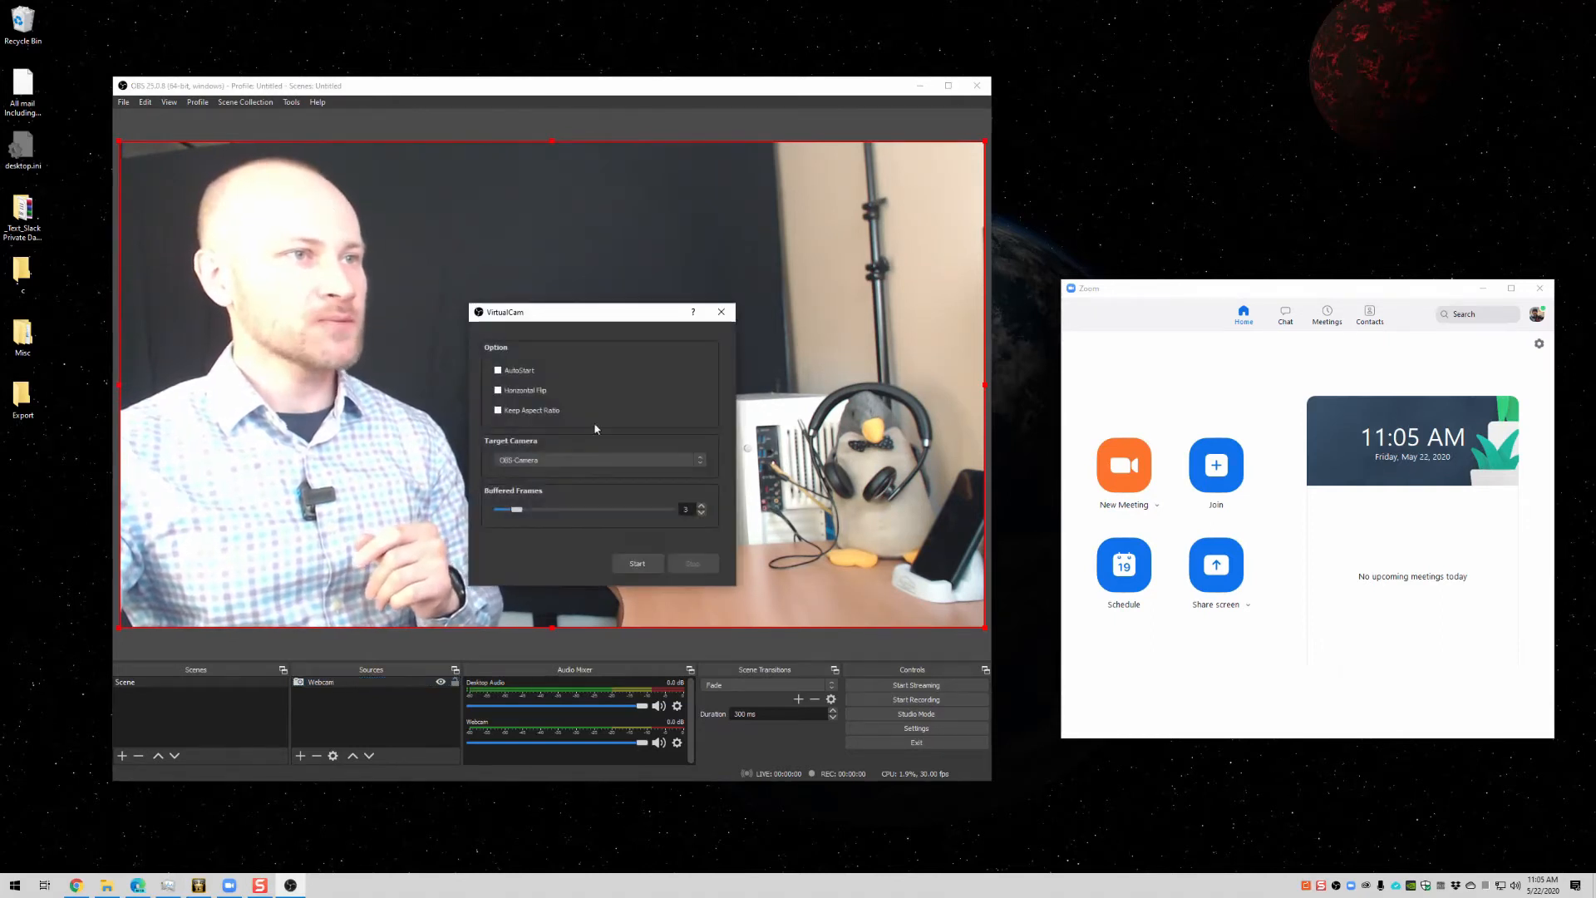
{"action": "left_click", "coordinate": [639, 565]}
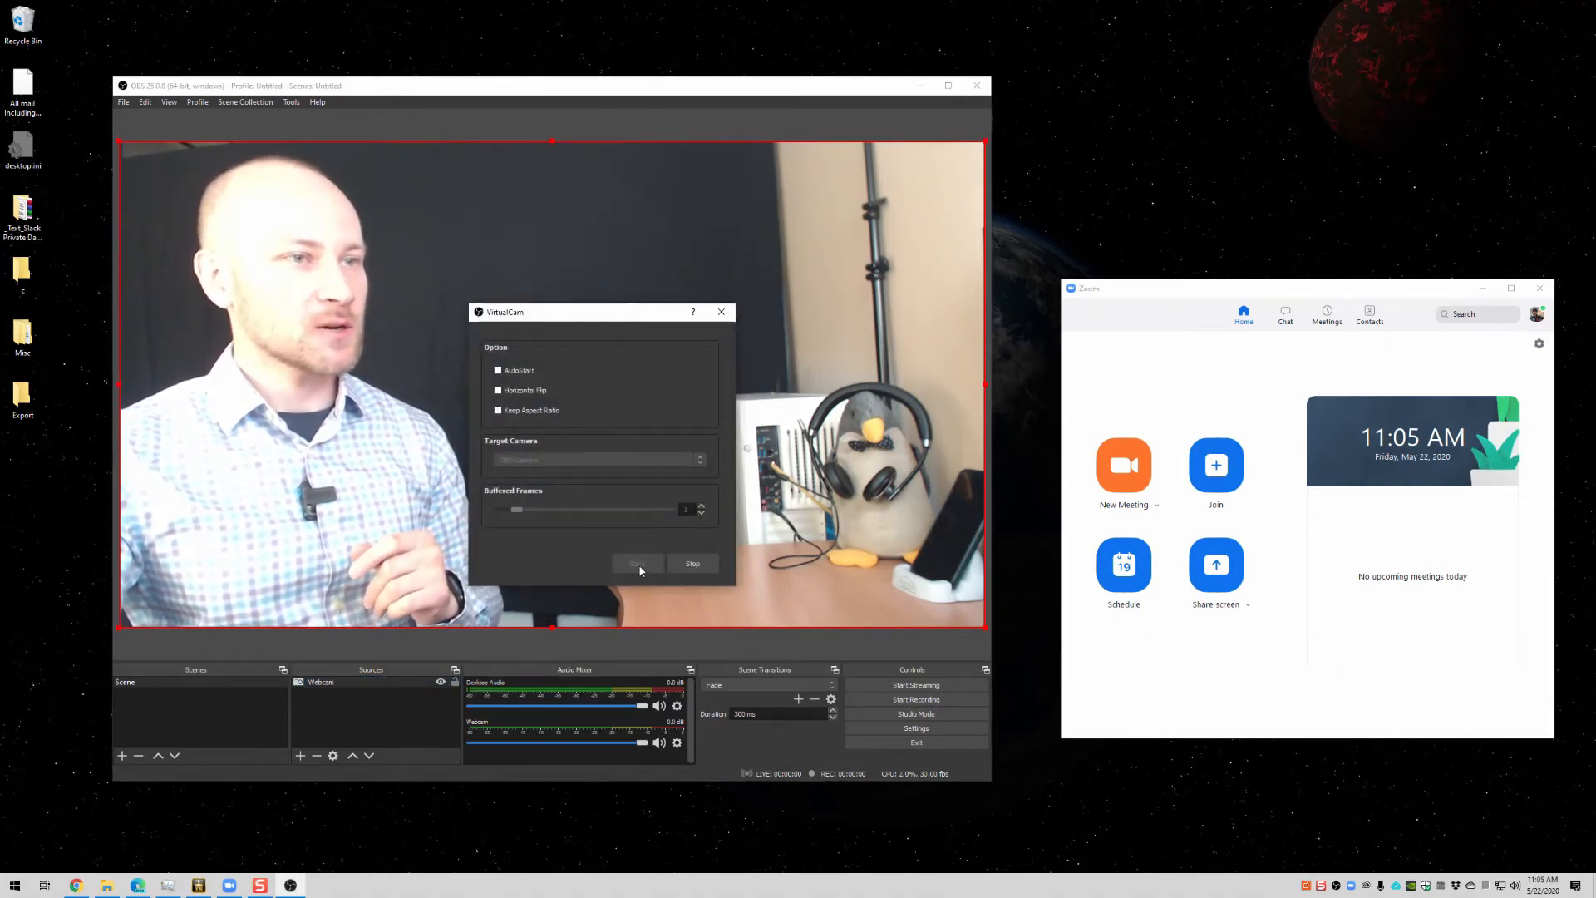
{"action": "left_click", "coordinate": [721, 312]}
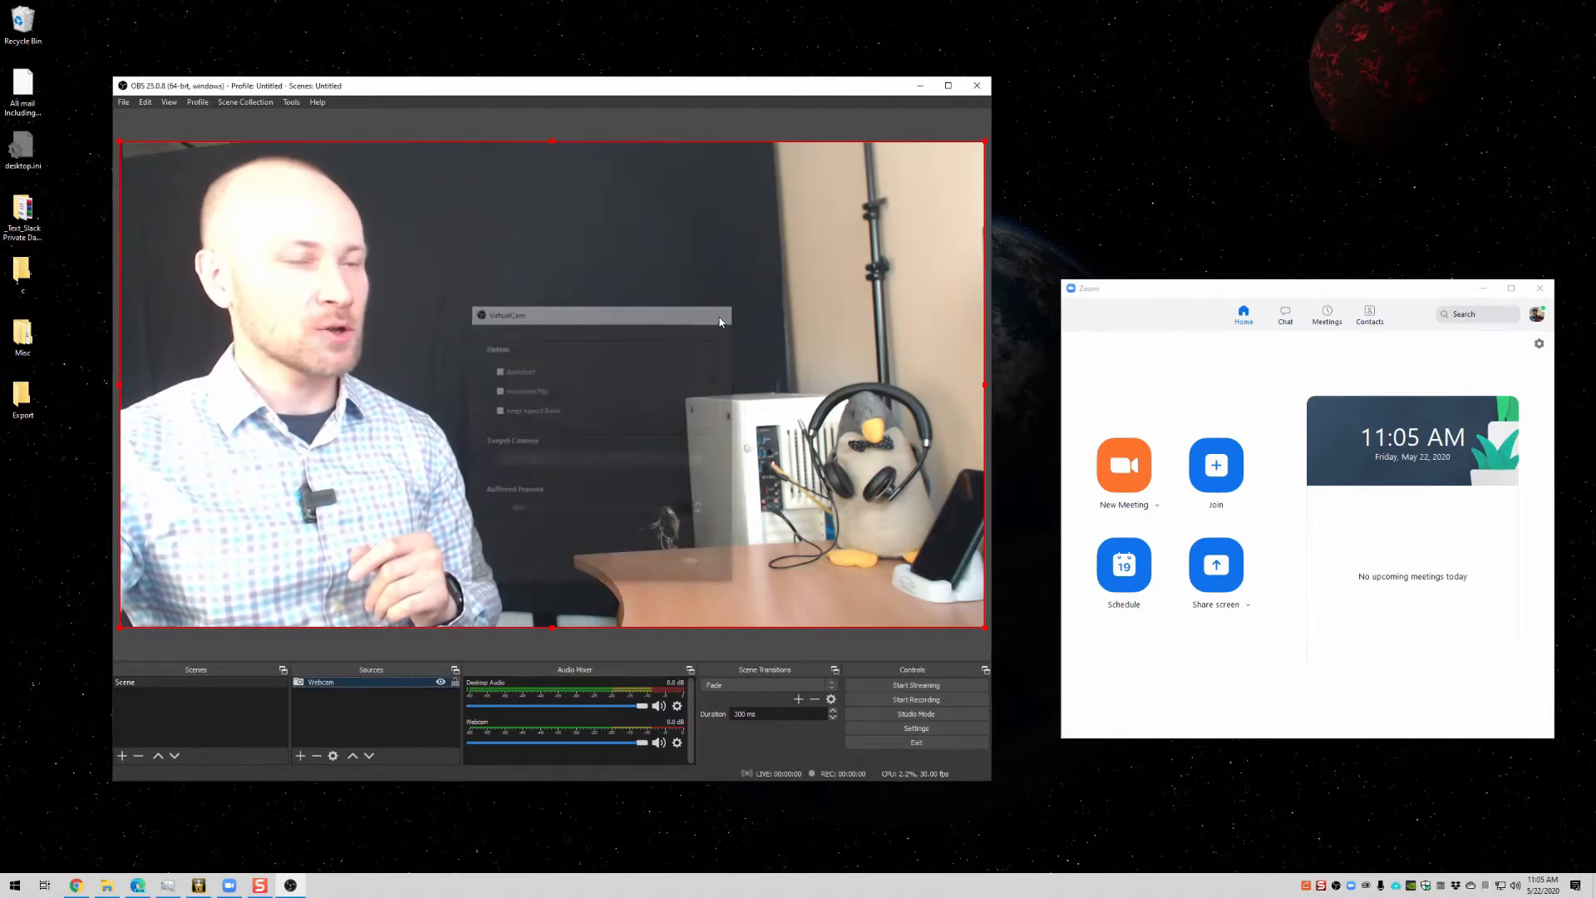
Step: In Zoom's video settings, choose OBS-Camera as the camera, keeping the settings window beside the OBS window
{"action": "left_click", "coordinate": [1539, 344]}
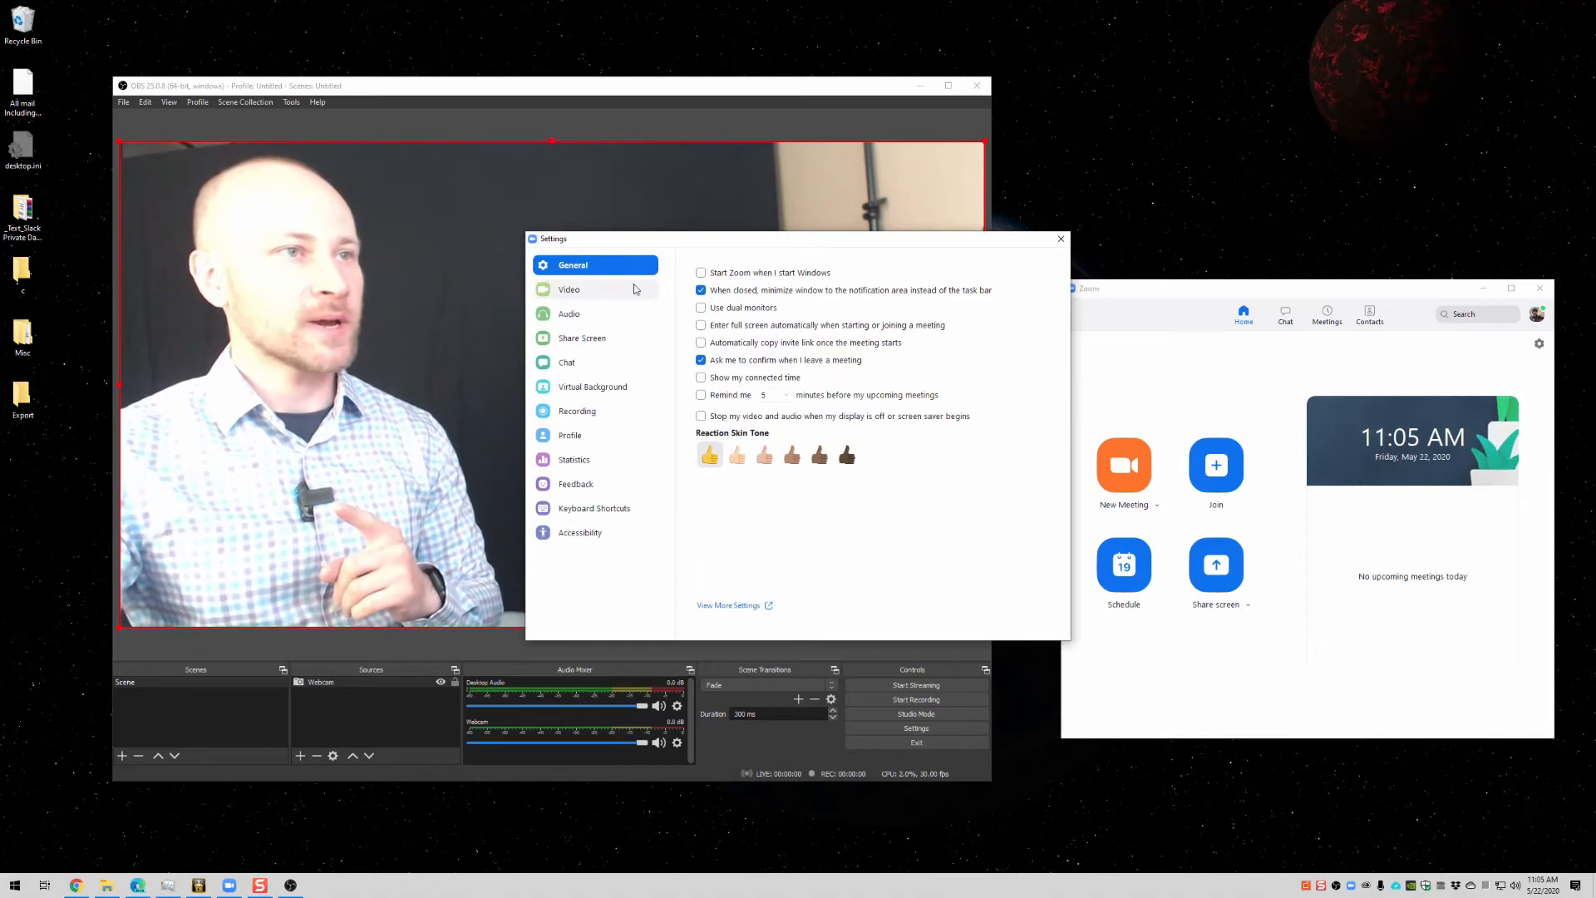
{"action": "left_click", "coordinate": [569, 289]}
{"action": "left_click_drag", "start_coordinate": [743, 244], "coordinate": [1178, 243]}
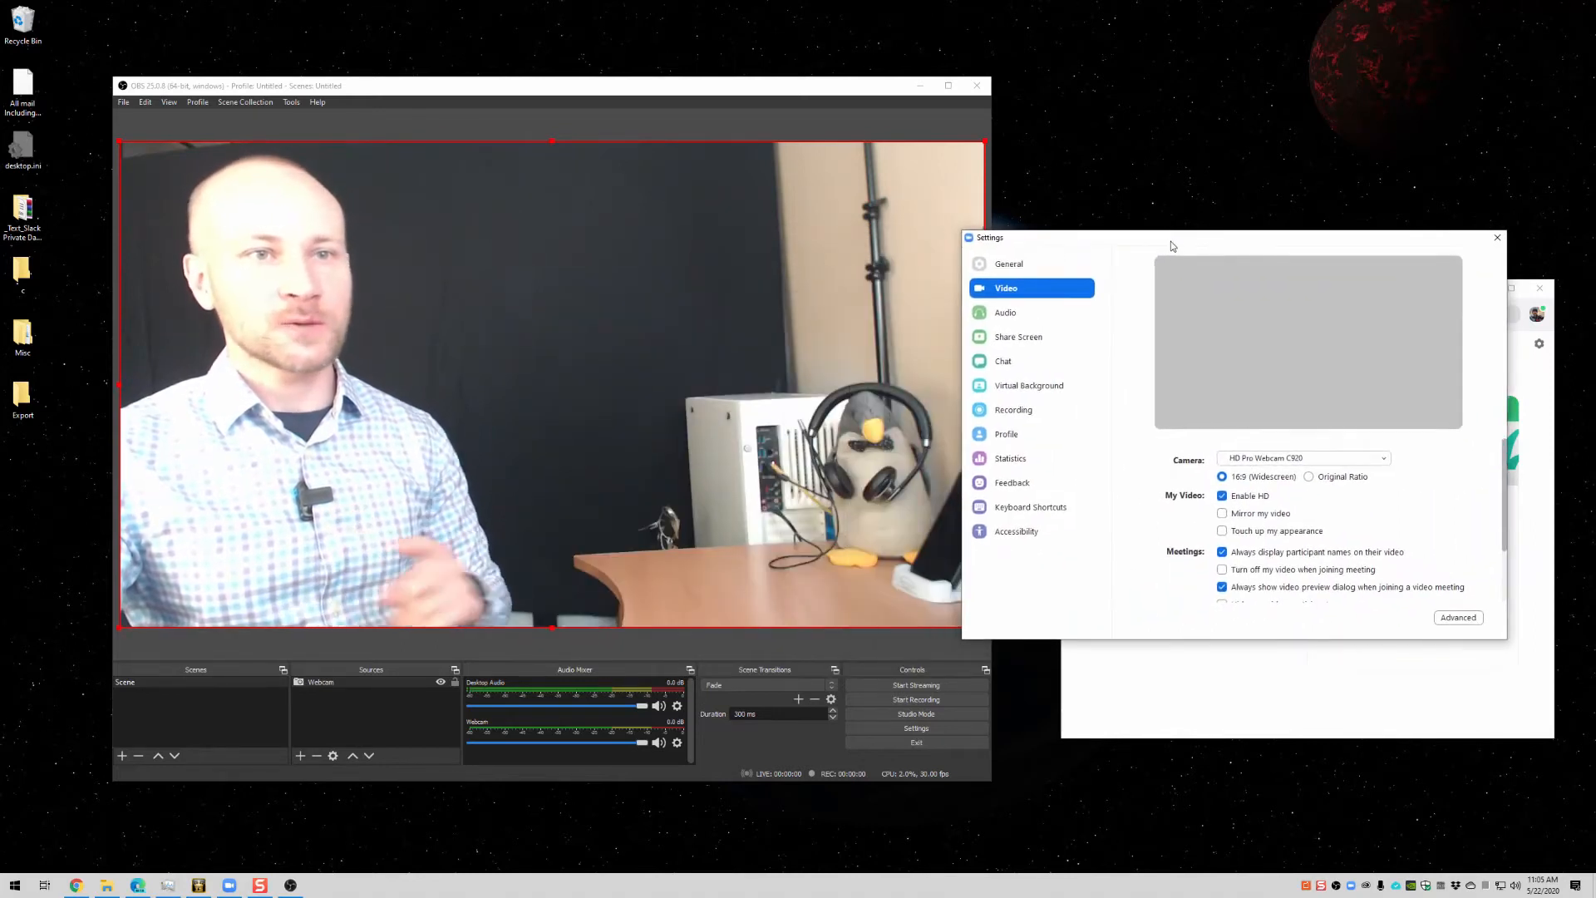
{"action": "left_click", "coordinate": [1255, 462]}
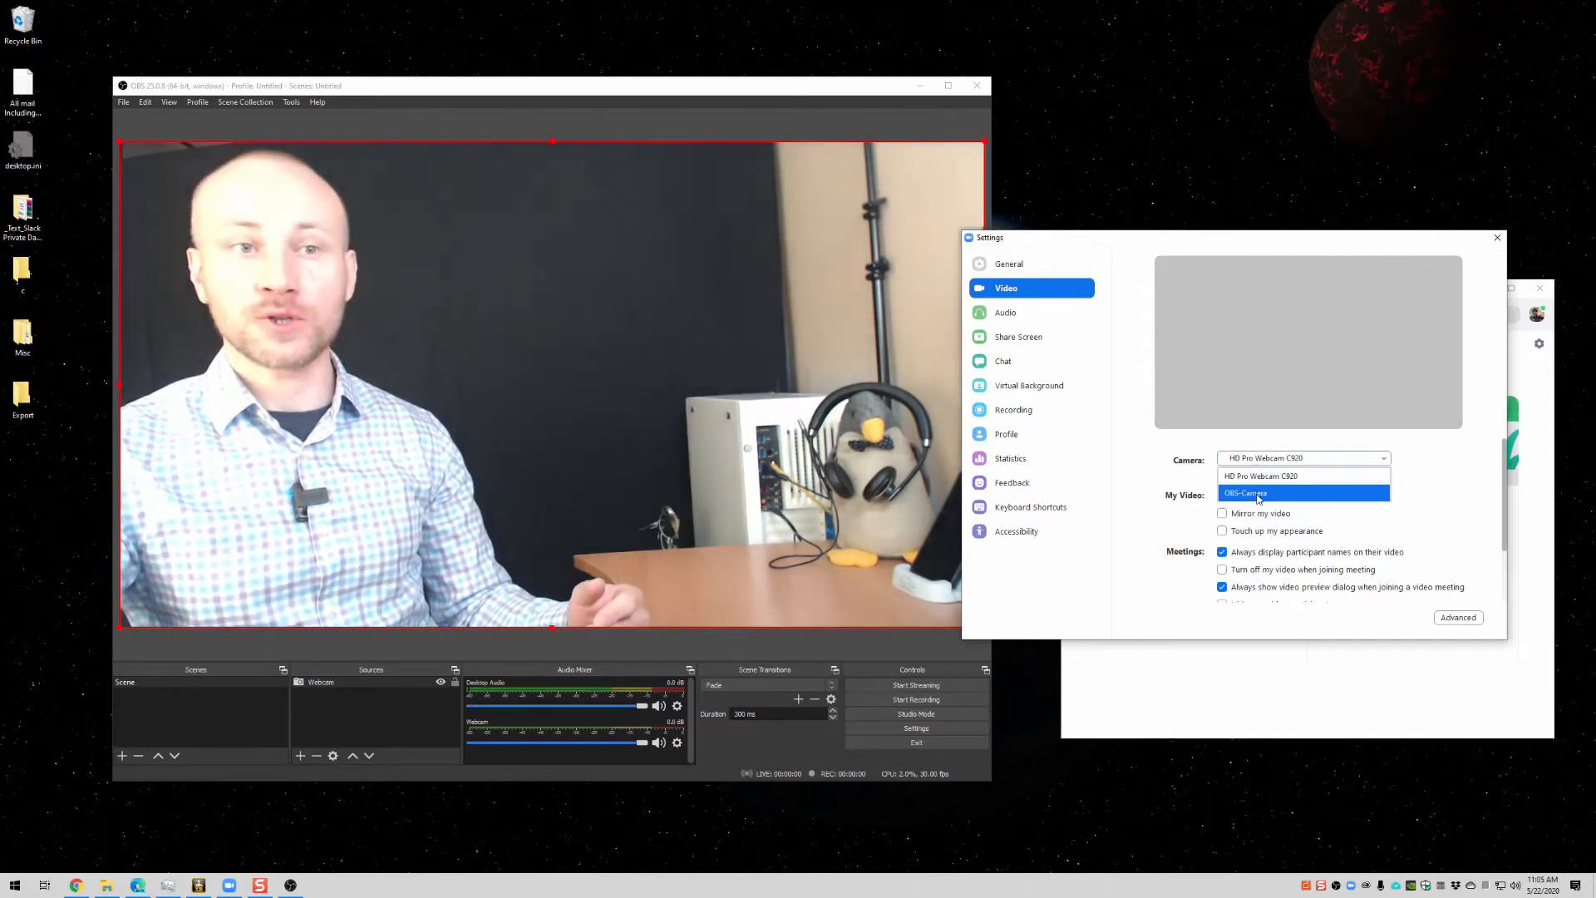
{"action": "left_click_drag", "start_coordinate": [1315, 246], "coordinate": [1389, 203]}
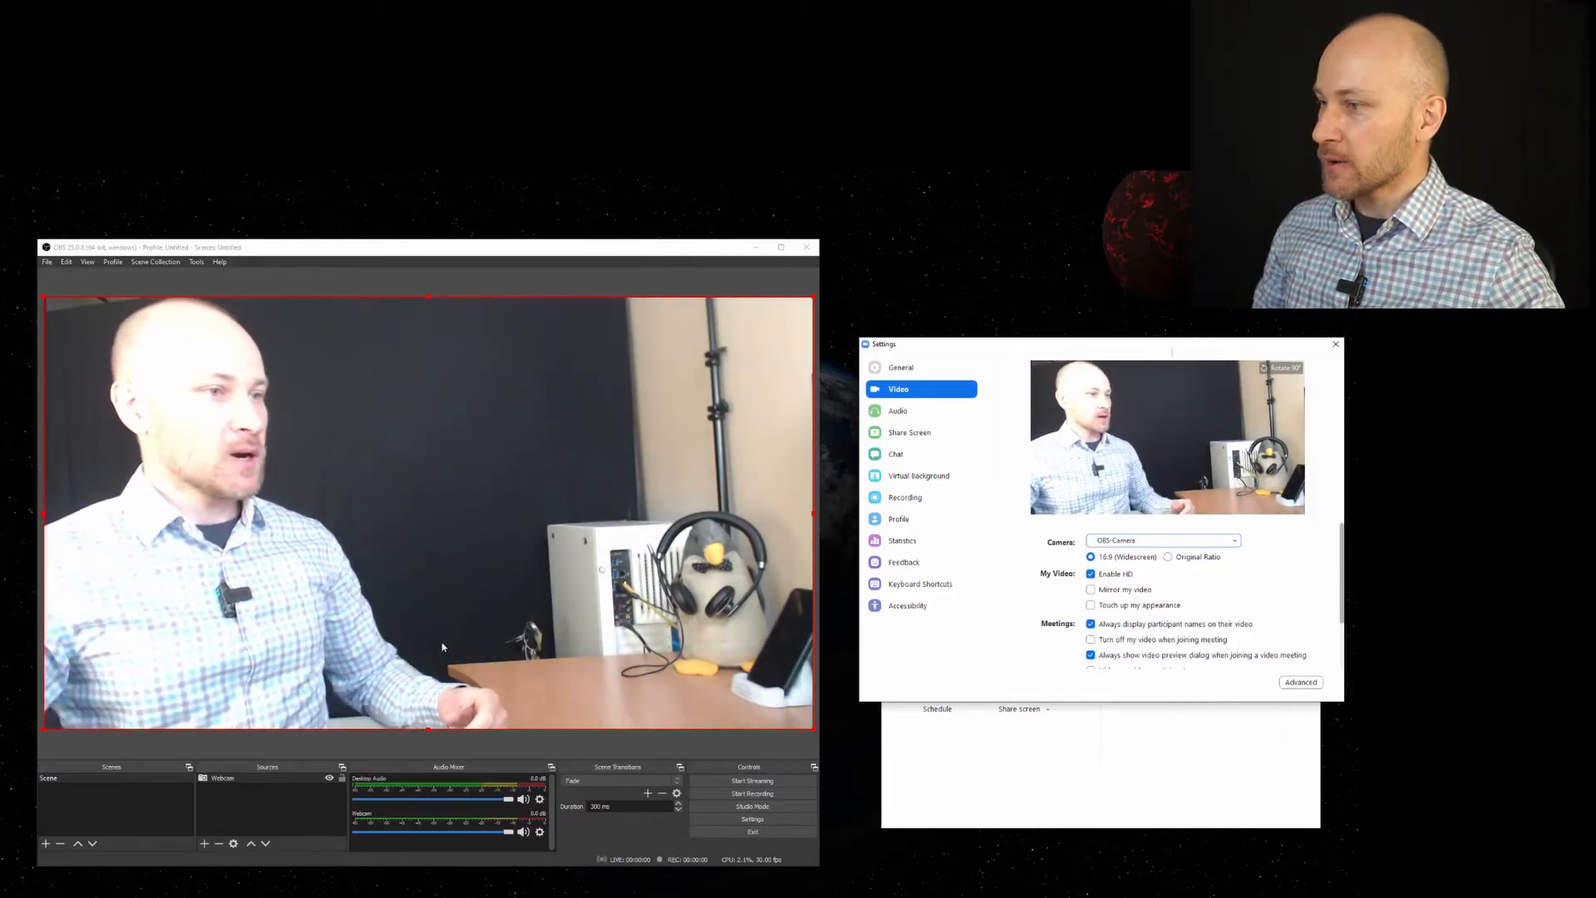
Step: In OBS, add an image source named Logo using Logo2.png and place it near the canvas's lower-right corner
{"action": "left_click", "coordinate": [260, 815]}
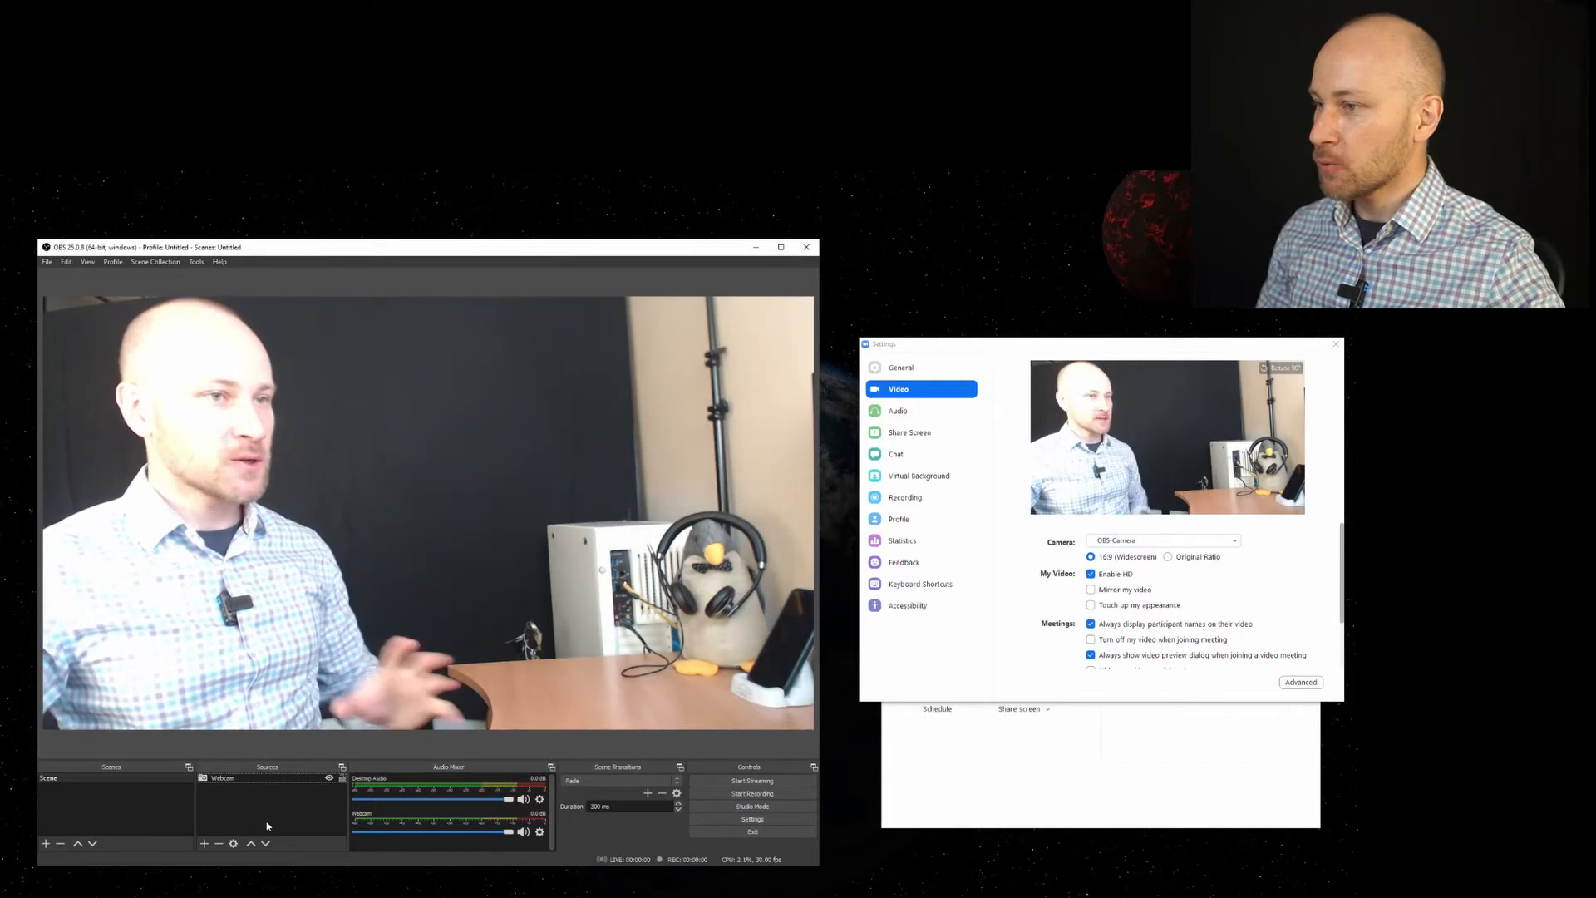
{"action": "left_click", "coordinate": [203, 844]}
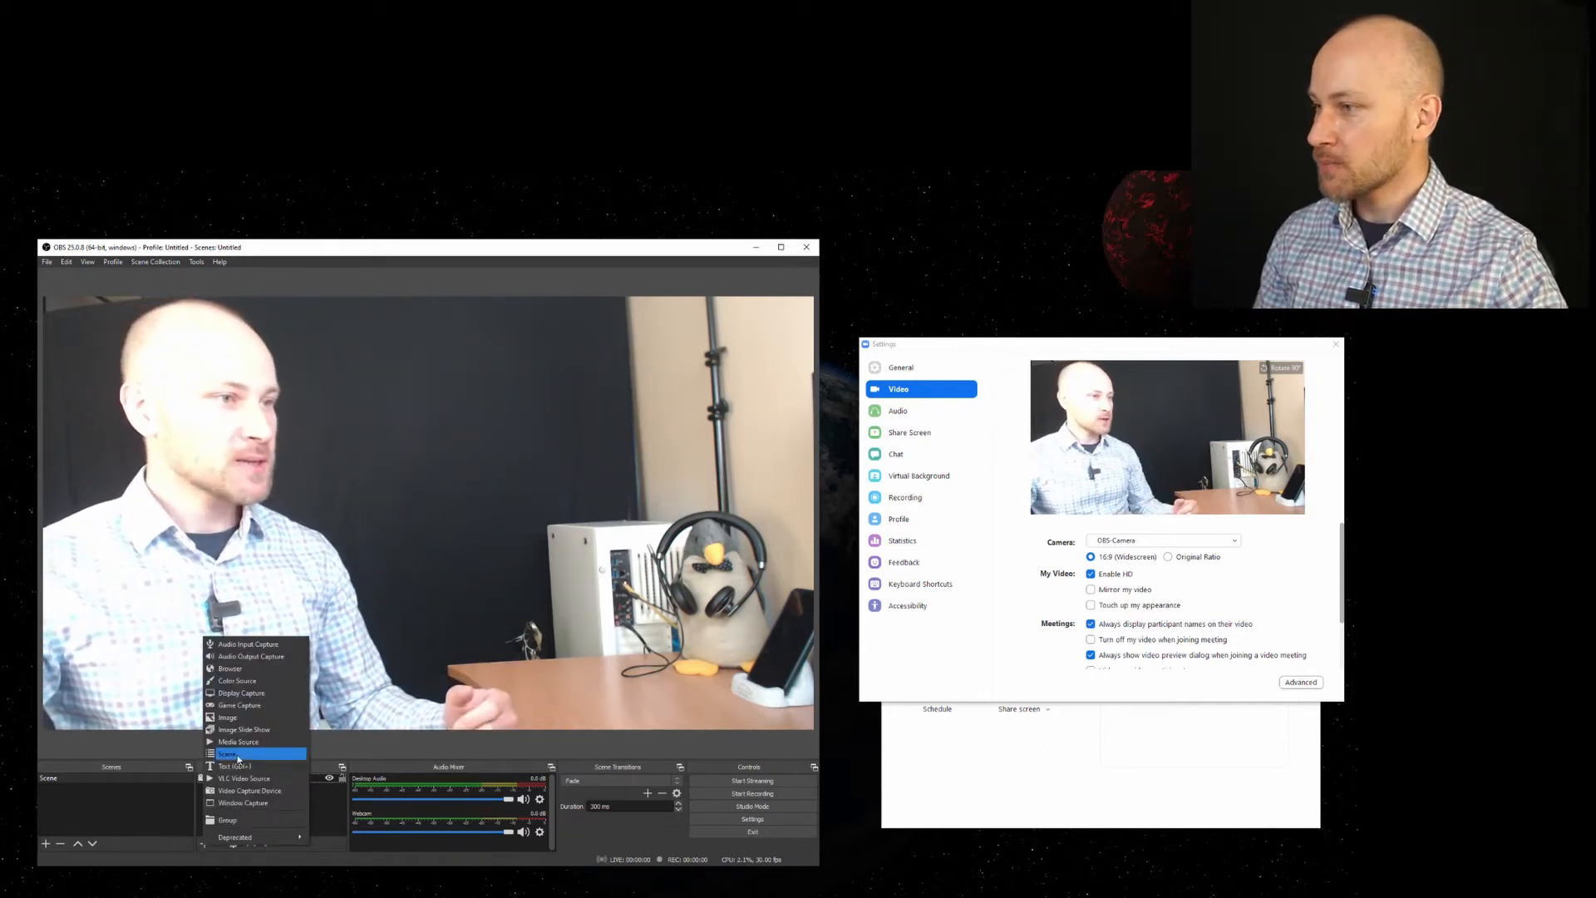
{"action": "left_click", "coordinate": [245, 718]}
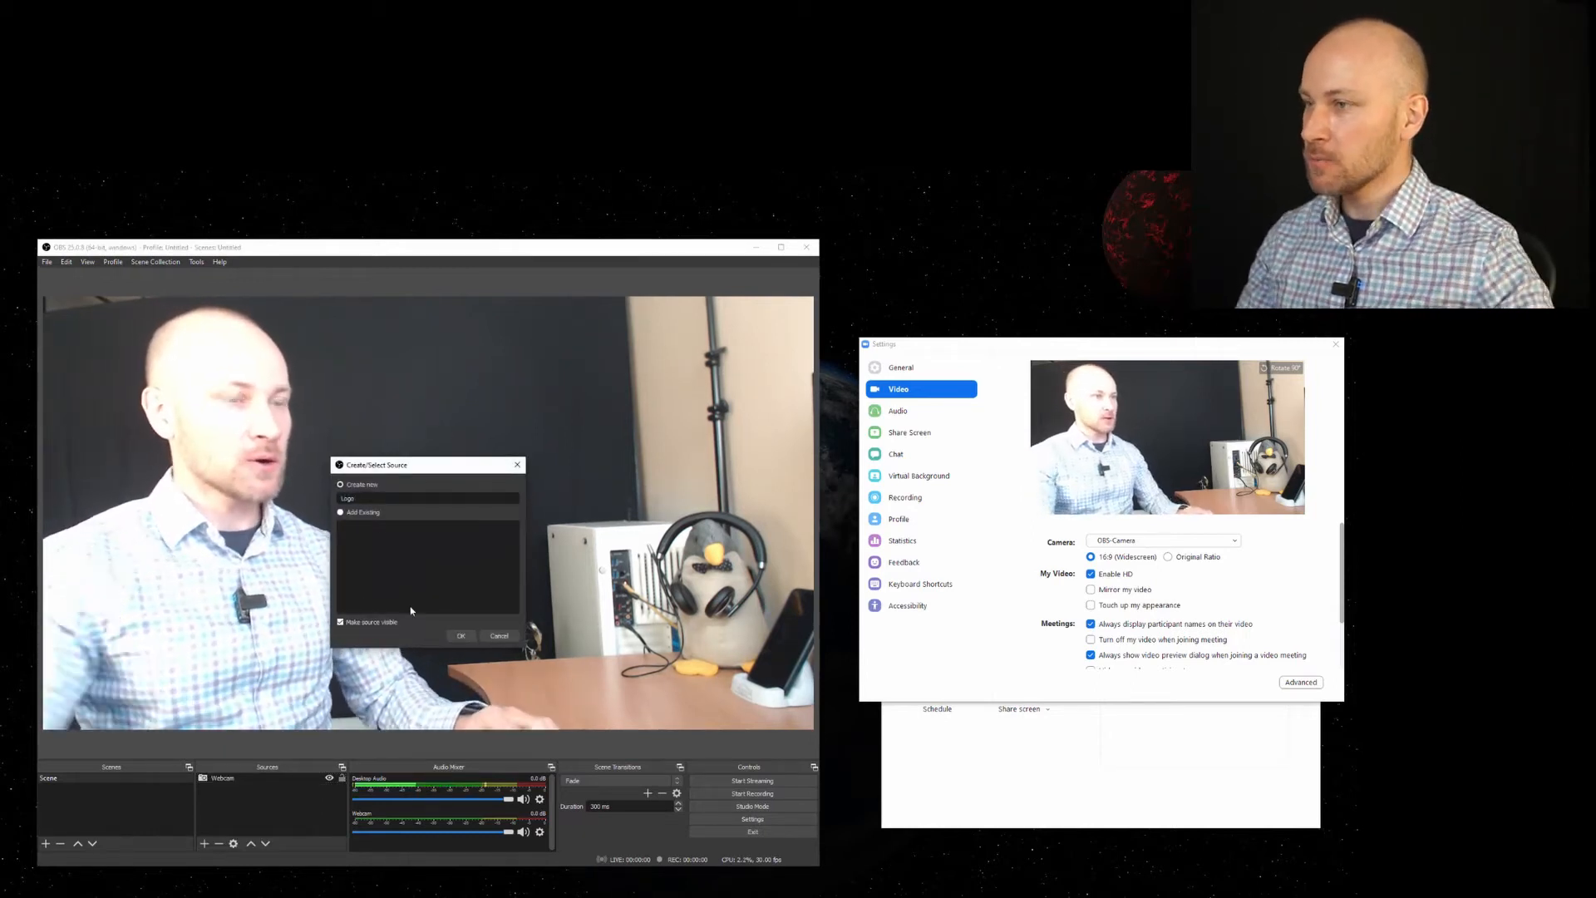
{"action": "left_click", "coordinate": [461, 636]}
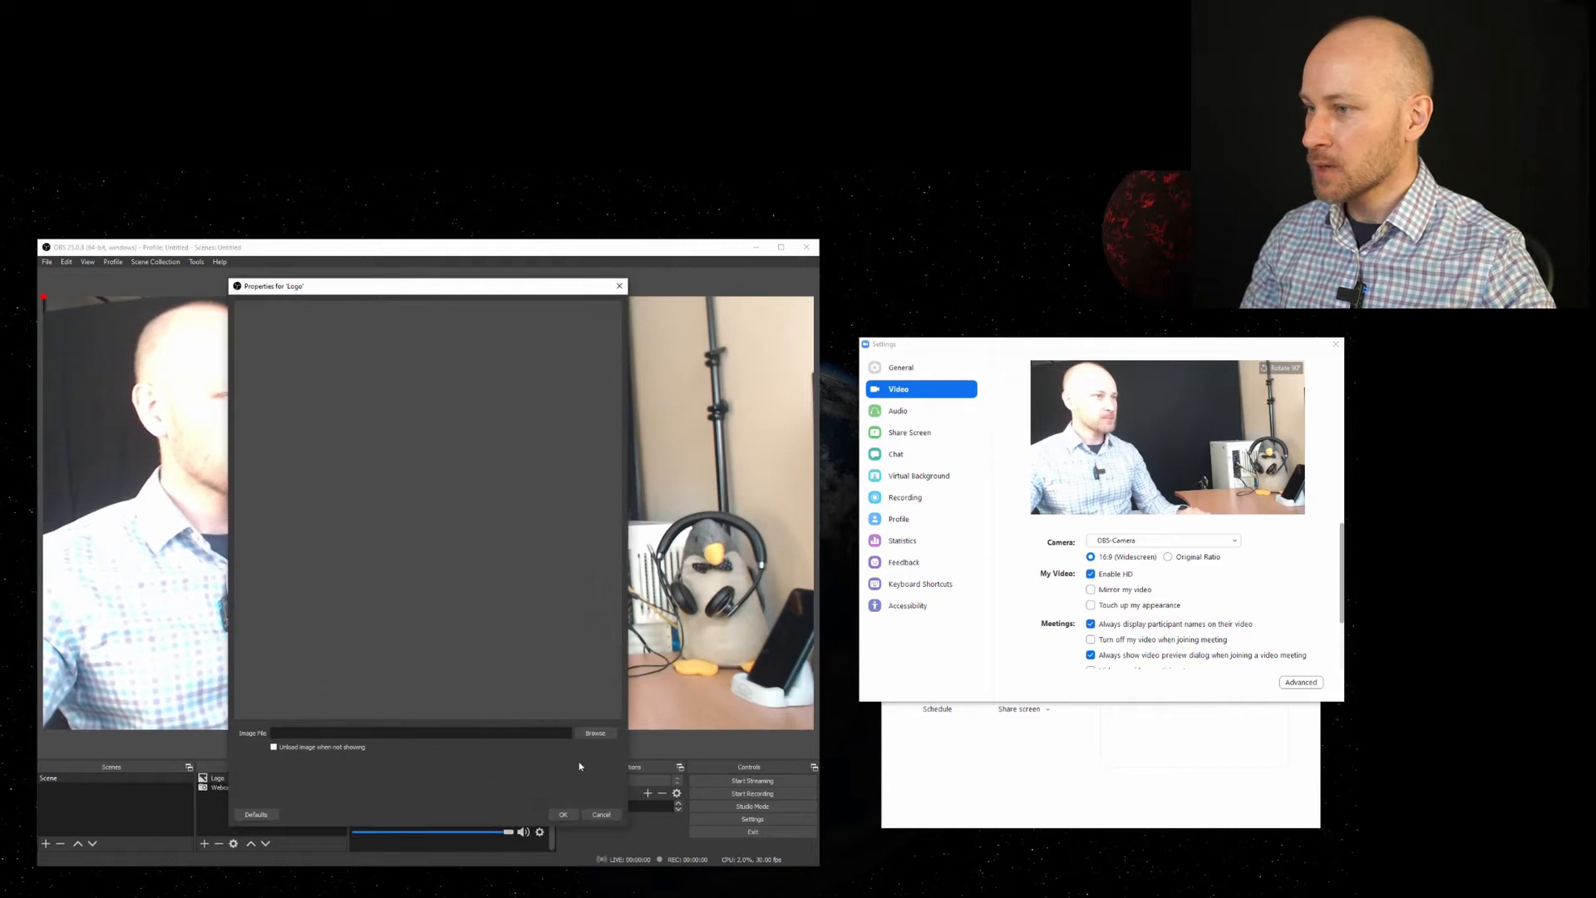
{"action": "left_click", "coordinate": [592, 733]}
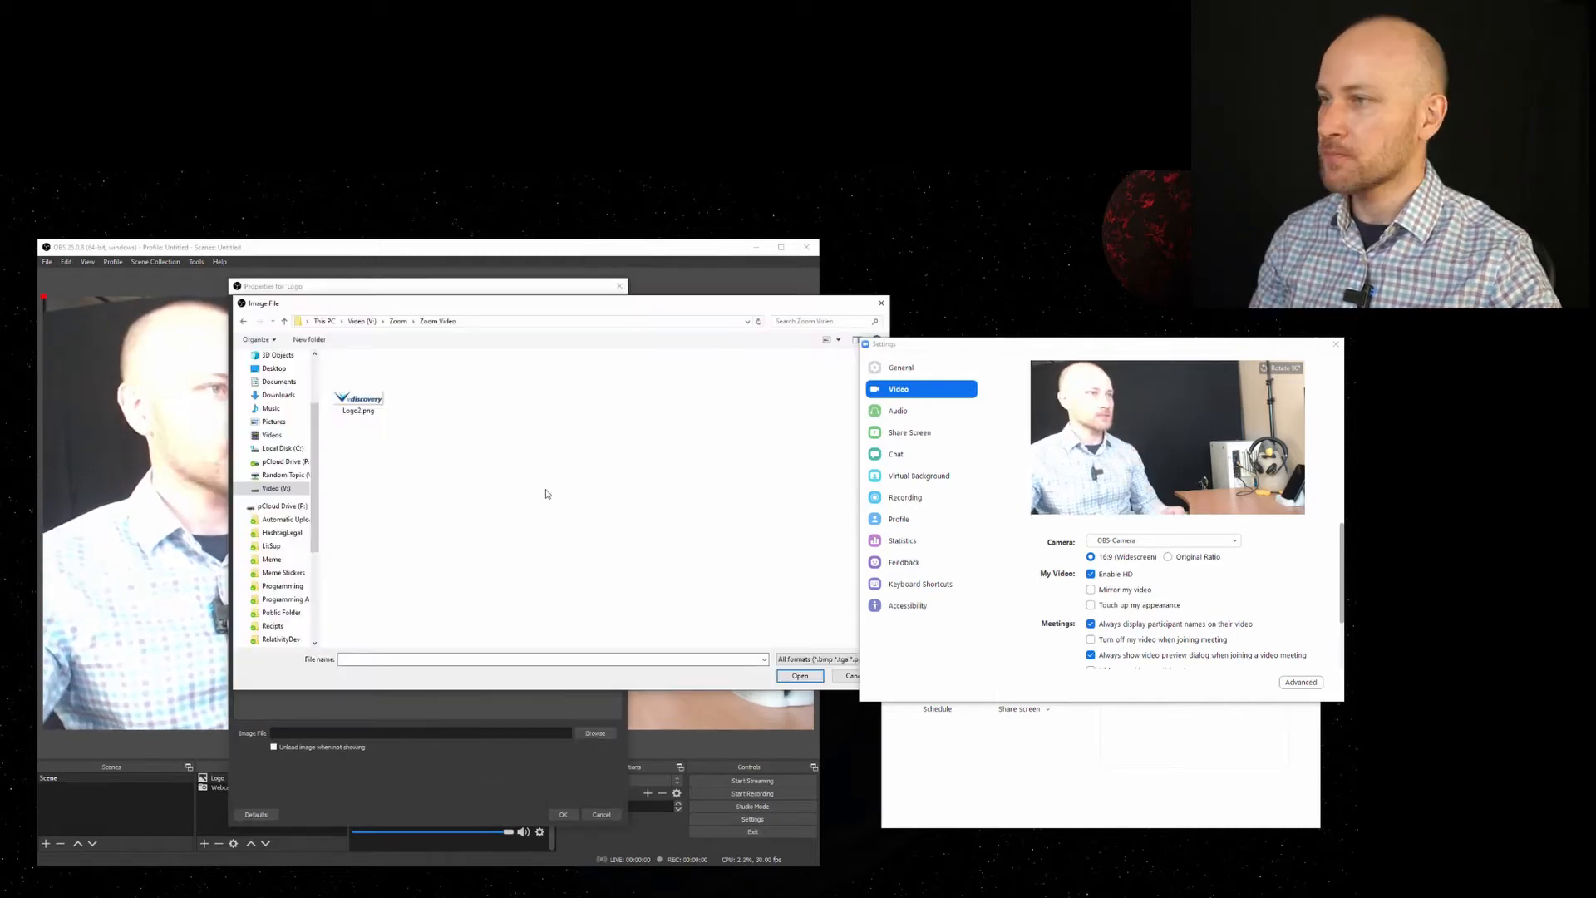
{"action": "double_click", "coordinate": [366, 404]}
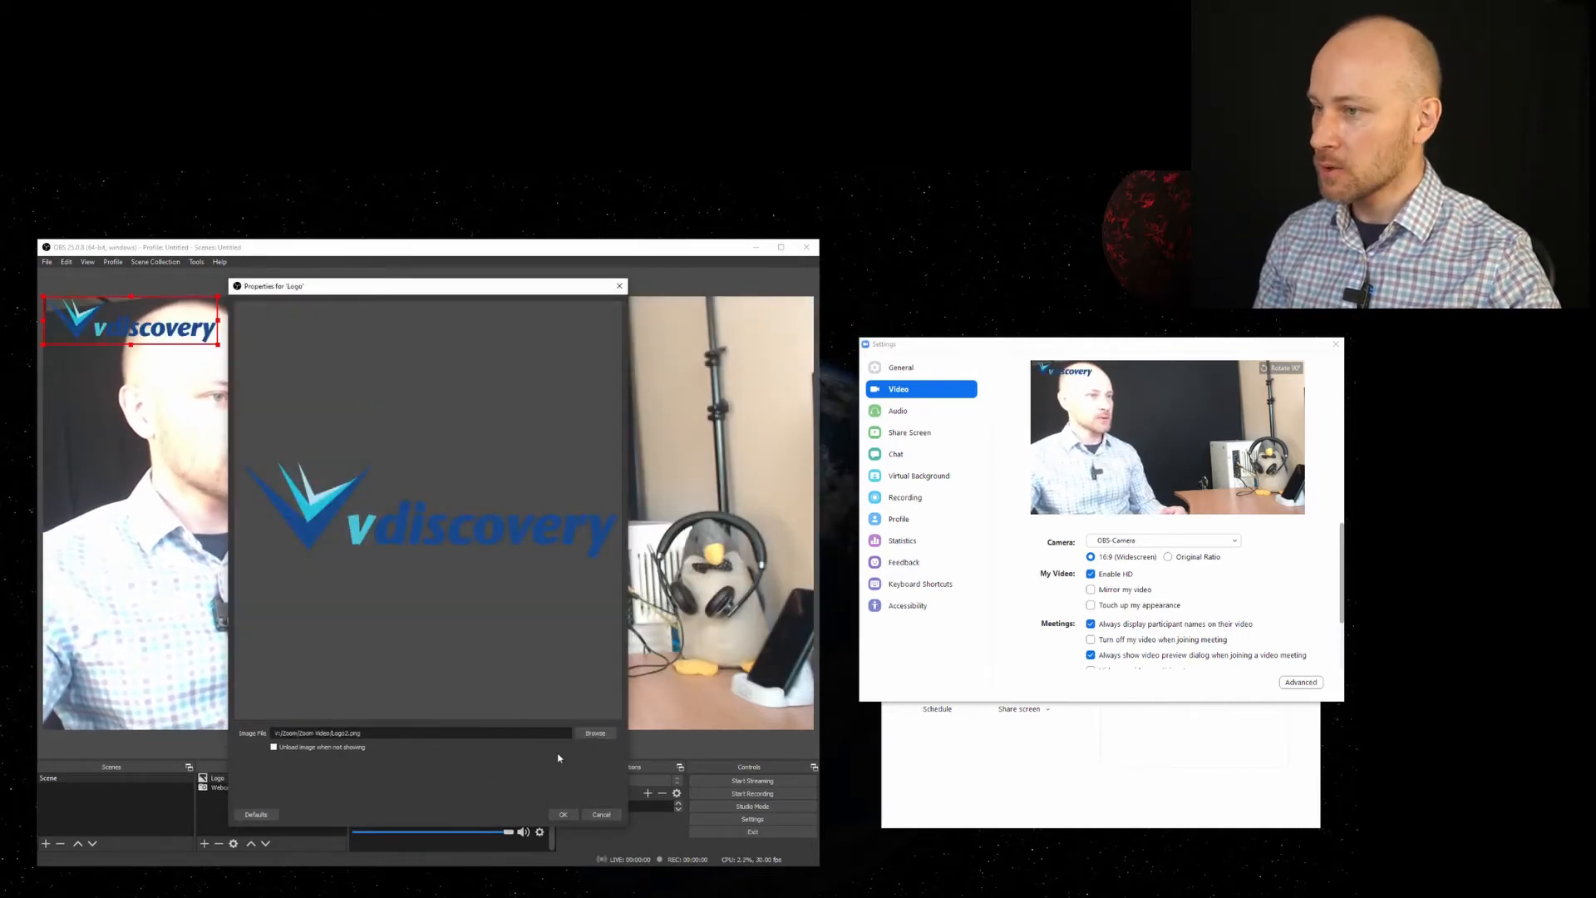
{"action": "left_click", "coordinate": [561, 816]}
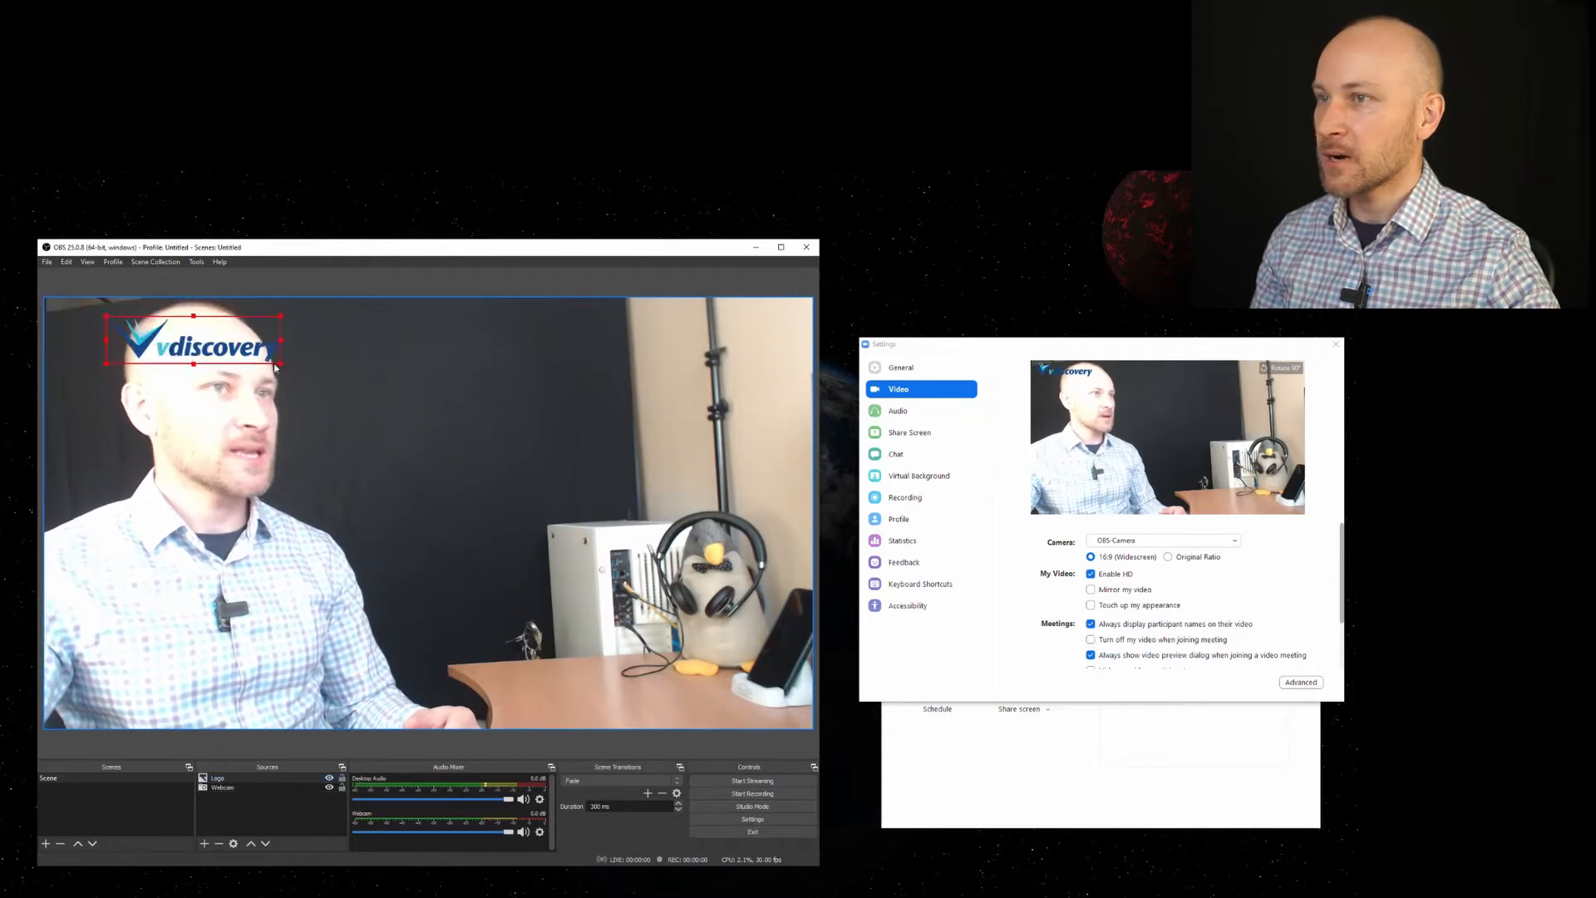
{"action": "left_click_drag", "start_coordinate": [691, 353], "coordinate": [669, 703]}
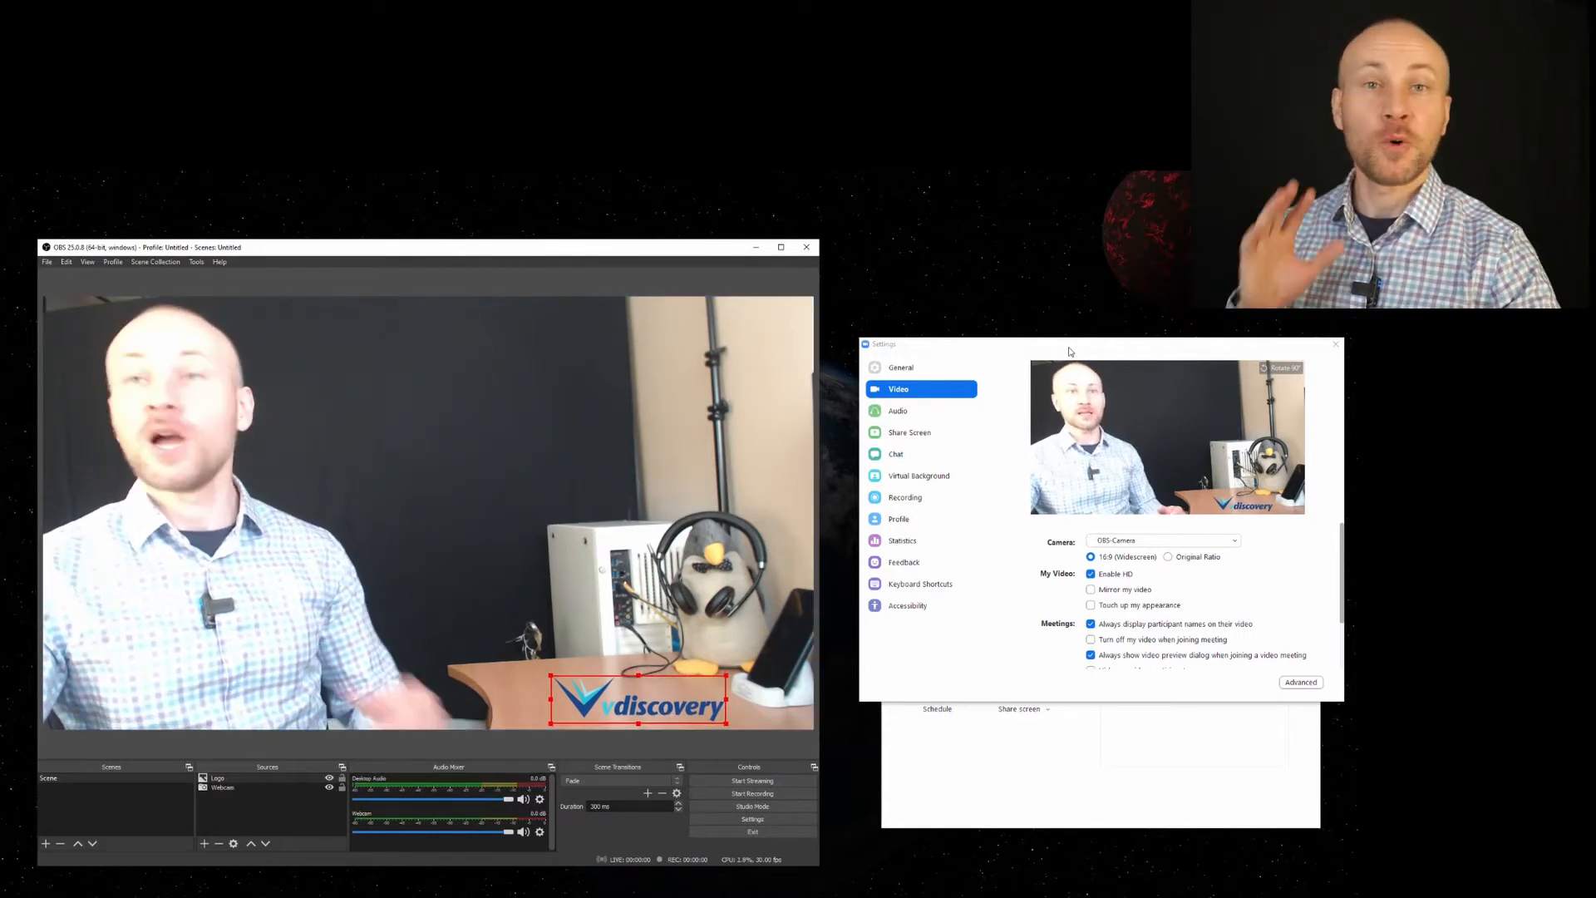
{"action": "left_click_drag", "start_coordinate": [1069, 355], "coordinate": [1066, 341]}
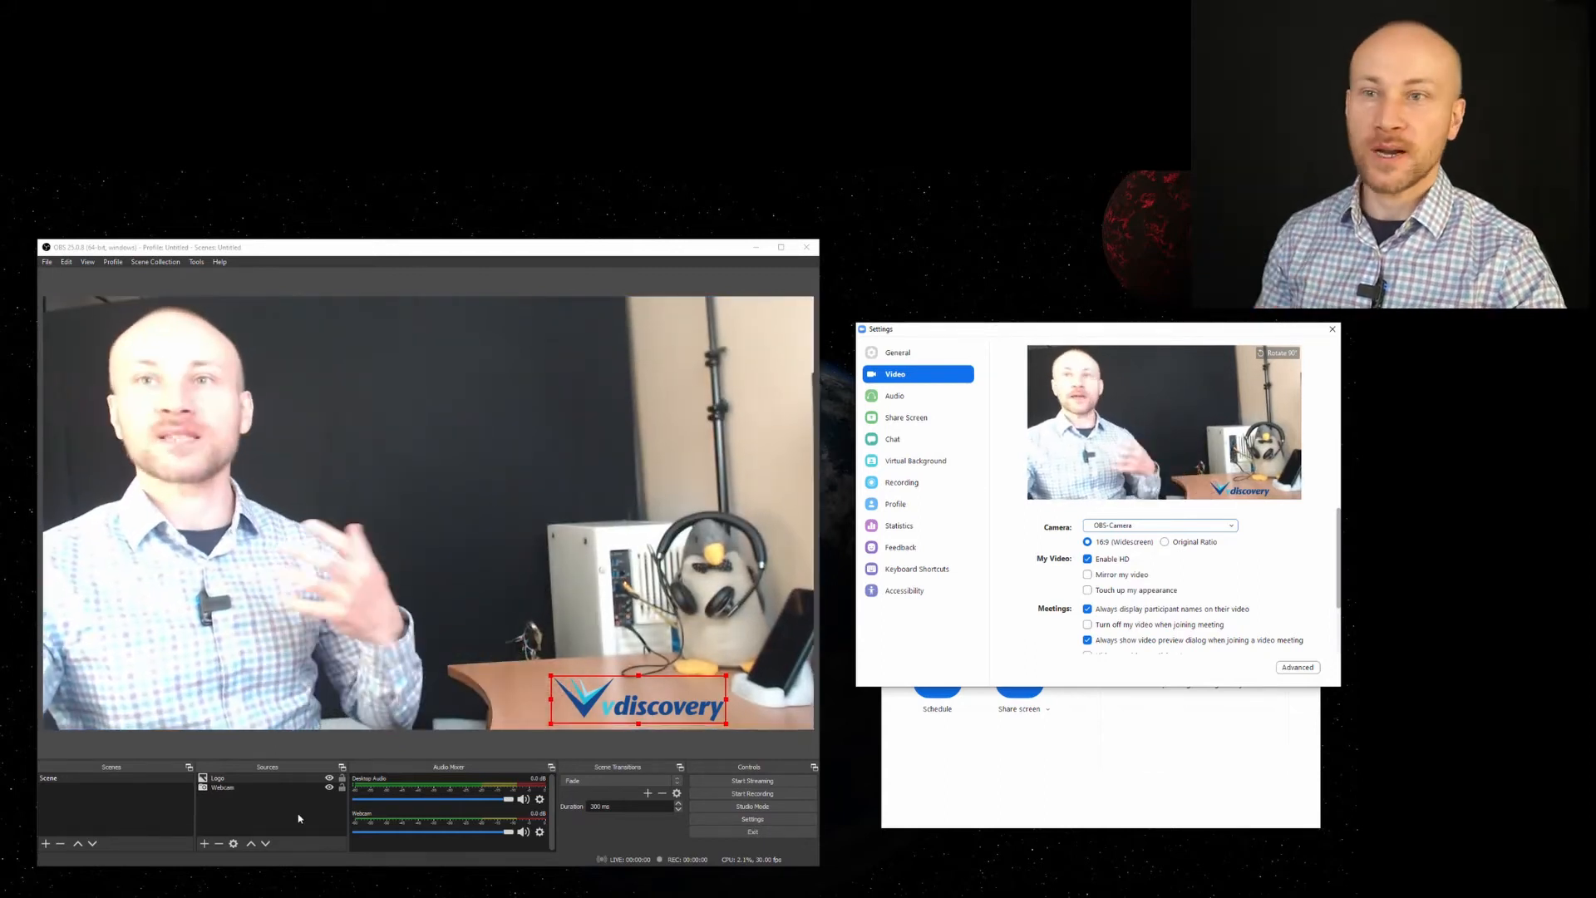
Step: Add a Text (GDI+) source named Card containing the presenter's full name, the company vdiscovery and the phone number on separate lines
{"action": "left_click", "coordinate": [205, 844]}
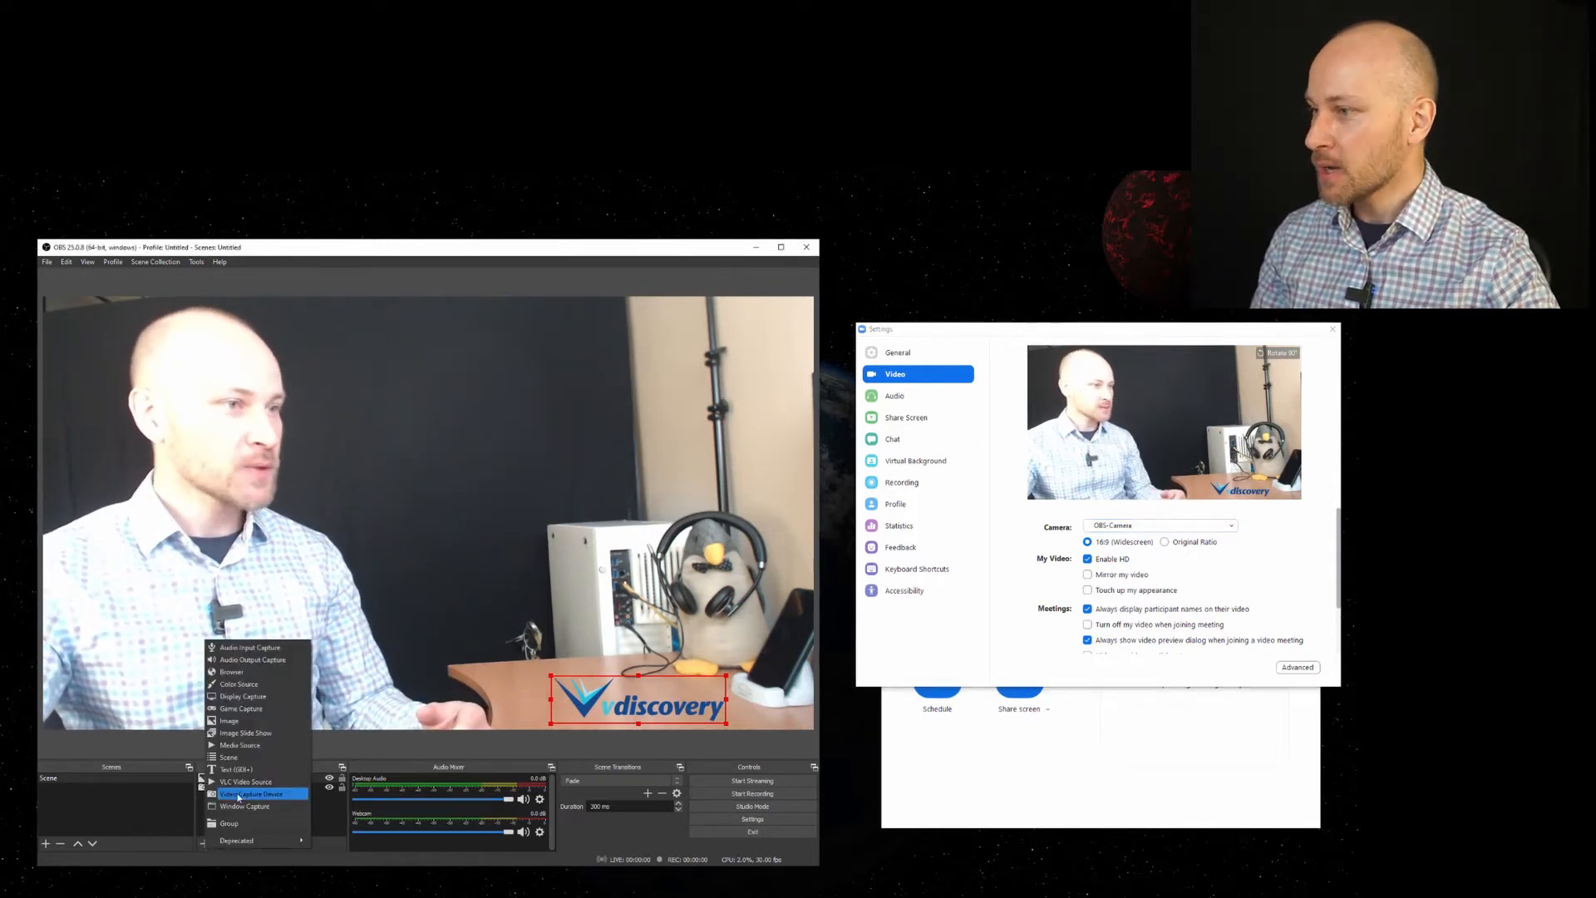
{"action": "left_click", "coordinate": [244, 771]}
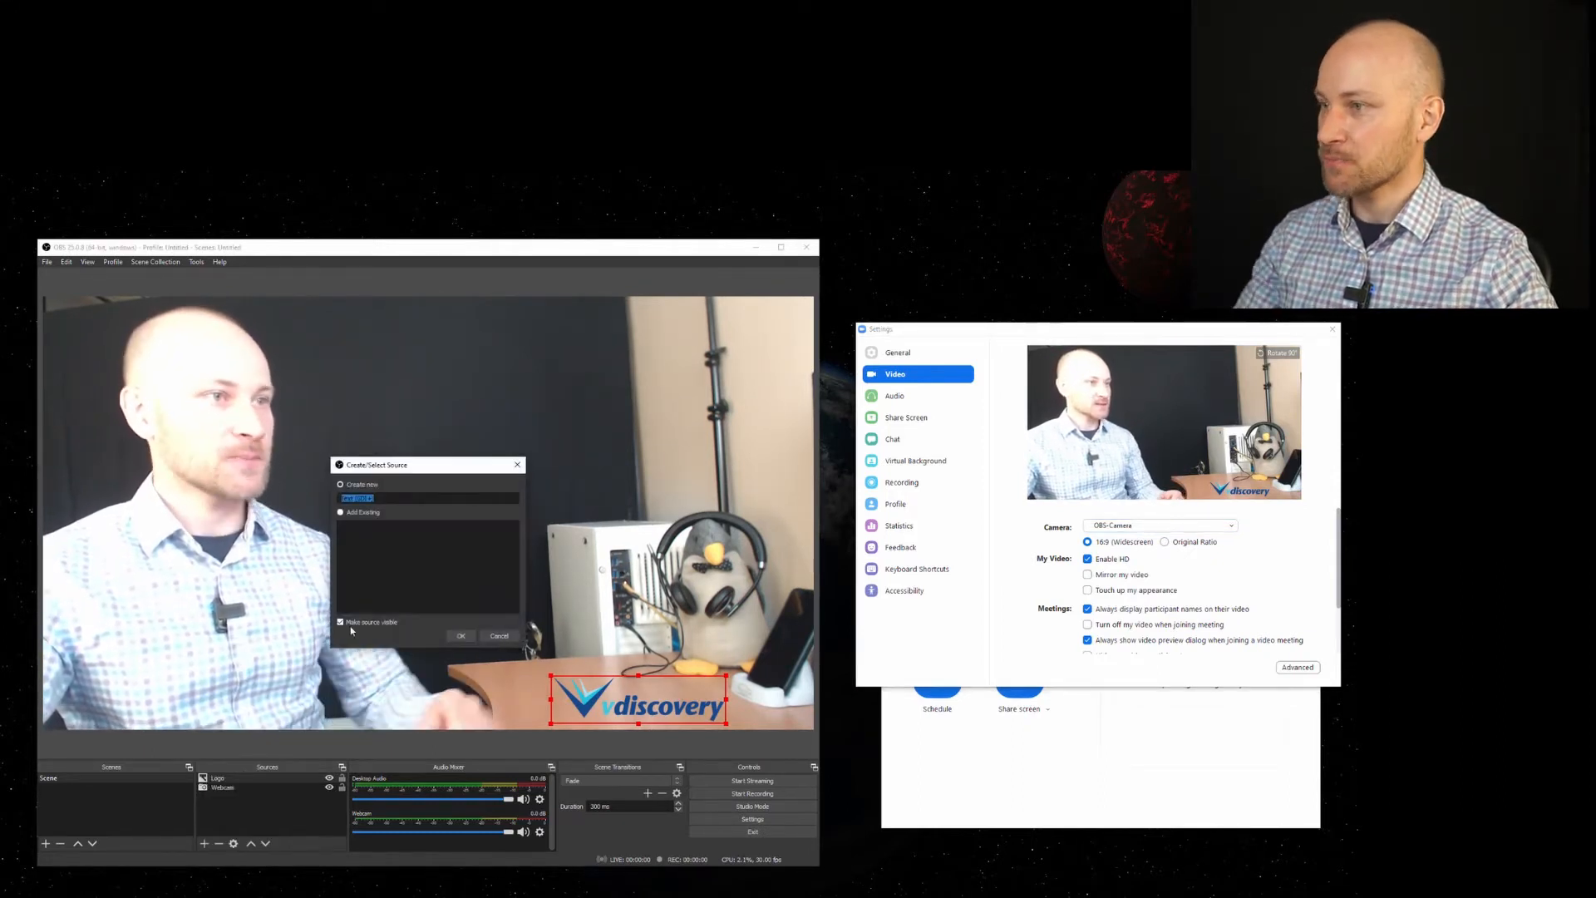
{"action": "type", "text": "Car"}
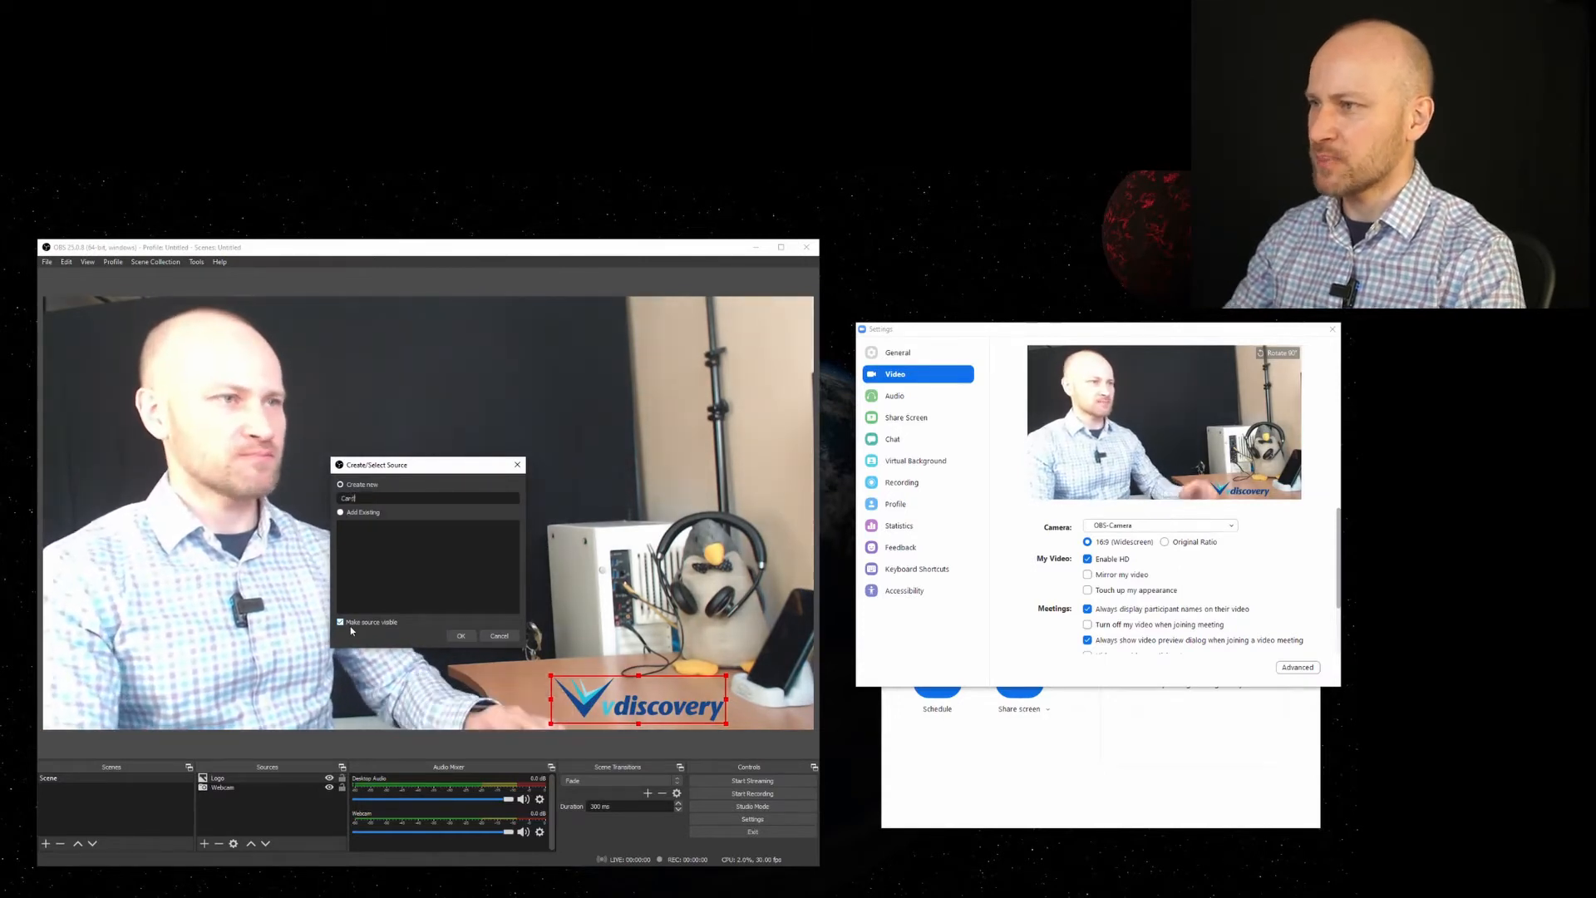
{"action": "type", "text": "d"}
{"action": "key", "text": "Return"}
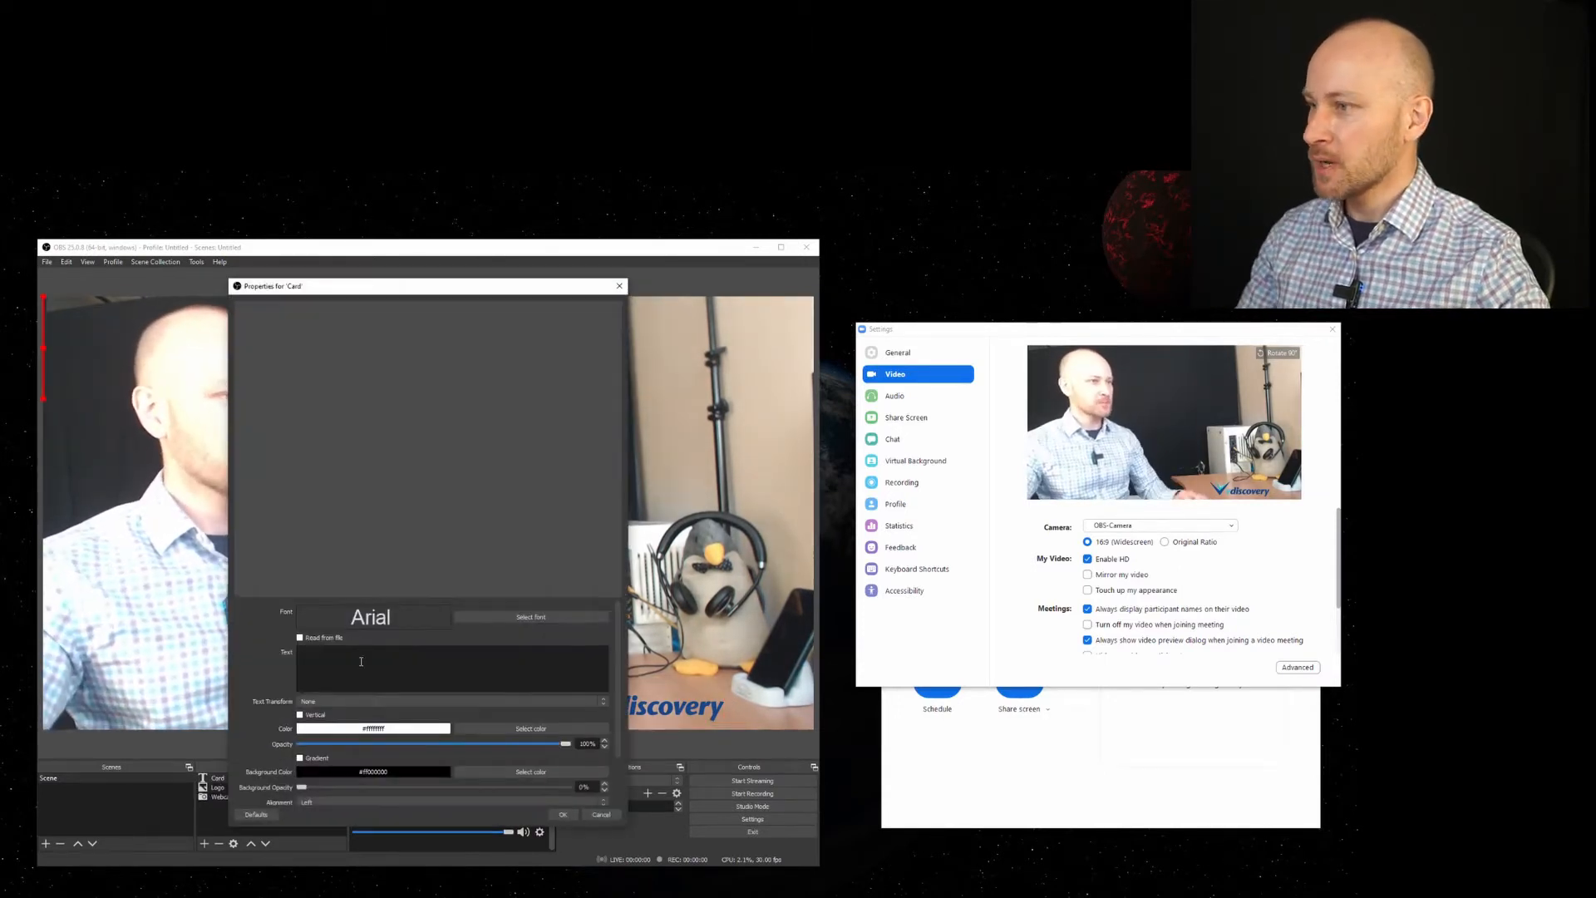
{"action": "type", "text": "Nikolai"}
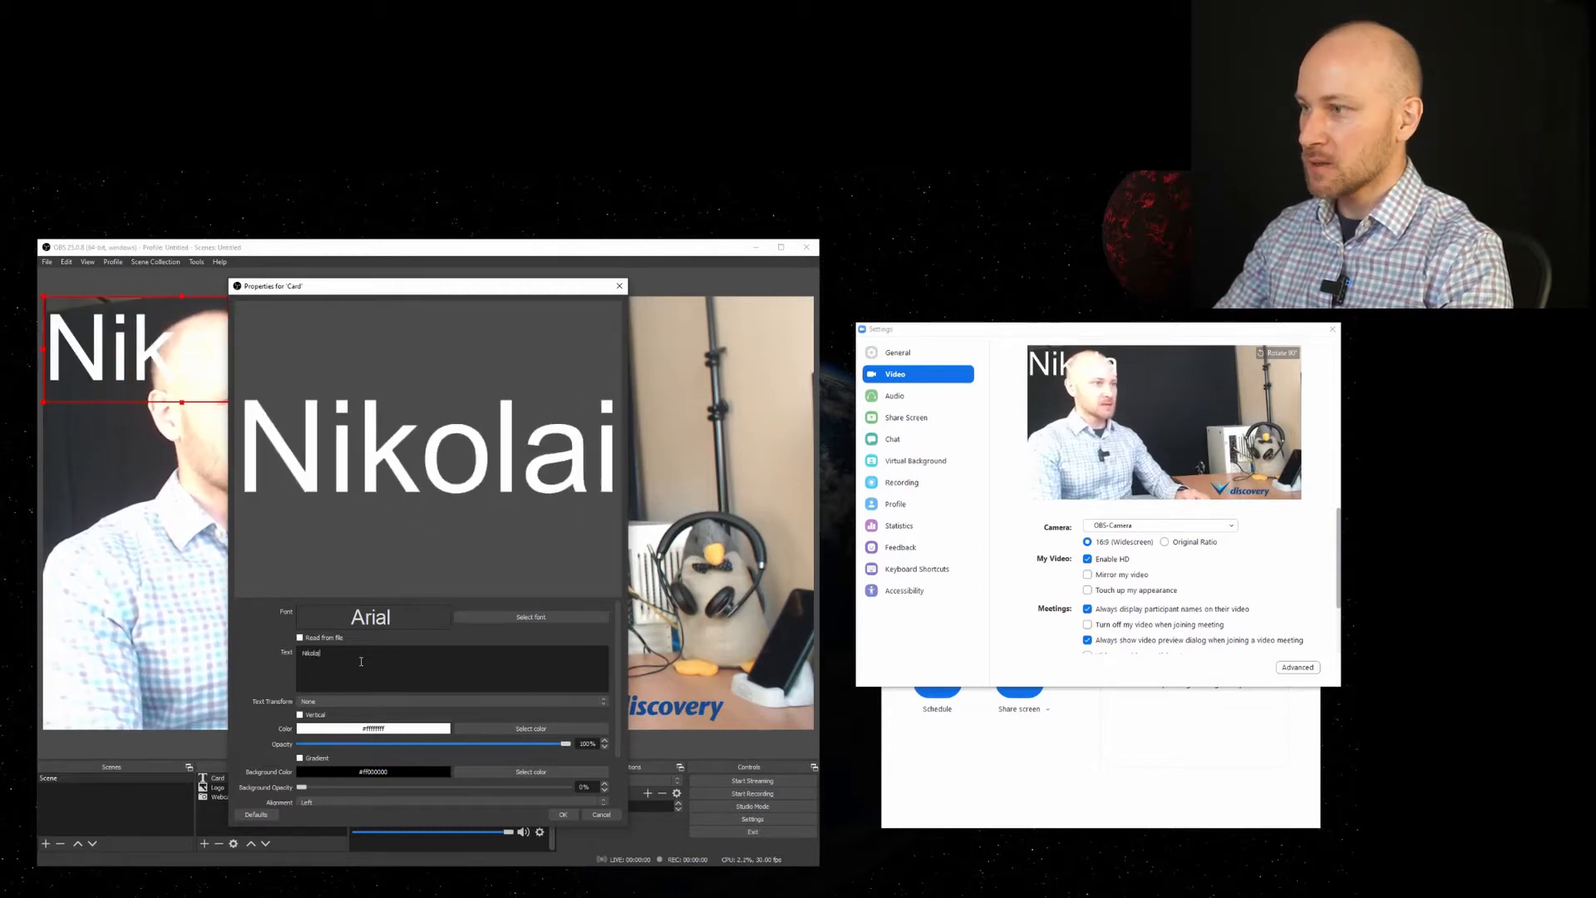
{"action": "type", "text": " Pozdniakov"}
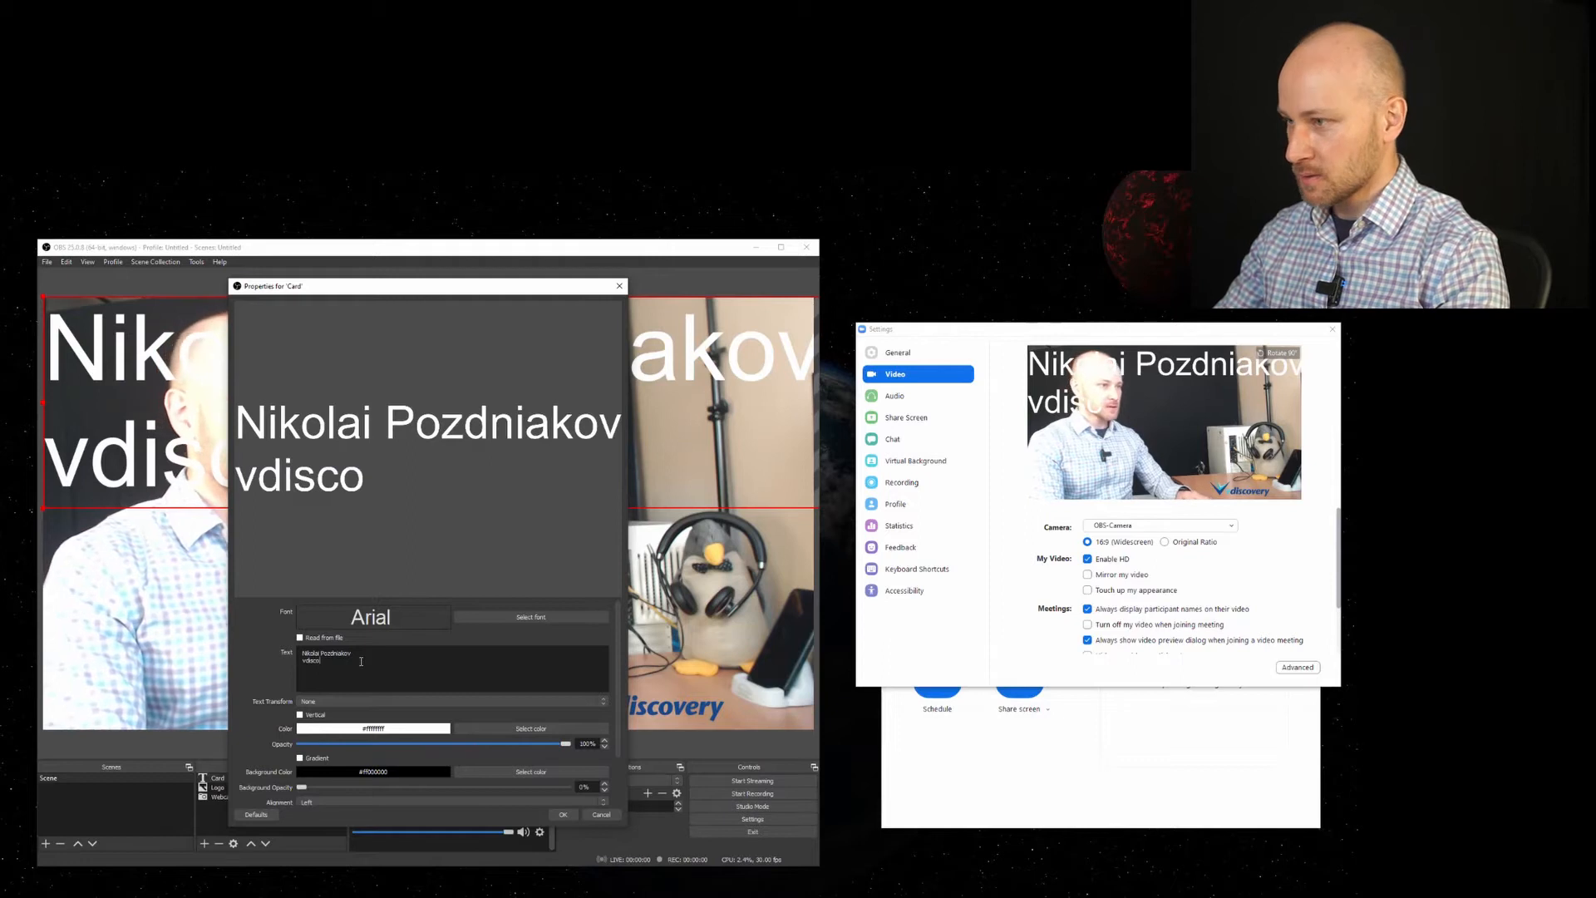
{"action": "key", "text": "Return"}
{"action": "type", "text": "vdiscovery"}
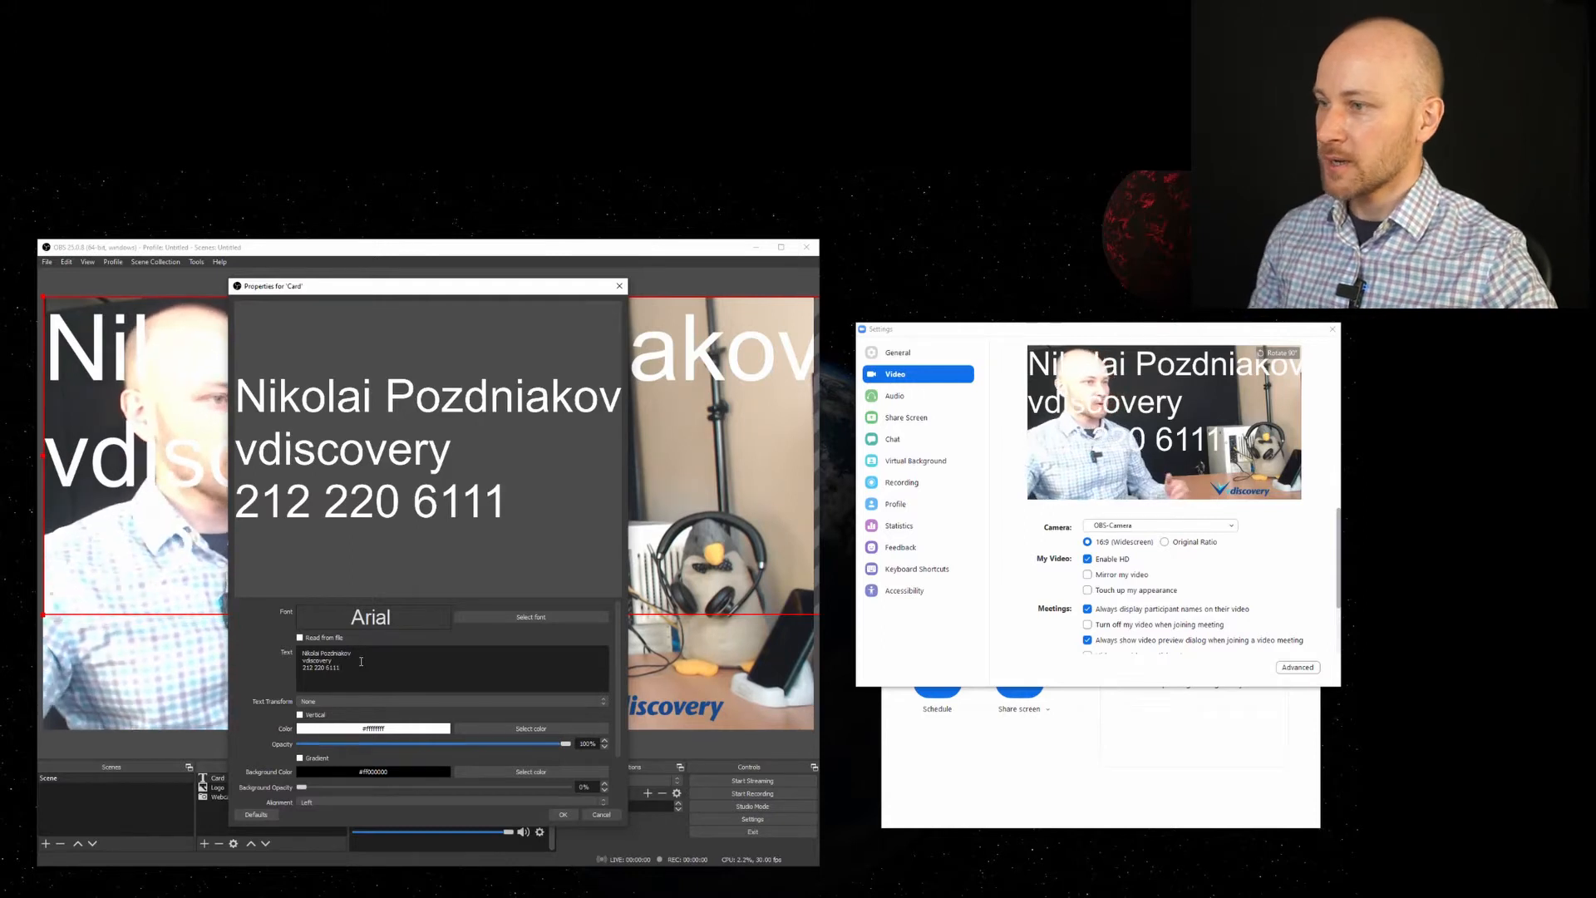
Step: Give the Card text a blue colour and a white outline, and shrink it into the canvas's upper-right corner
{"action": "scroll", "coordinate": [383, 671], "scroll_direction": "down", "scroll_amount": 2}
{"action": "left_click", "coordinate": [476, 674]}
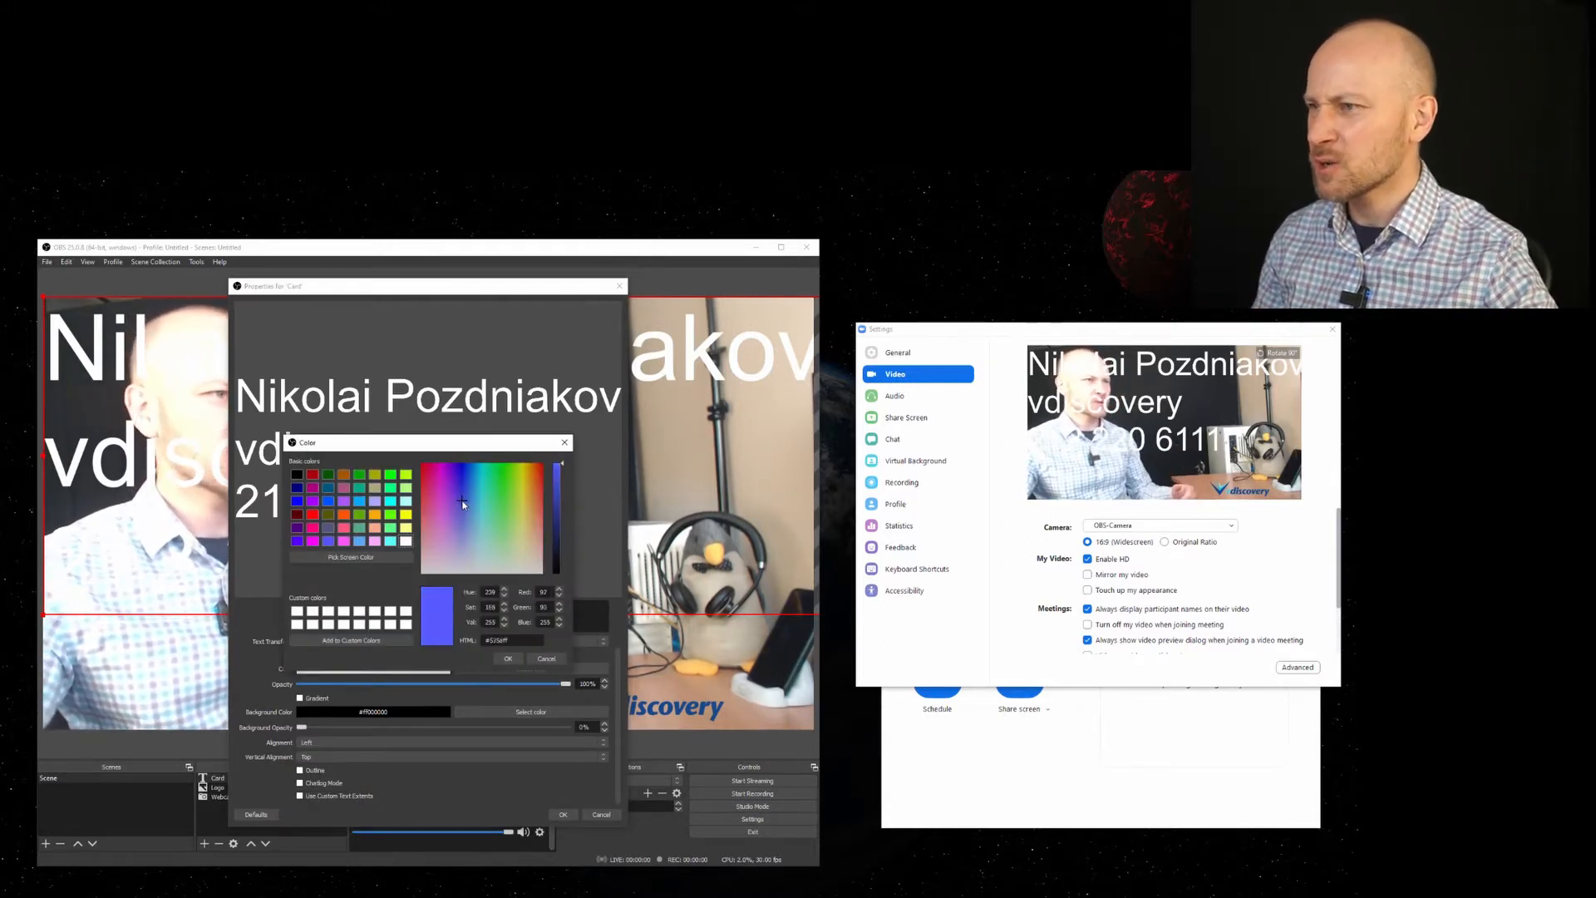
{"action": "left_click", "coordinate": [508, 658]}
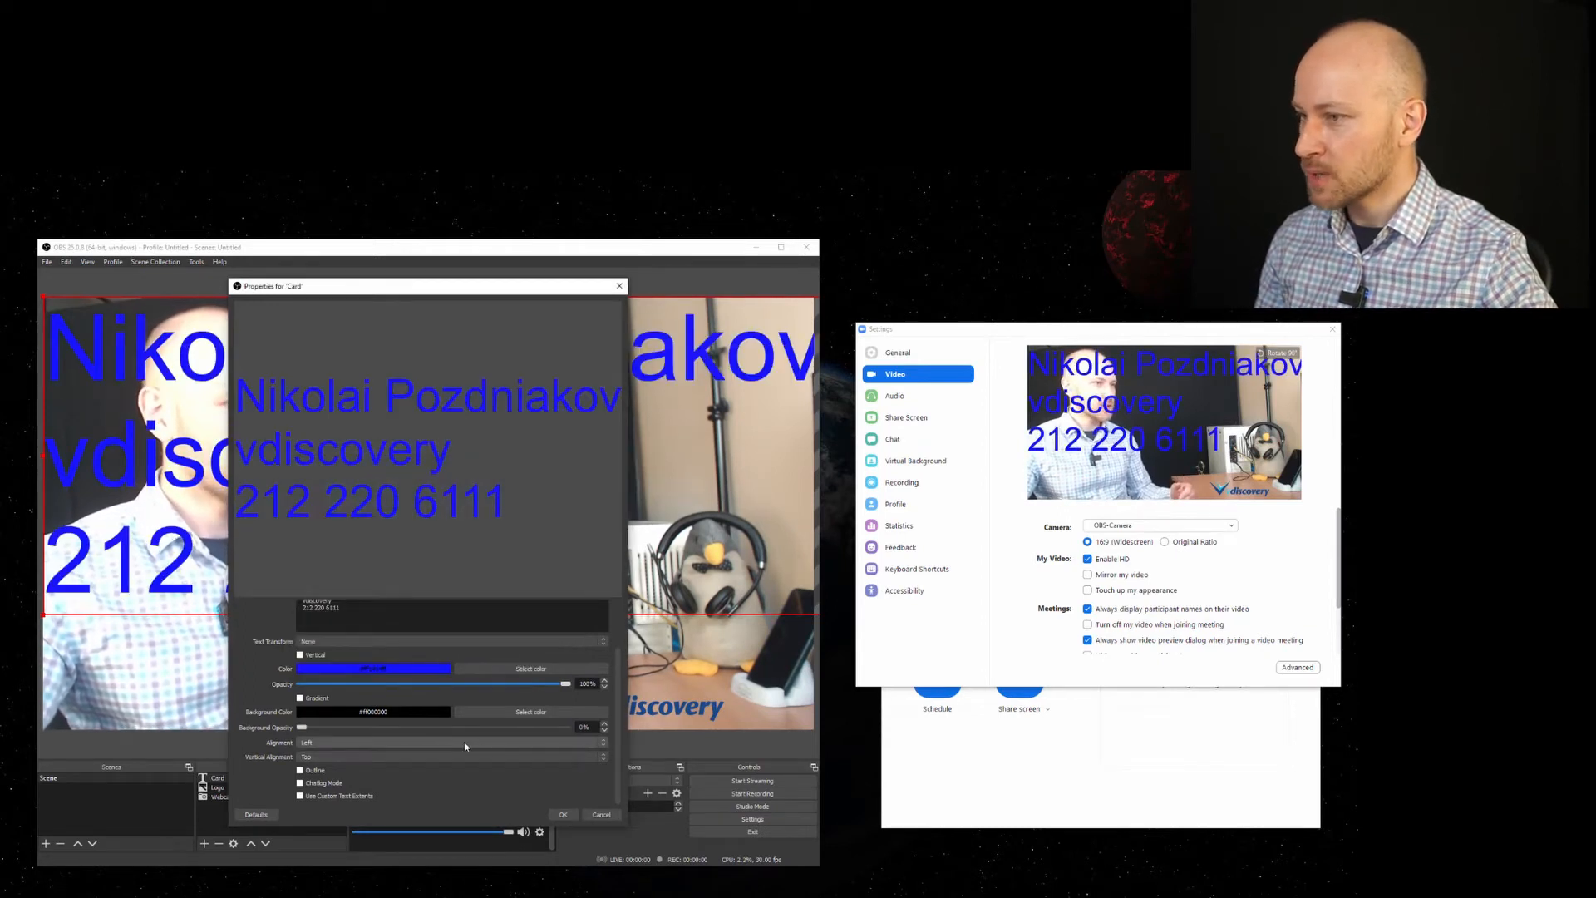
{"action": "left_click", "coordinate": [310, 773]}
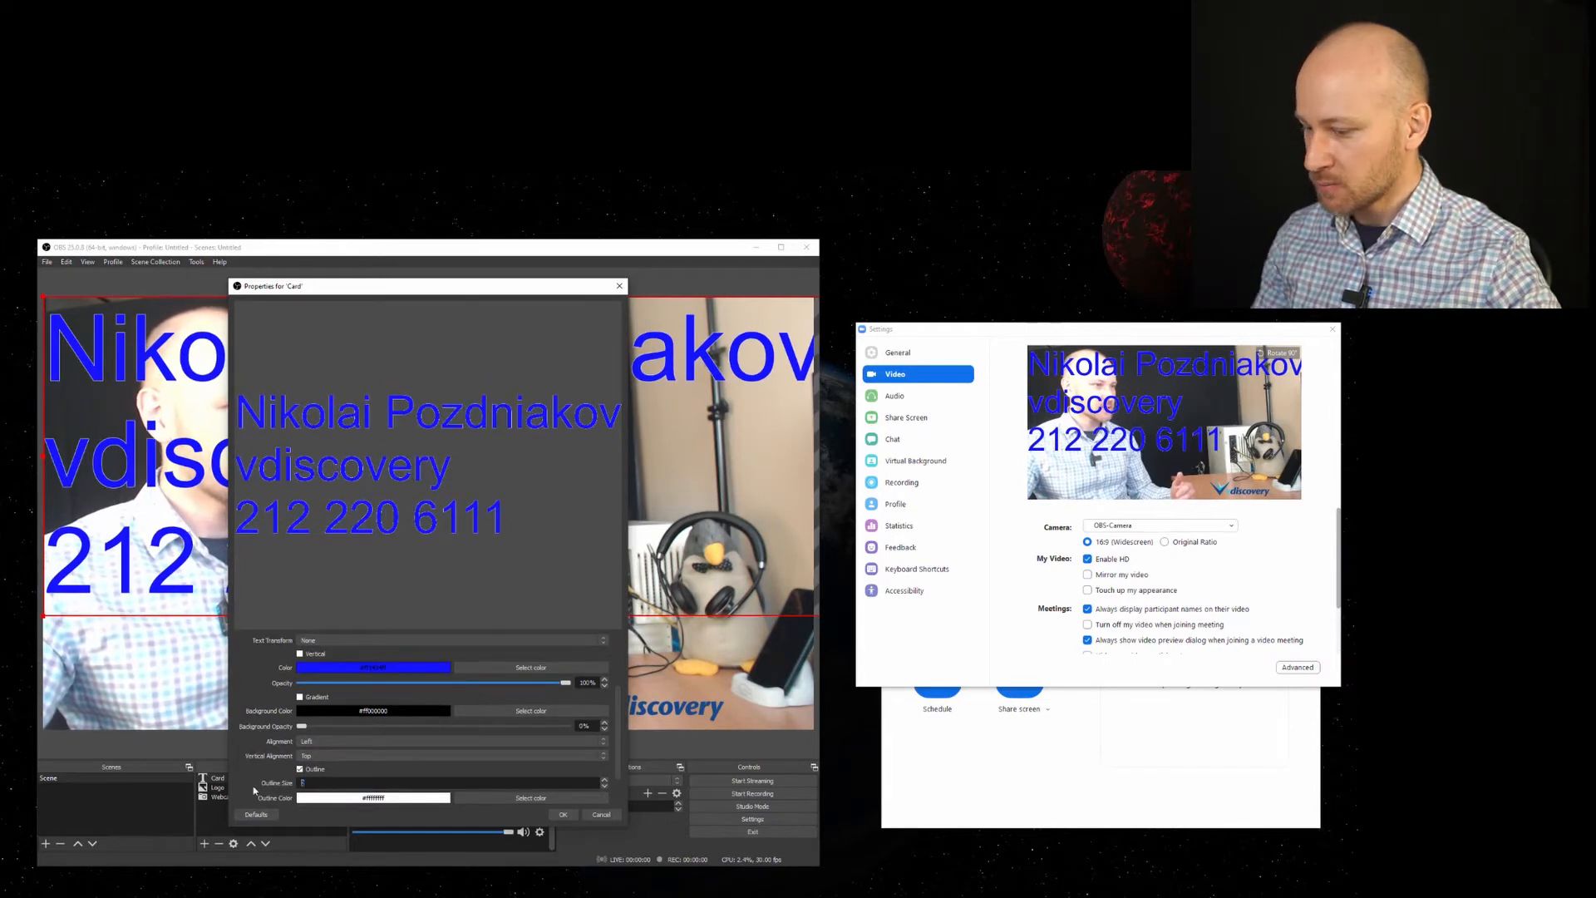
{"action": "left_click", "coordinate": [563, 814]}
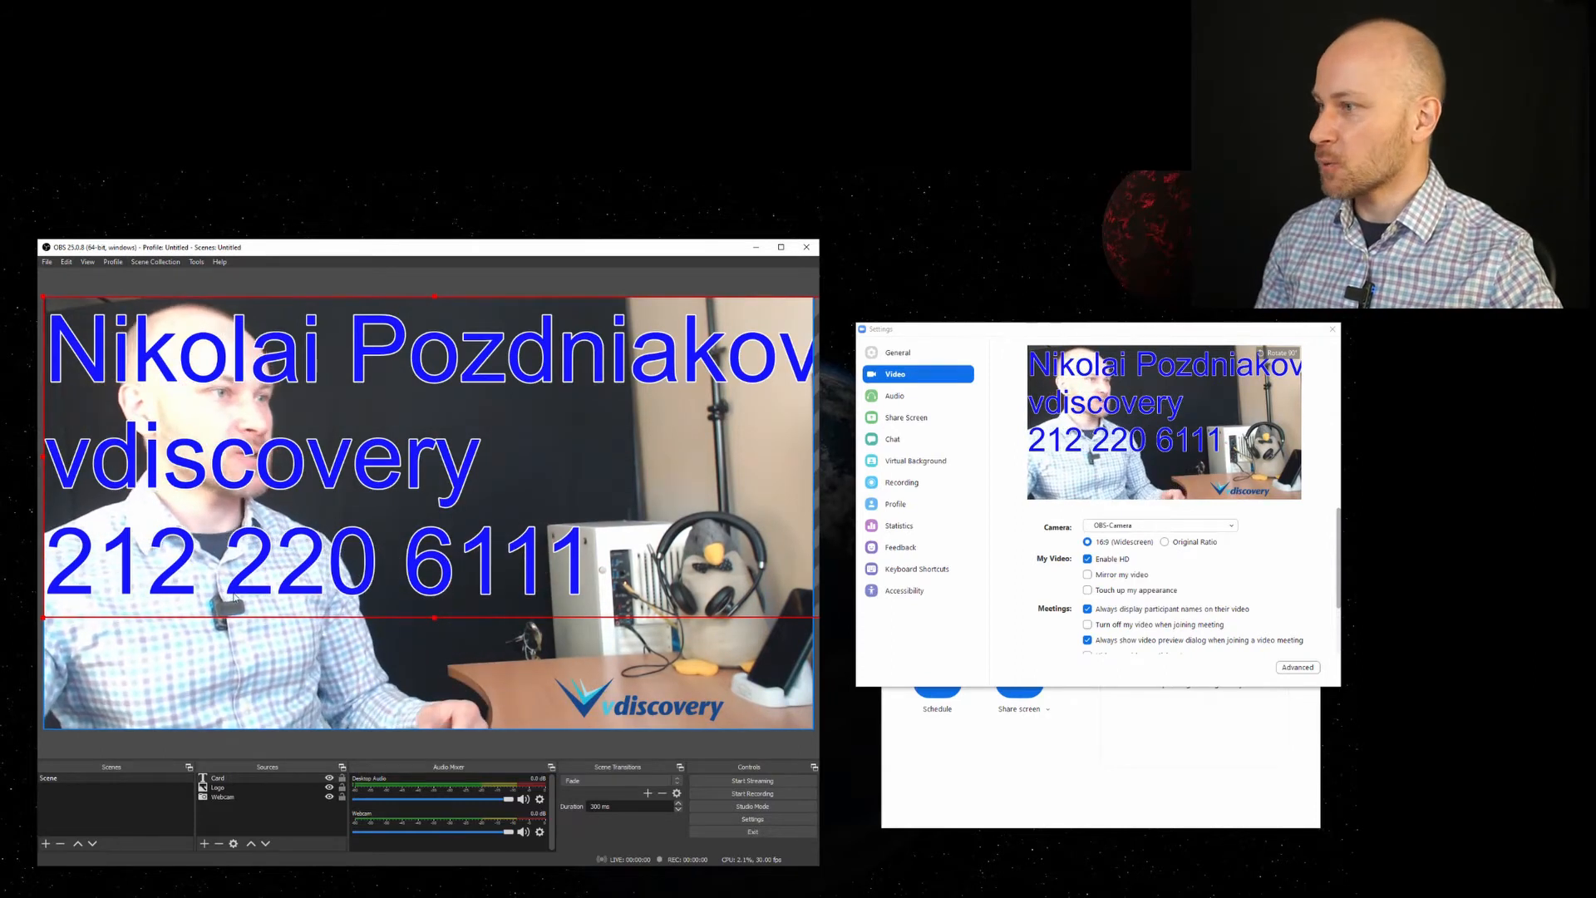
{"action": "left_click_drag", "start_coordinate": [44, 624], "coordinate": [473, 391]}
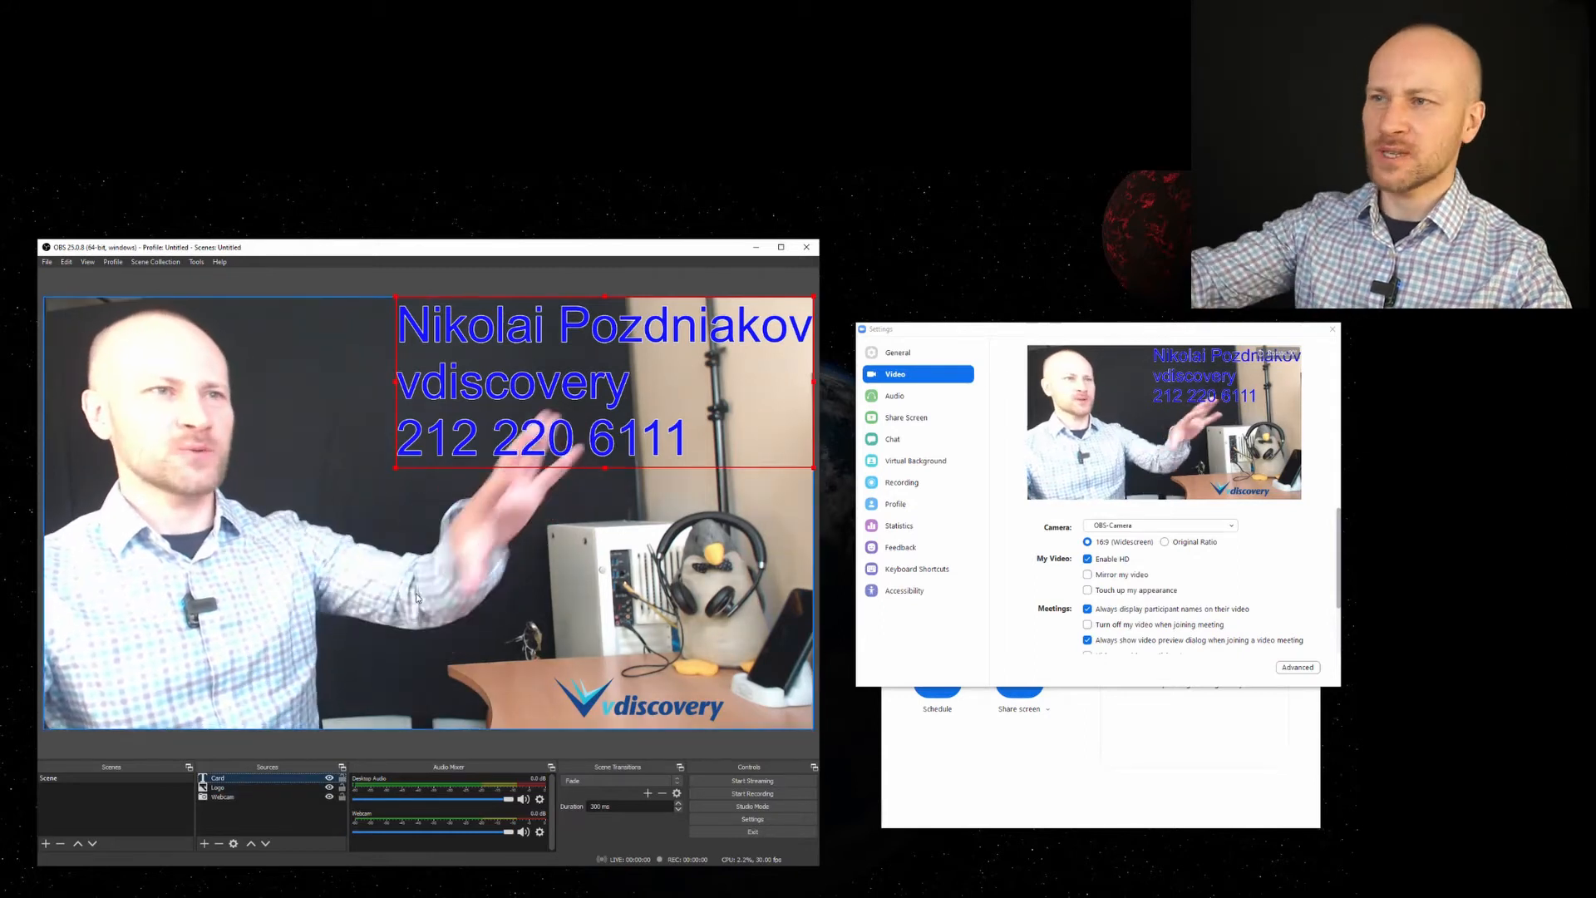
Step: Add a Color Source with its default name and set its colour to light blue
{"action": "left_click", "coordinate": [204, 843]}
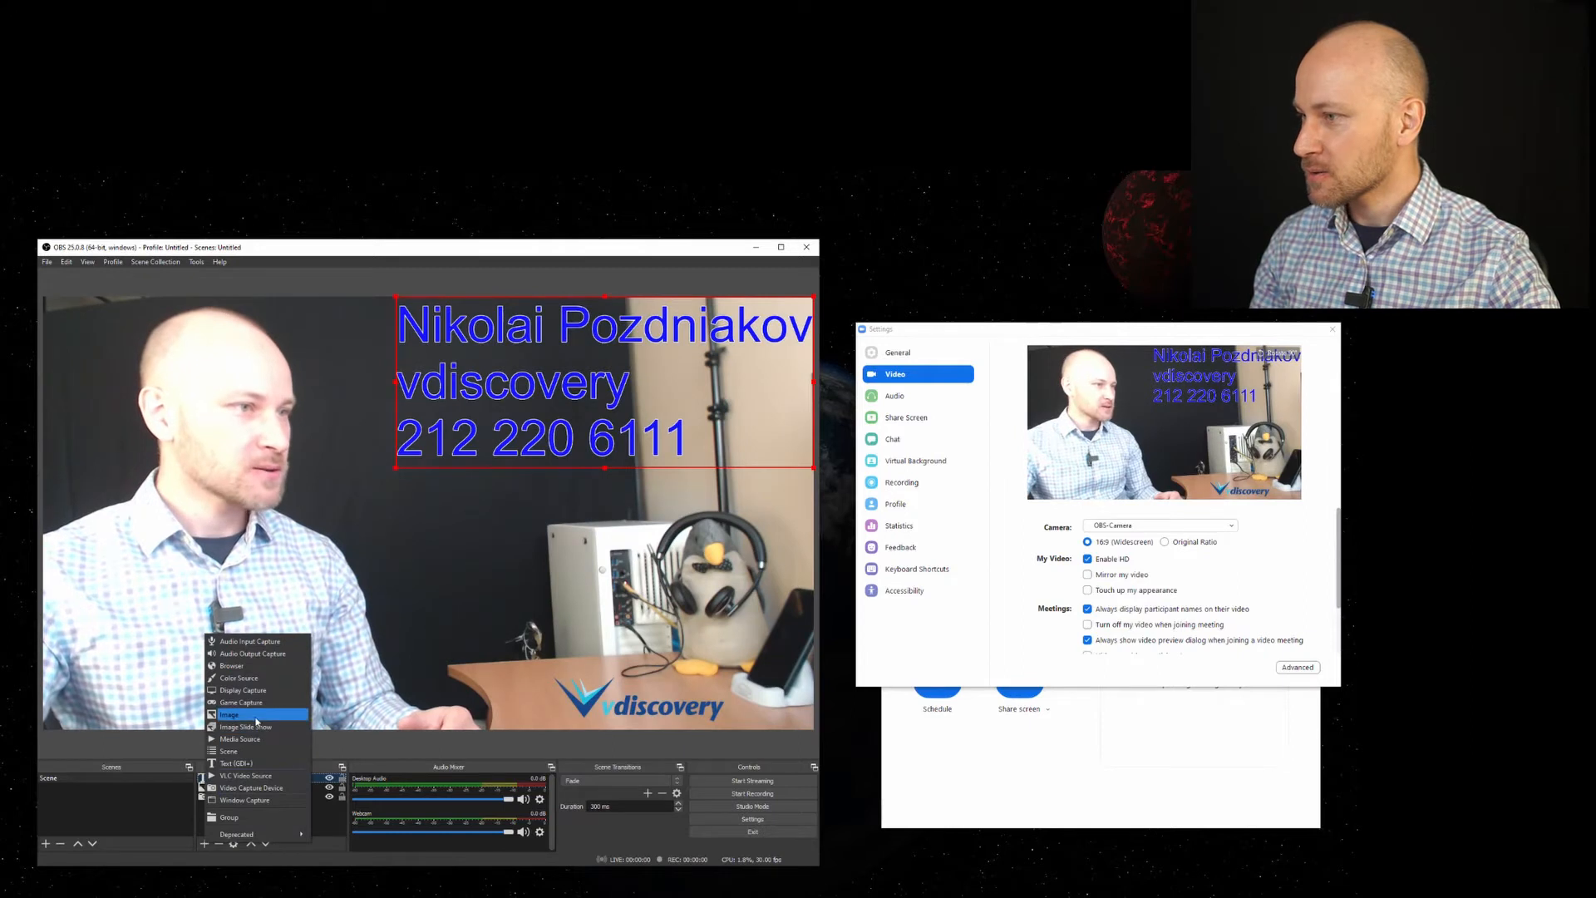
{"action": "left_click", "coordinate": [239, 677]}
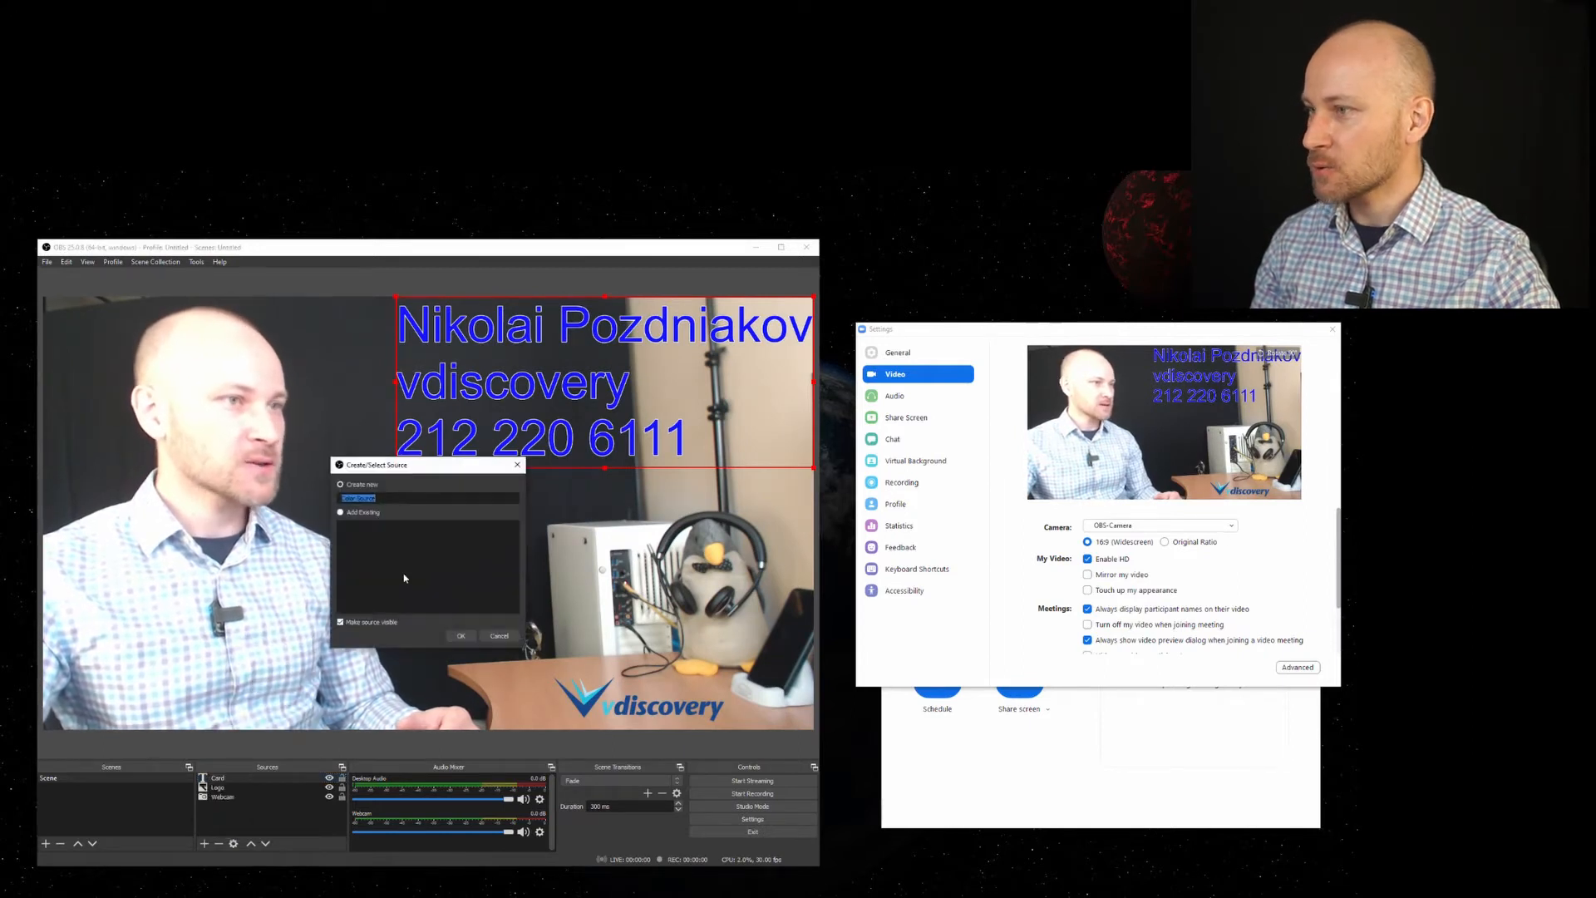
{"action": "left_click", "coordinate": [458, 635]}
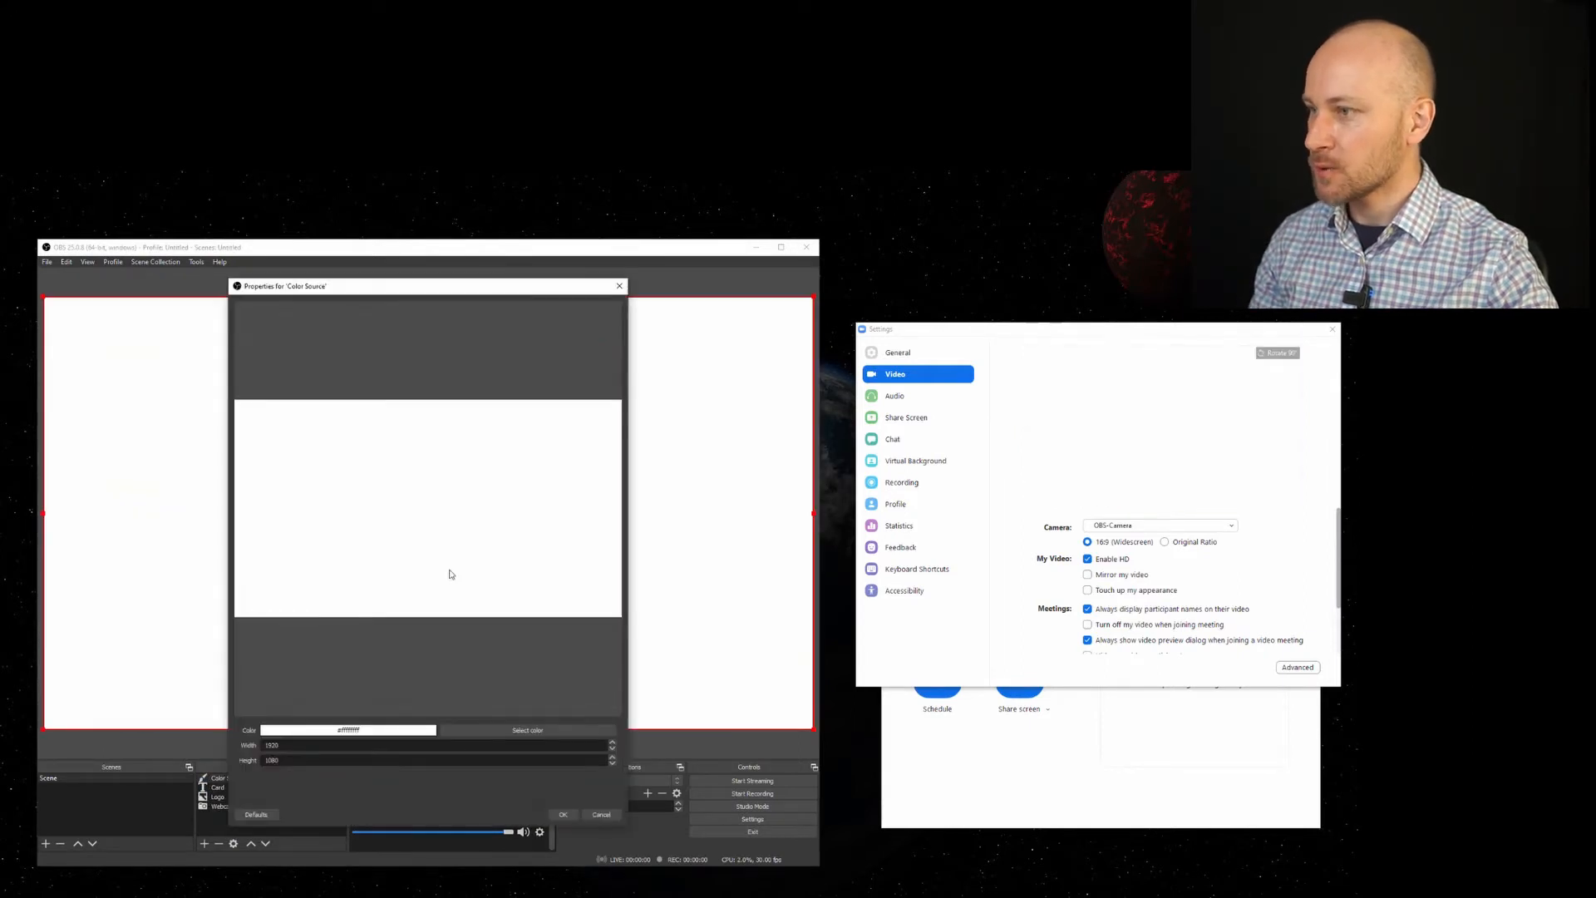
{"action": "left_click", "coordinate": [508, 729]}
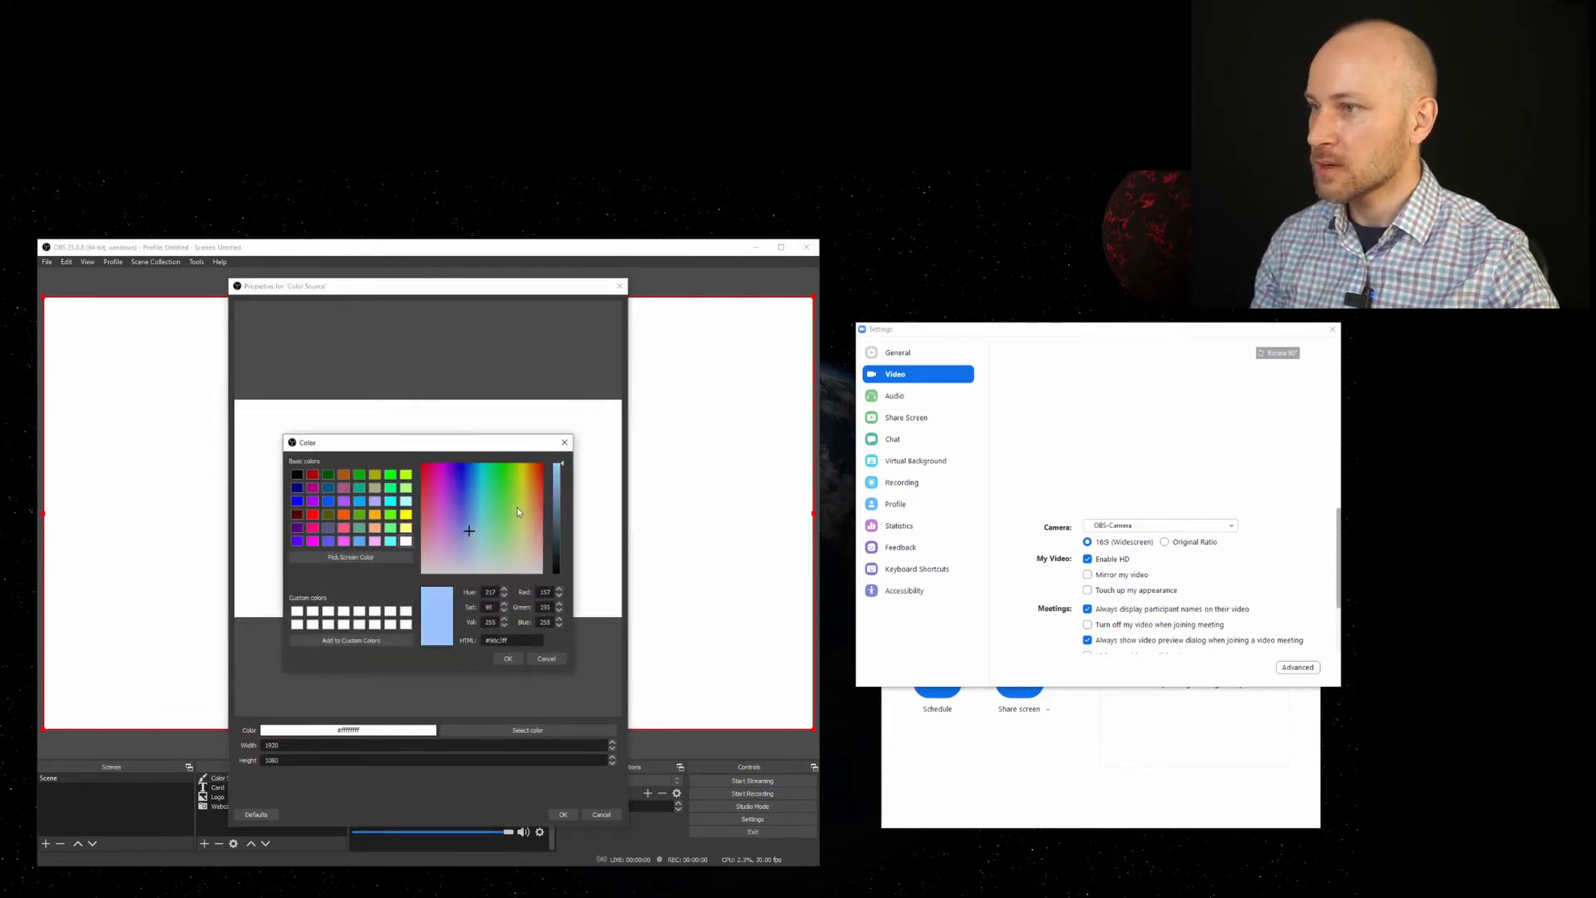
{"action": "left_click", "coordinate": [508, 658]}
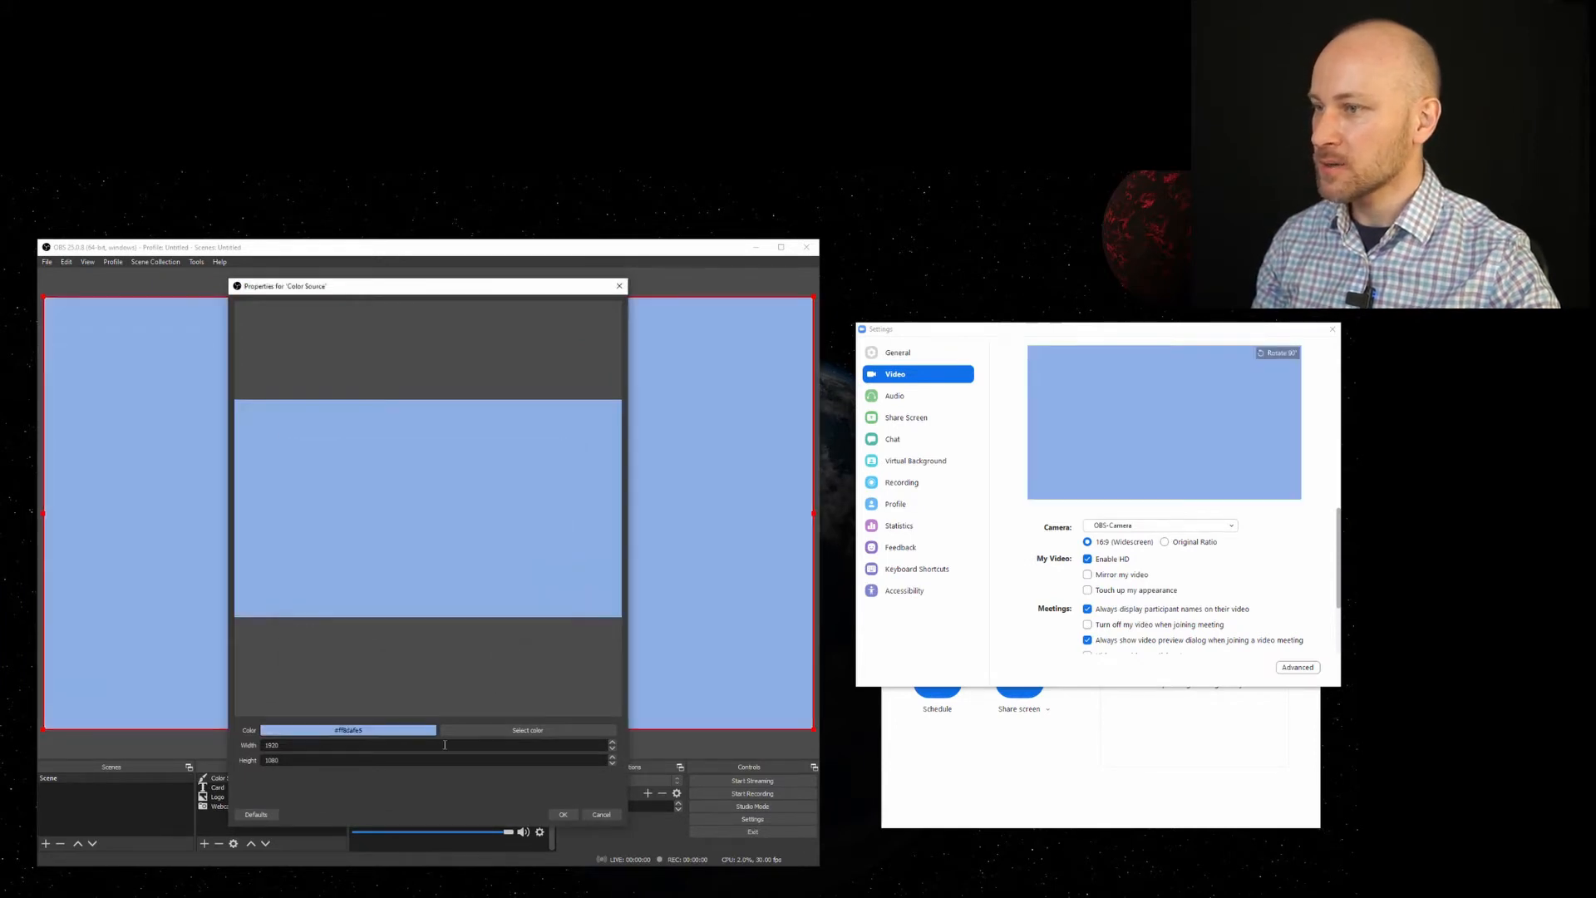
{"action": "left_click", "coordinate": [563, 814]}
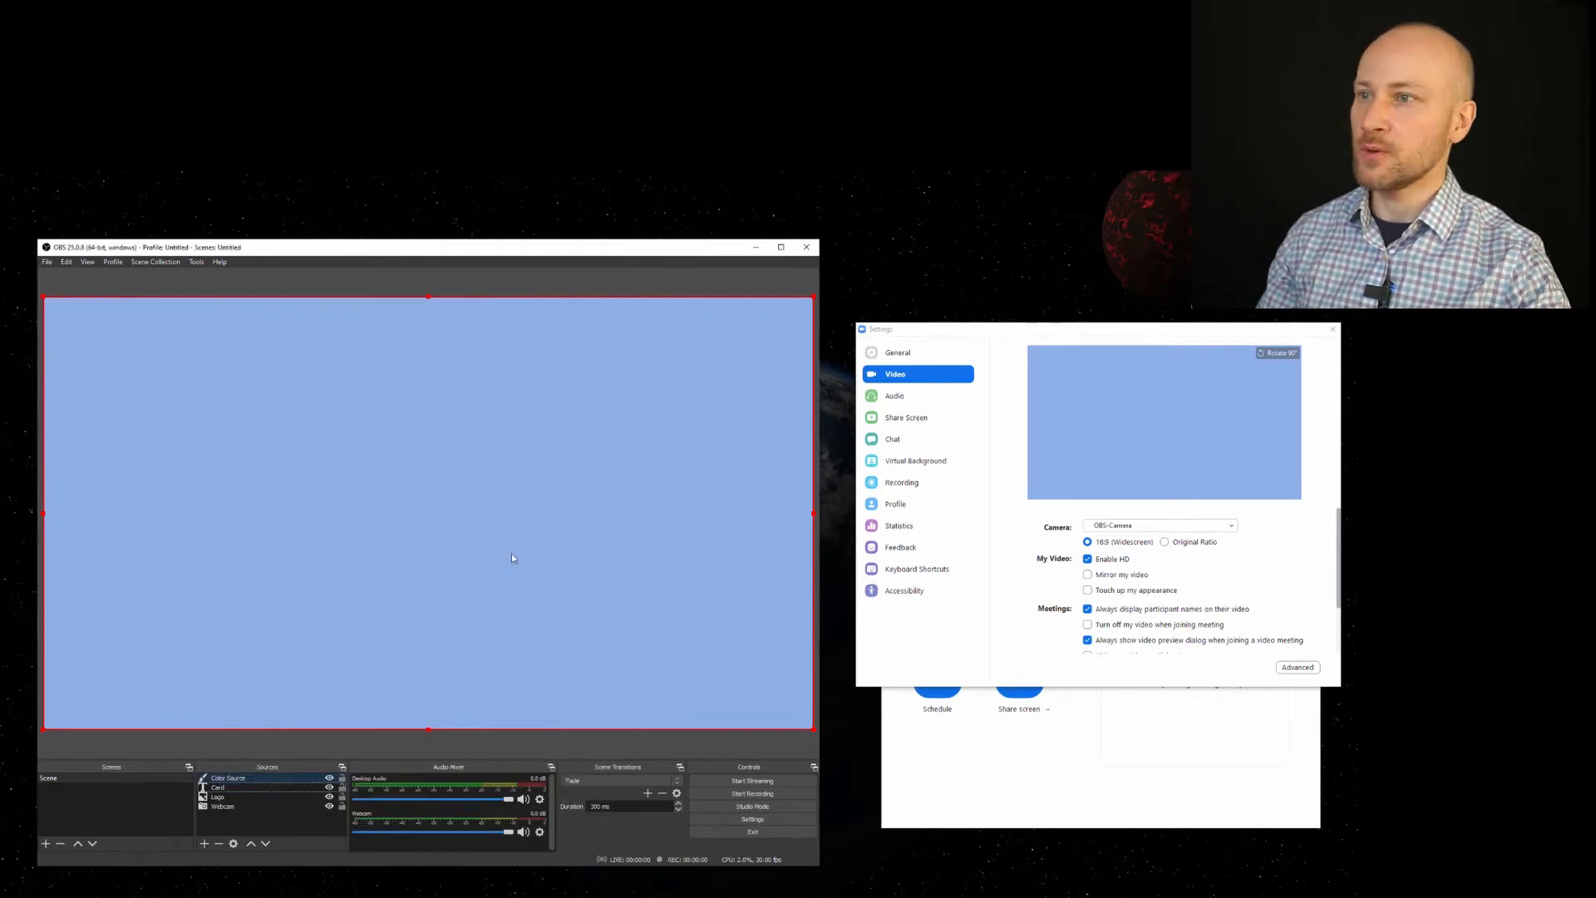
Step: Move the colour source to the canvas's upper-right area and place the Card text above it in the source order
{"action": "left_click_drag", "start_coordinate": [228, 621], "coordinate": [570, 362]}
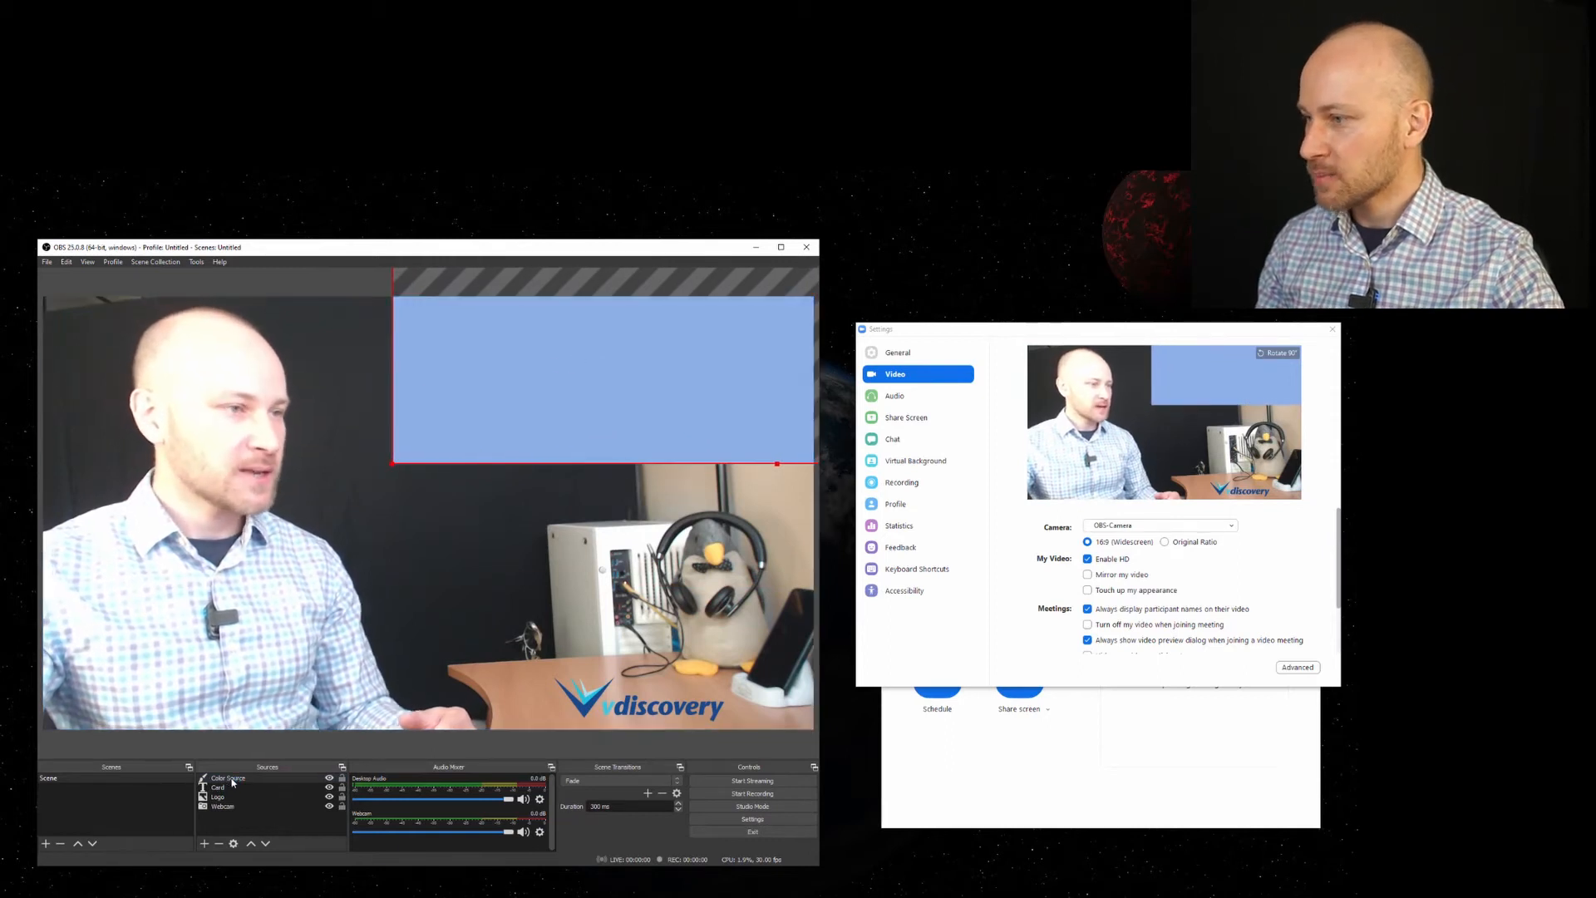
{"action": "left_click", "coordinate": [228, 792]}
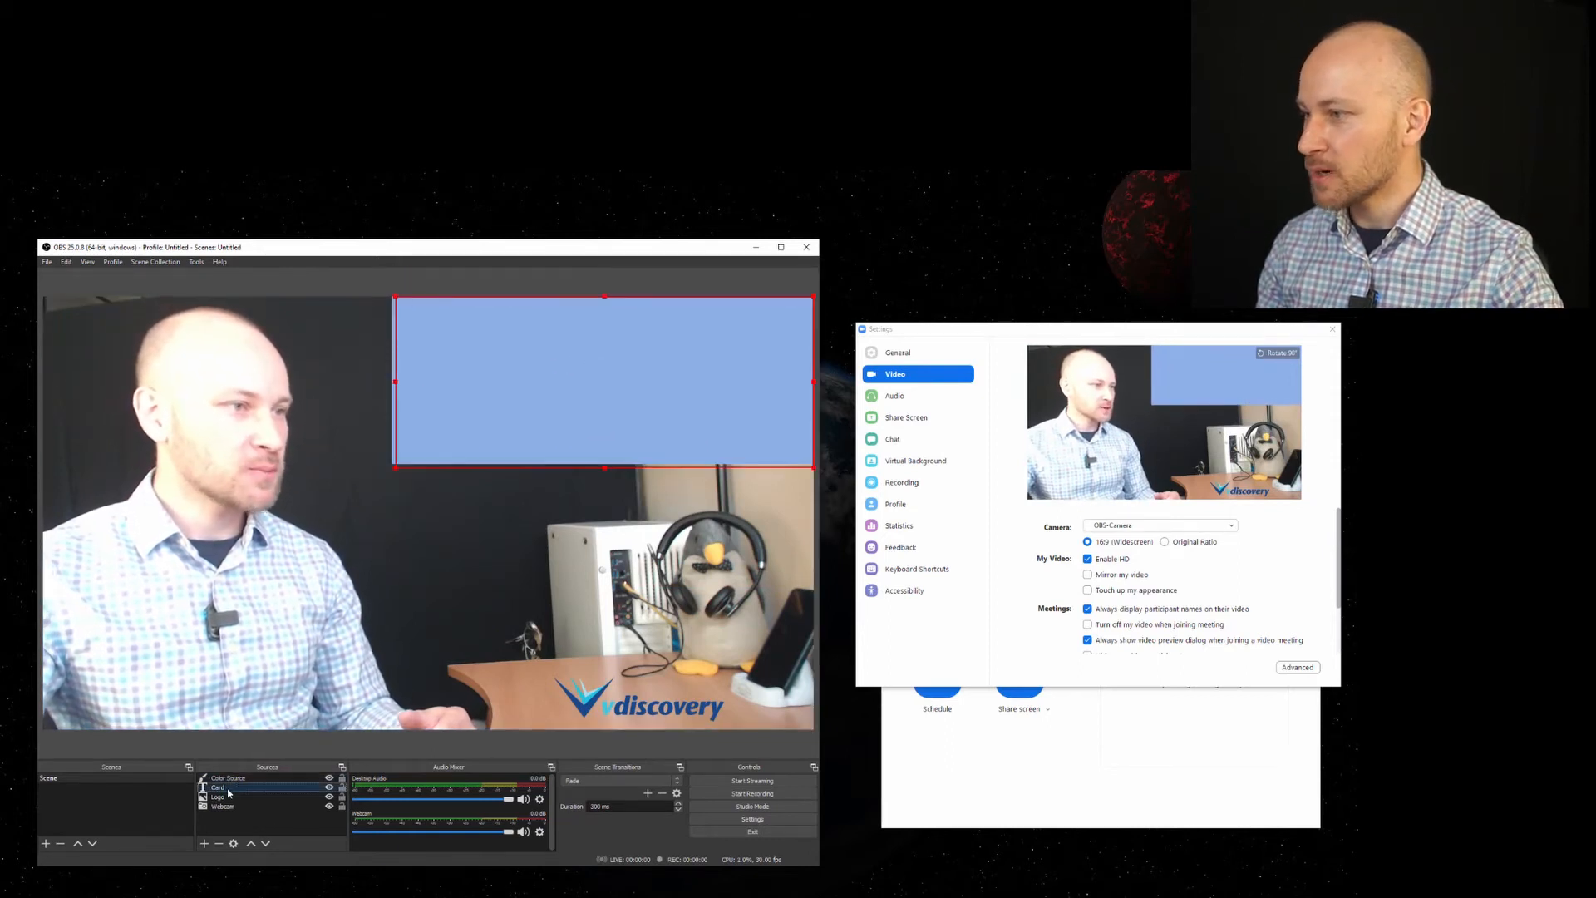
{"action": "left_click_drag", "start_coordinate": [231, 779], "coordinate": [230, 776]}
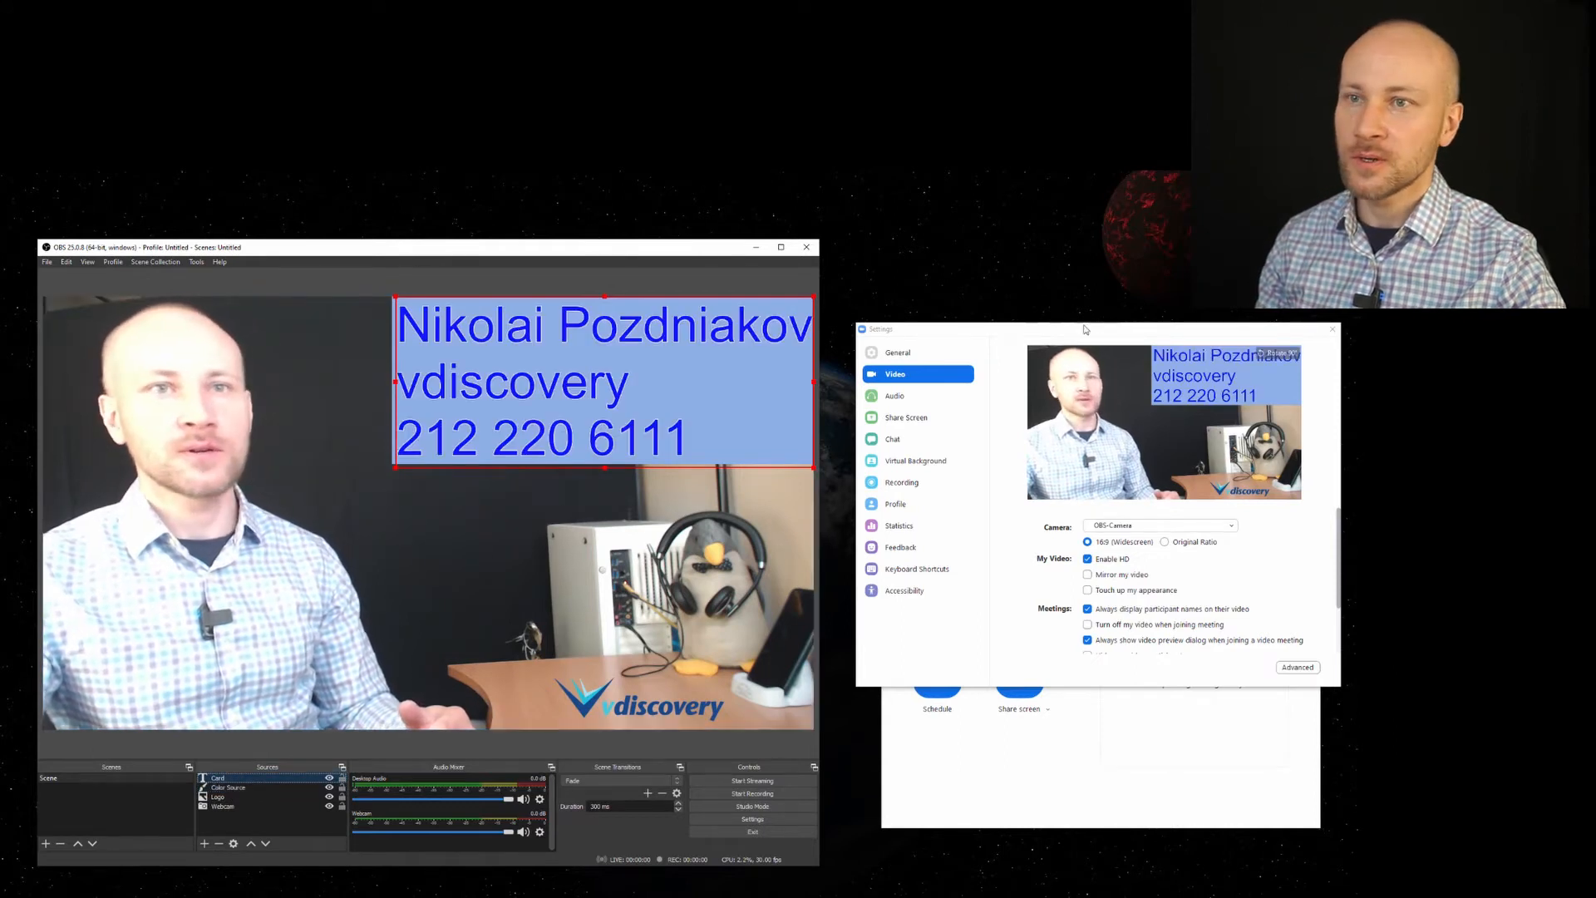
{"action": "left_click", "coordinate": [1276, 551]}
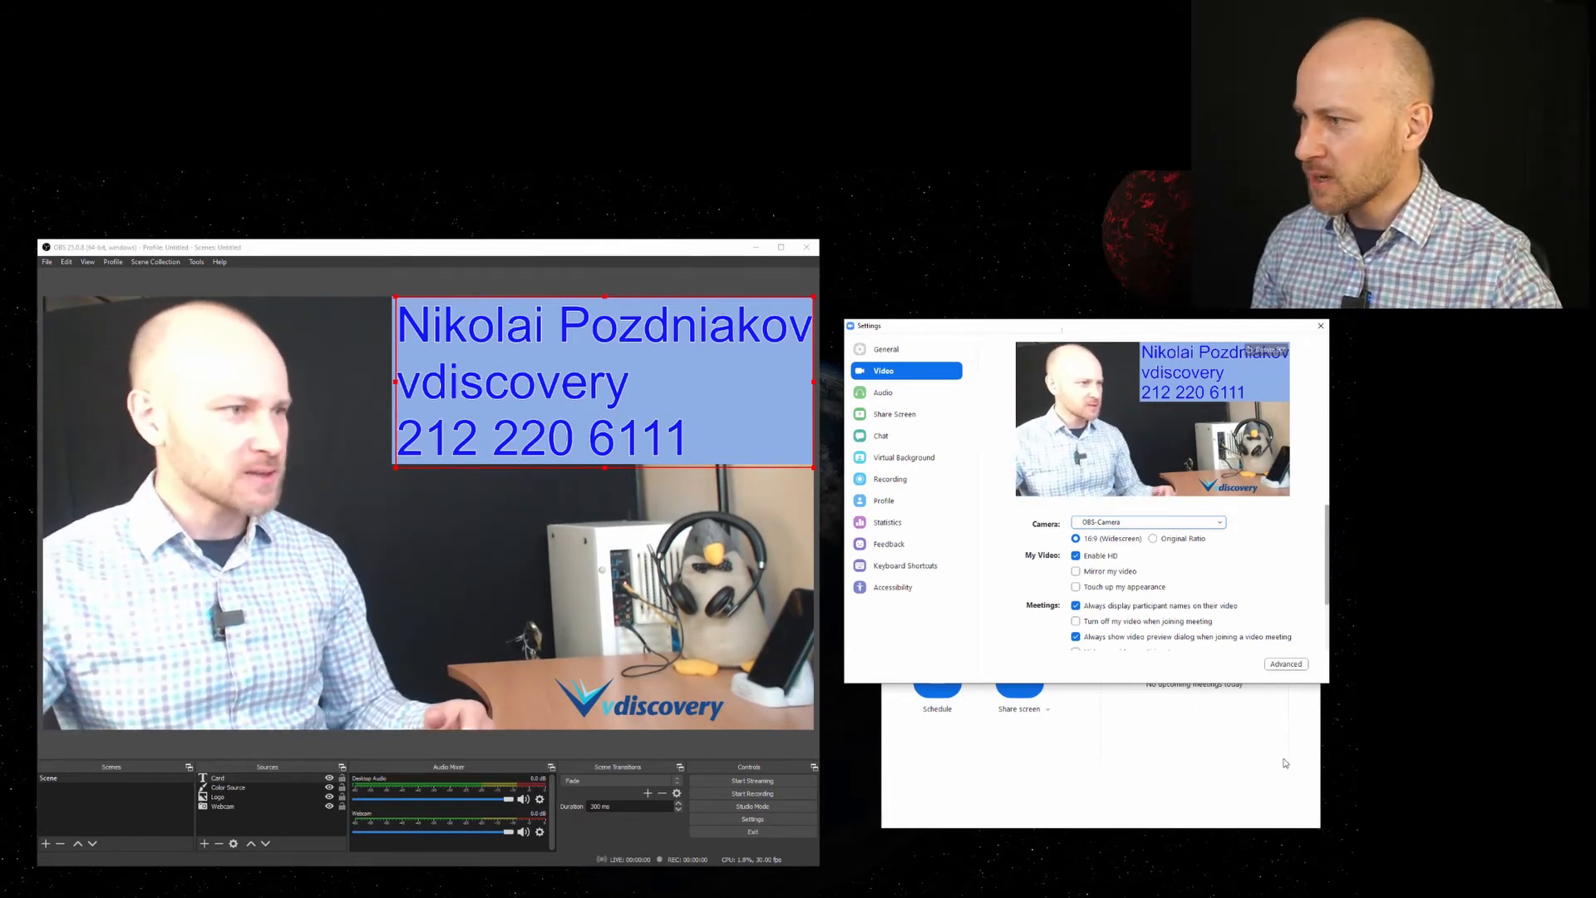
Step: Remove the Card, Color Source and Logo sources from the scene, leaving only the webcam
{"action": "left_click", "coordinate": [219, 843]}
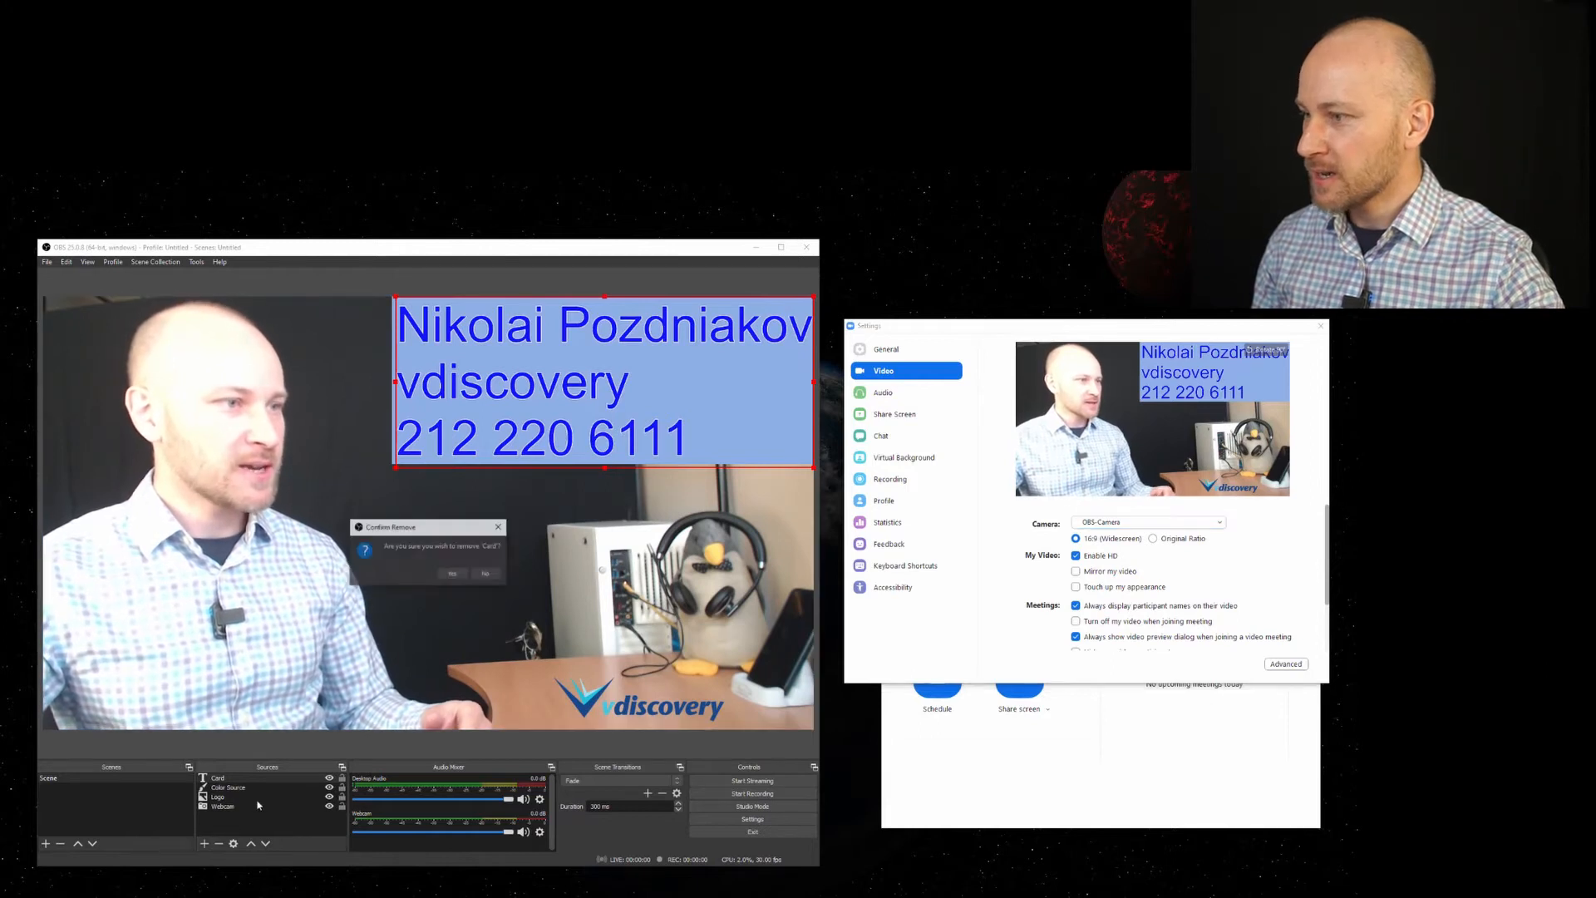
{"action": "left_click", "coordinate": [452, 573]}
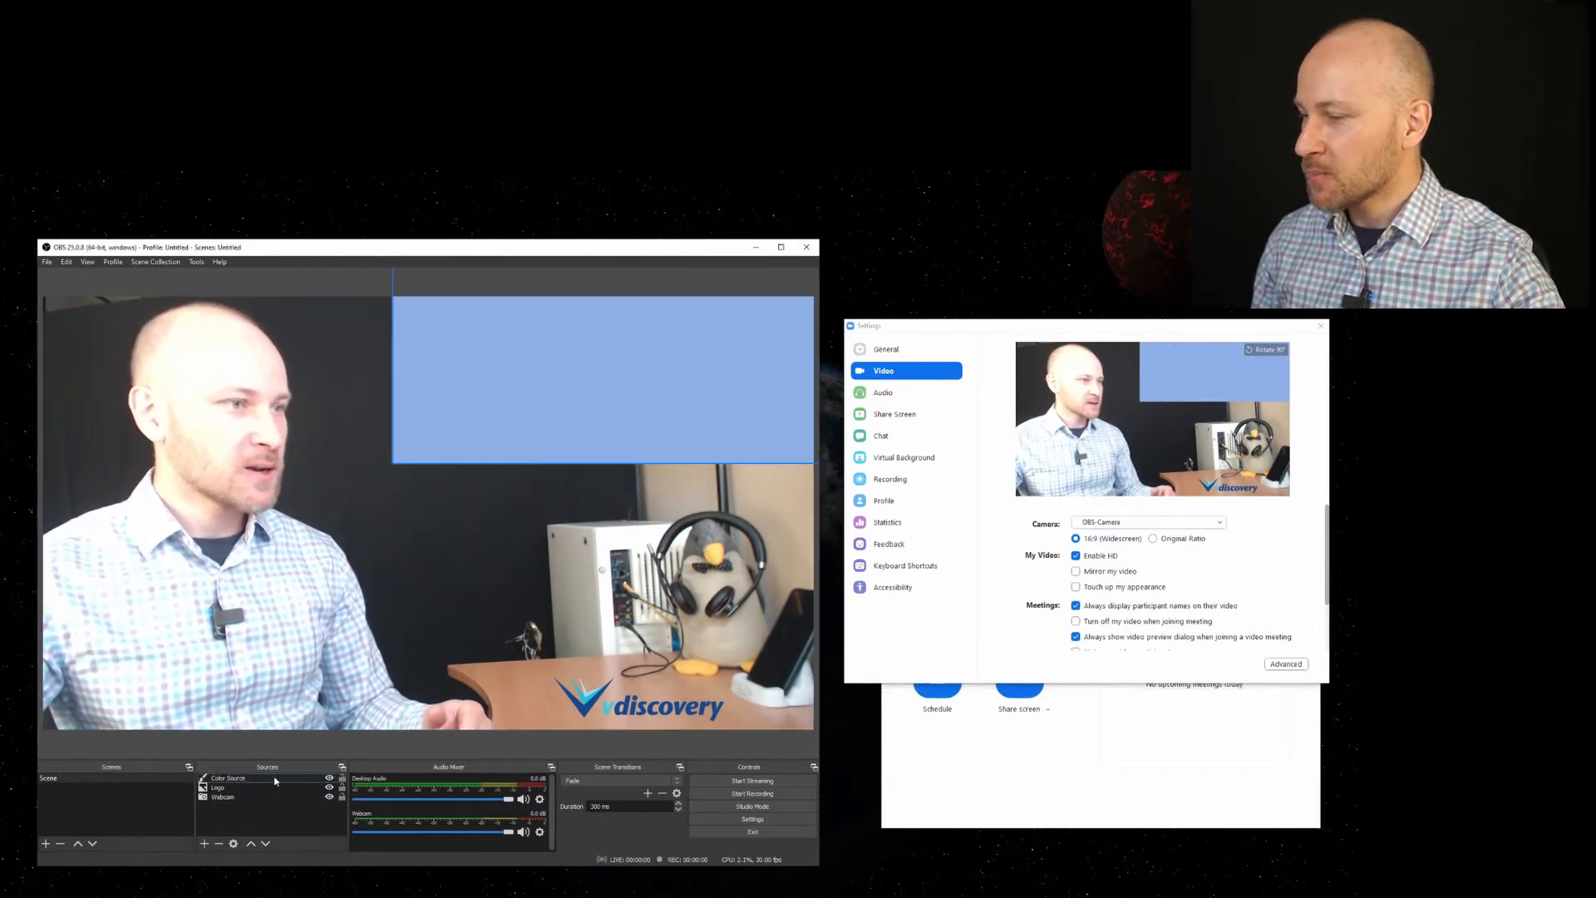
{"action": "left_click", "coordinate": [219, 843]}
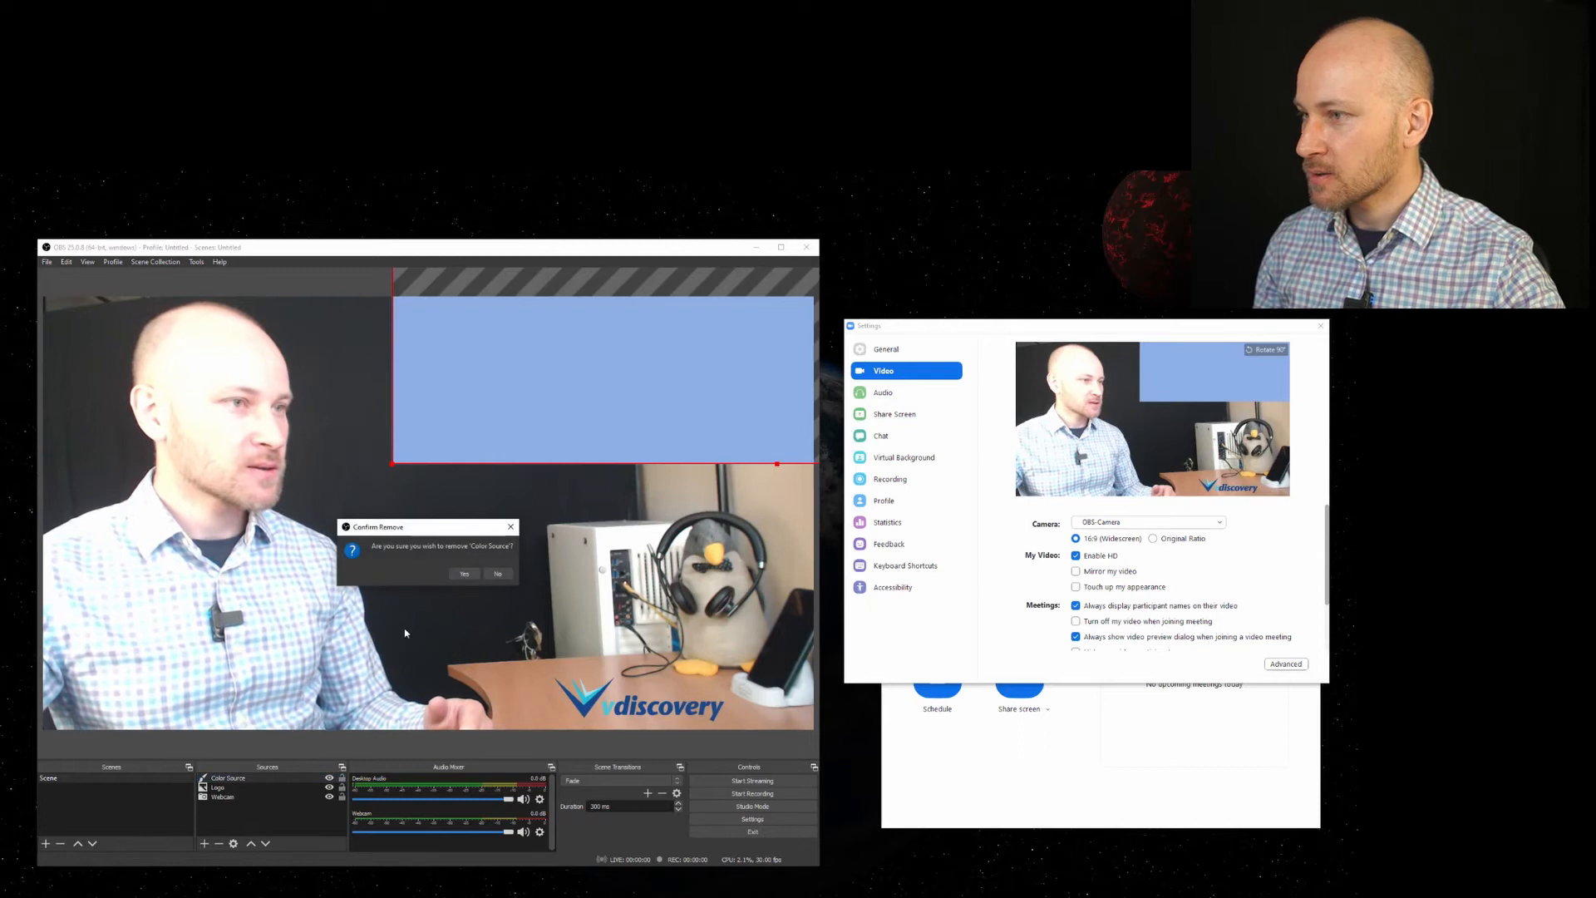
{"action": "left_click", "coordinate": [462, 575]}
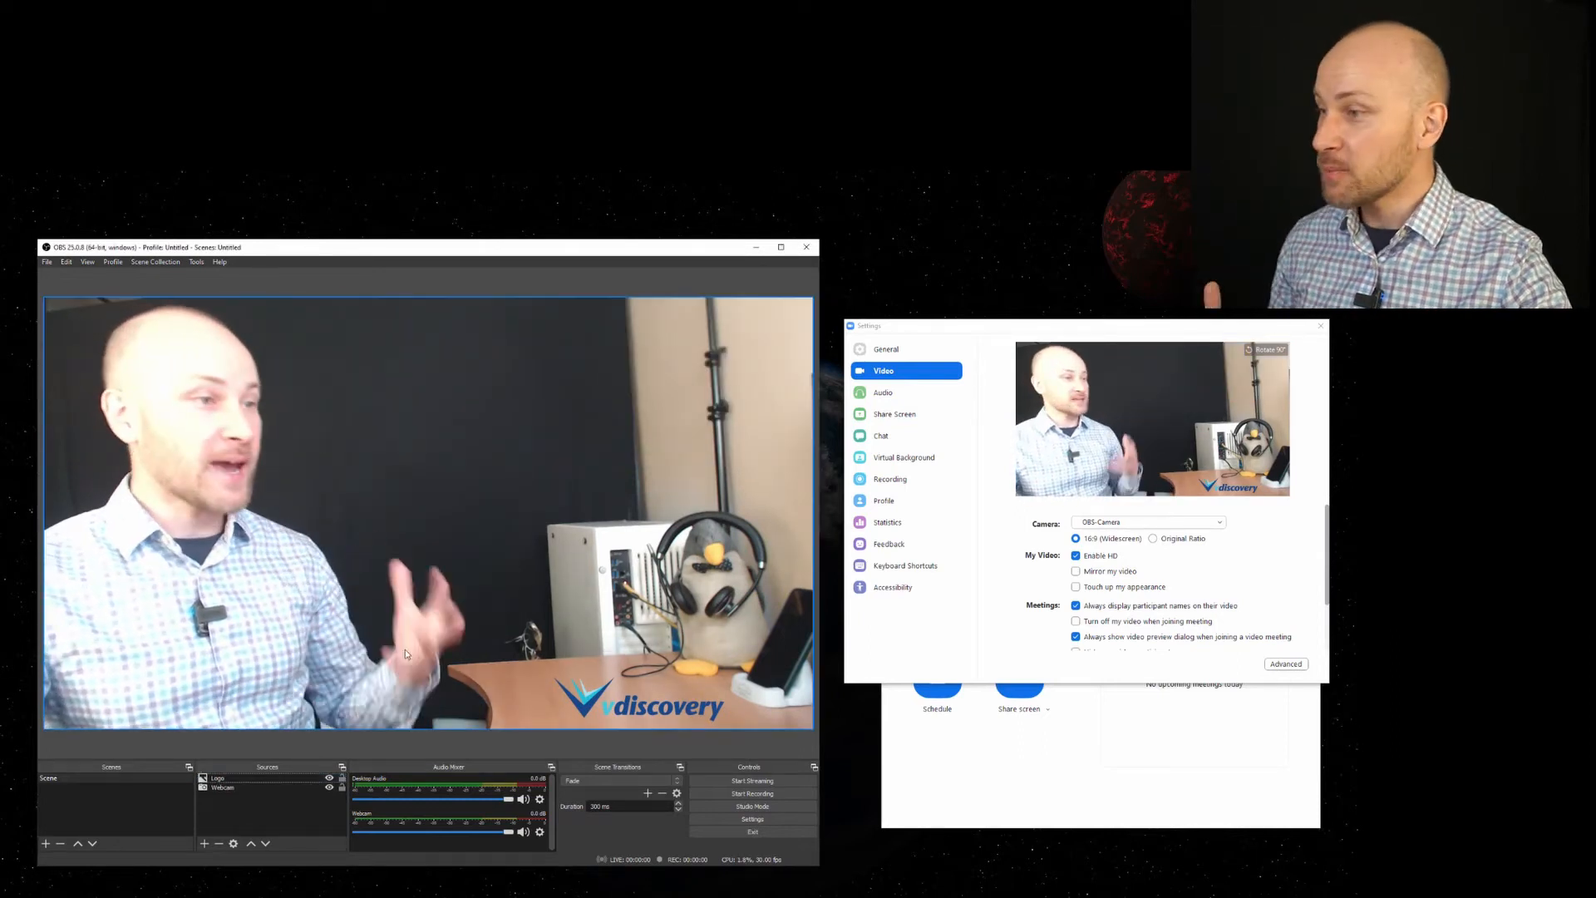
{"action": "left_click", "coordinate": [258, 778]}
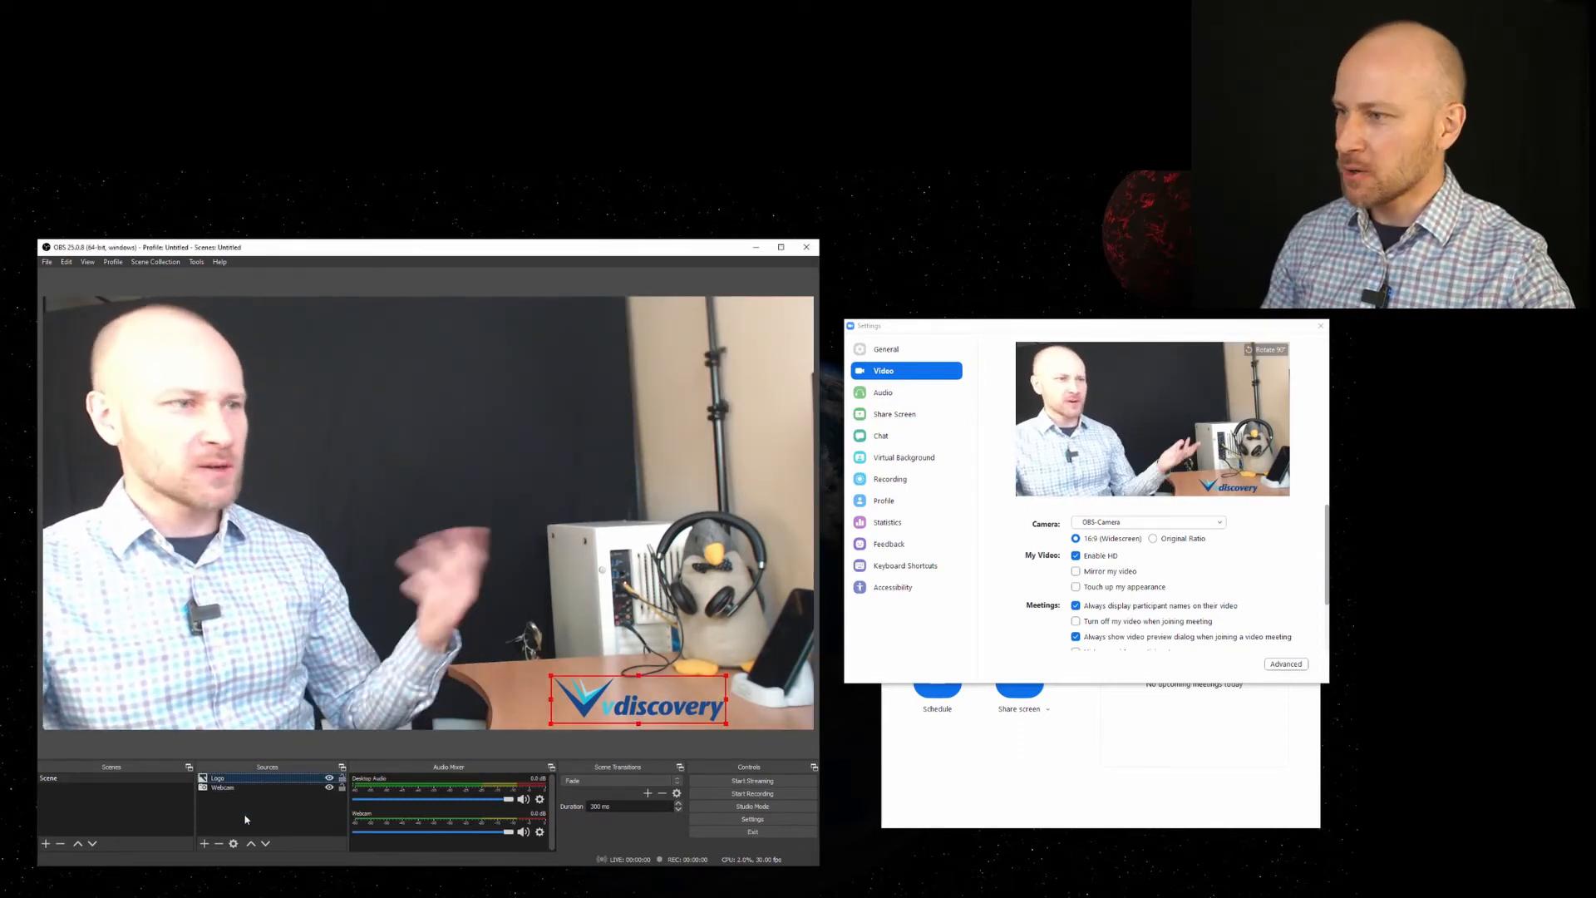
{"action": "left_click", "coordinate": [219, 843]}
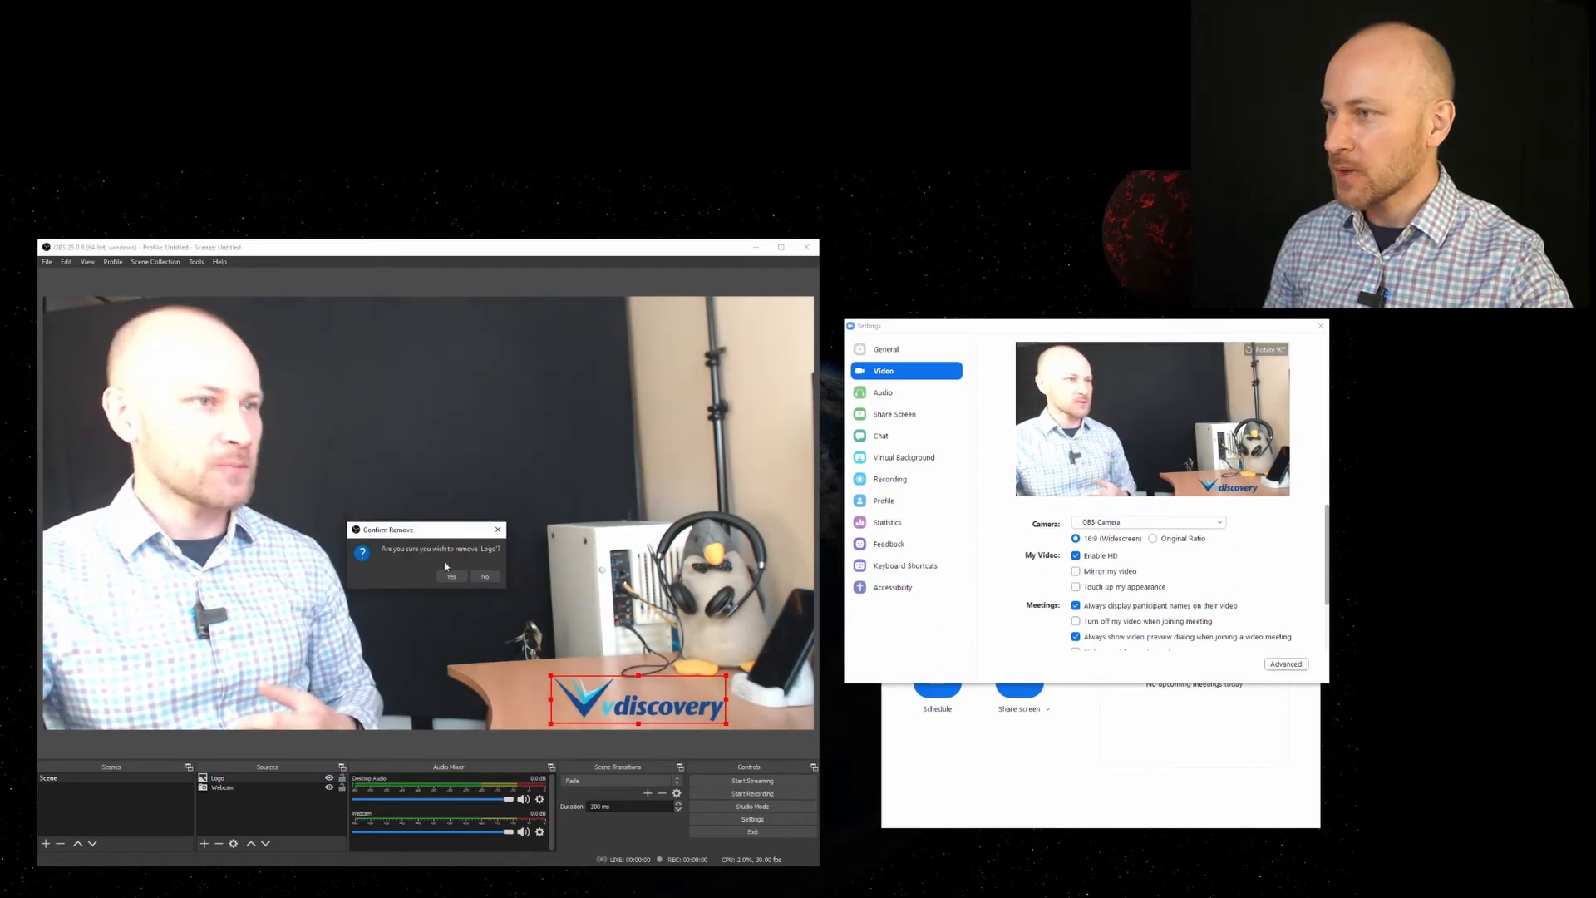
{"action": "left_click", "coordinate": [450, 576]}
Step: Add a looping media source named Animated Logo using the file vdiscovery LOADING GREEN screen.mp4
{"action": "left_click", "coordinate": [204, 843]}
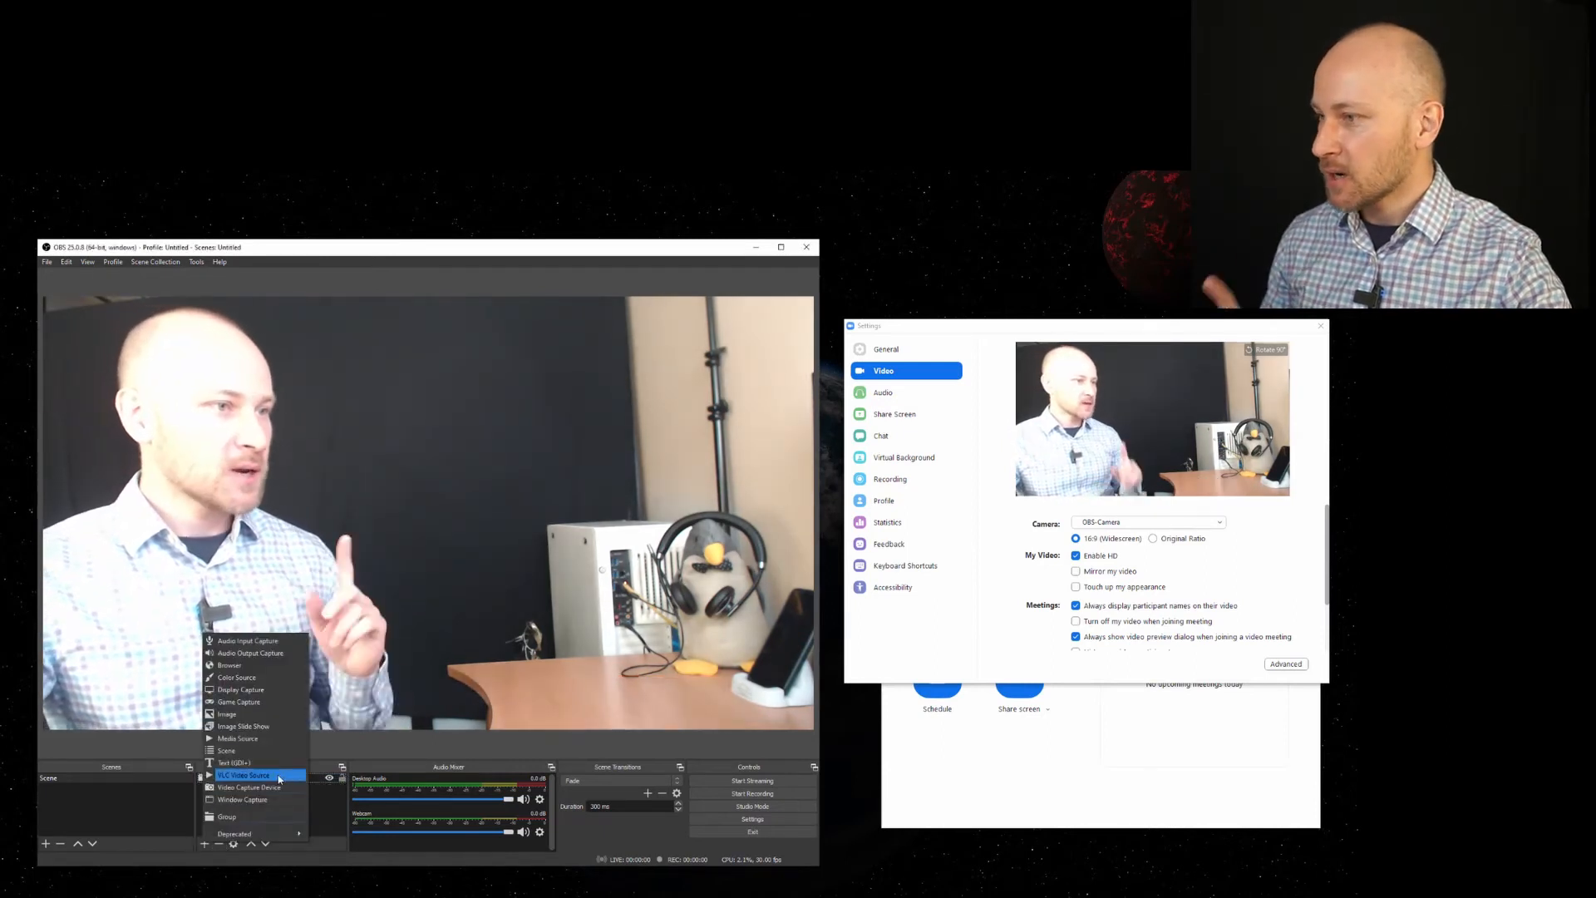
{"action": "left_click", "coordinate": [273, 740]}
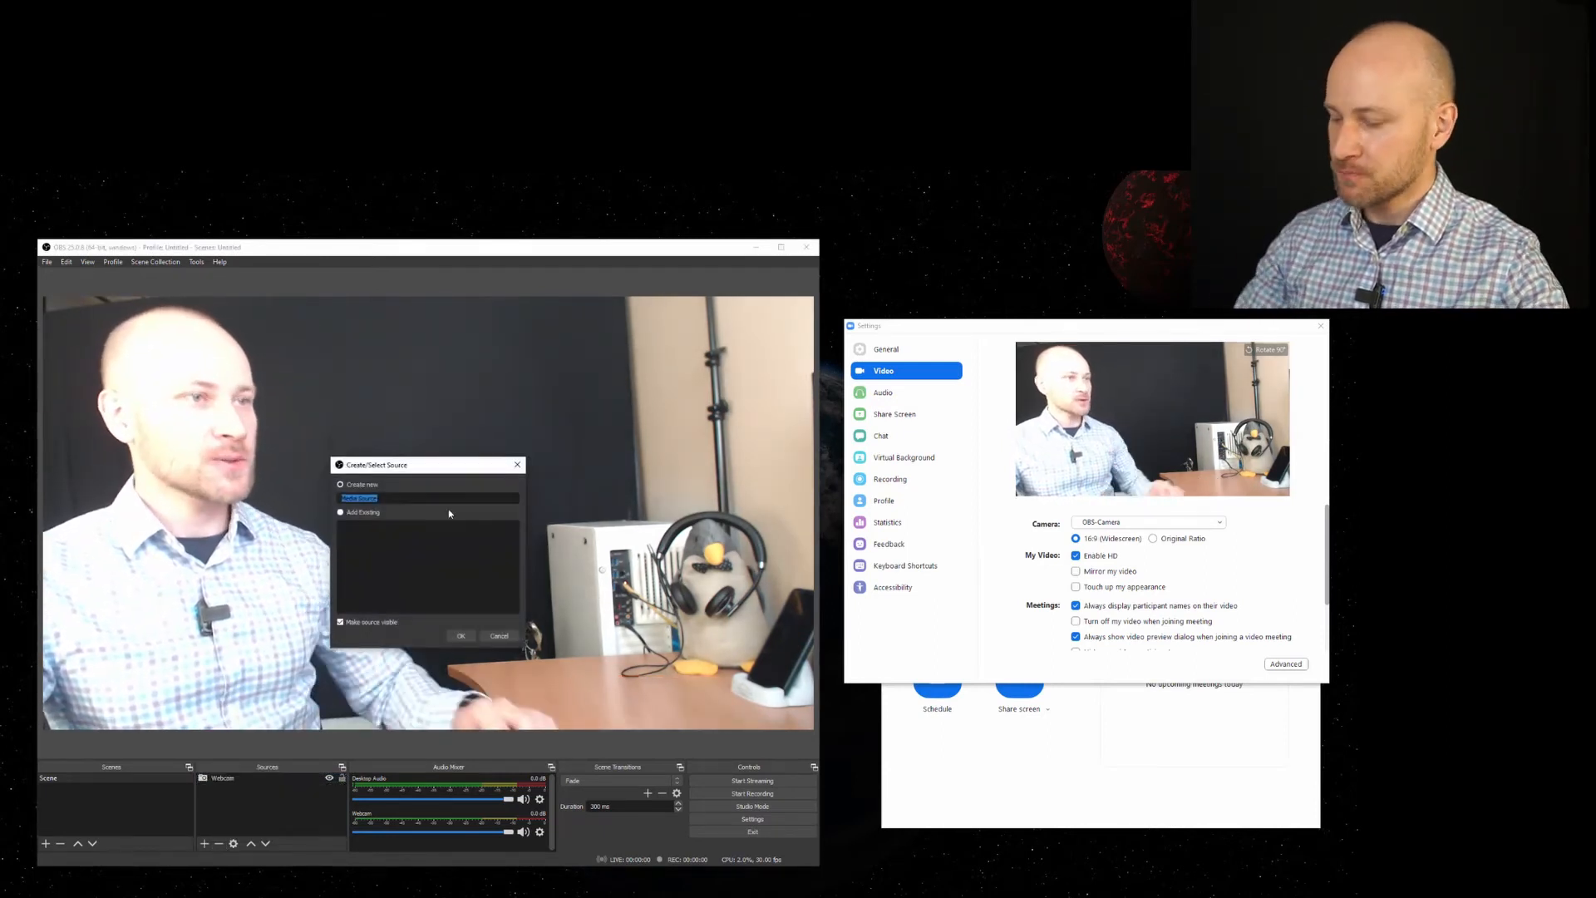
{"action": "type", "text": "Animated Logo"}
{"action": "key", "text": "Return"}
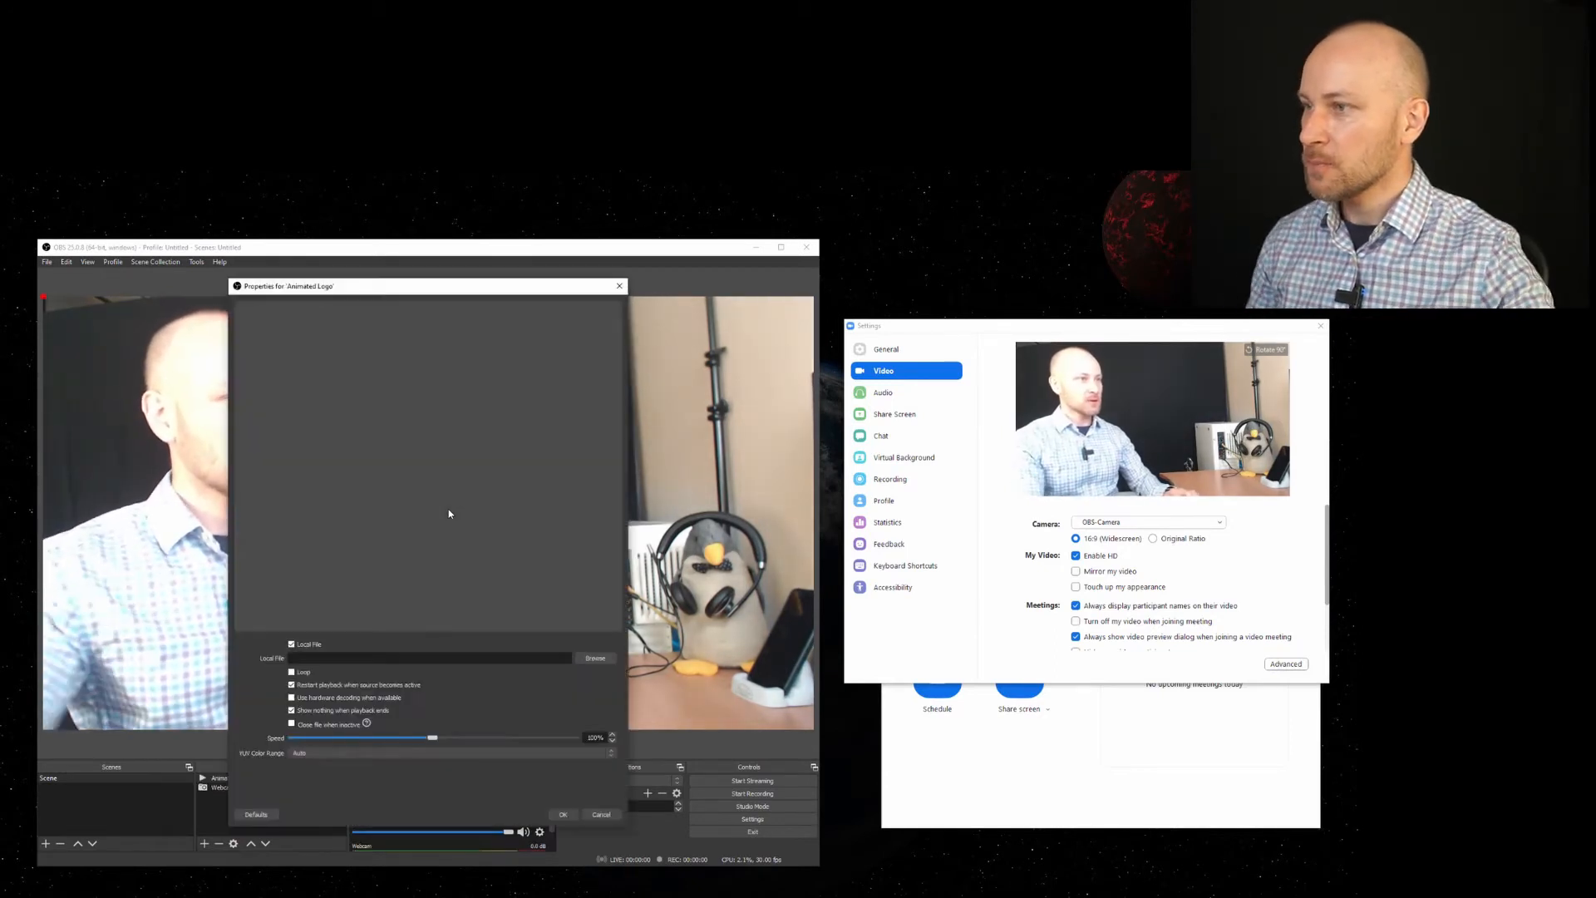
{"action": "left_click", "coordinate": [595, 658]}
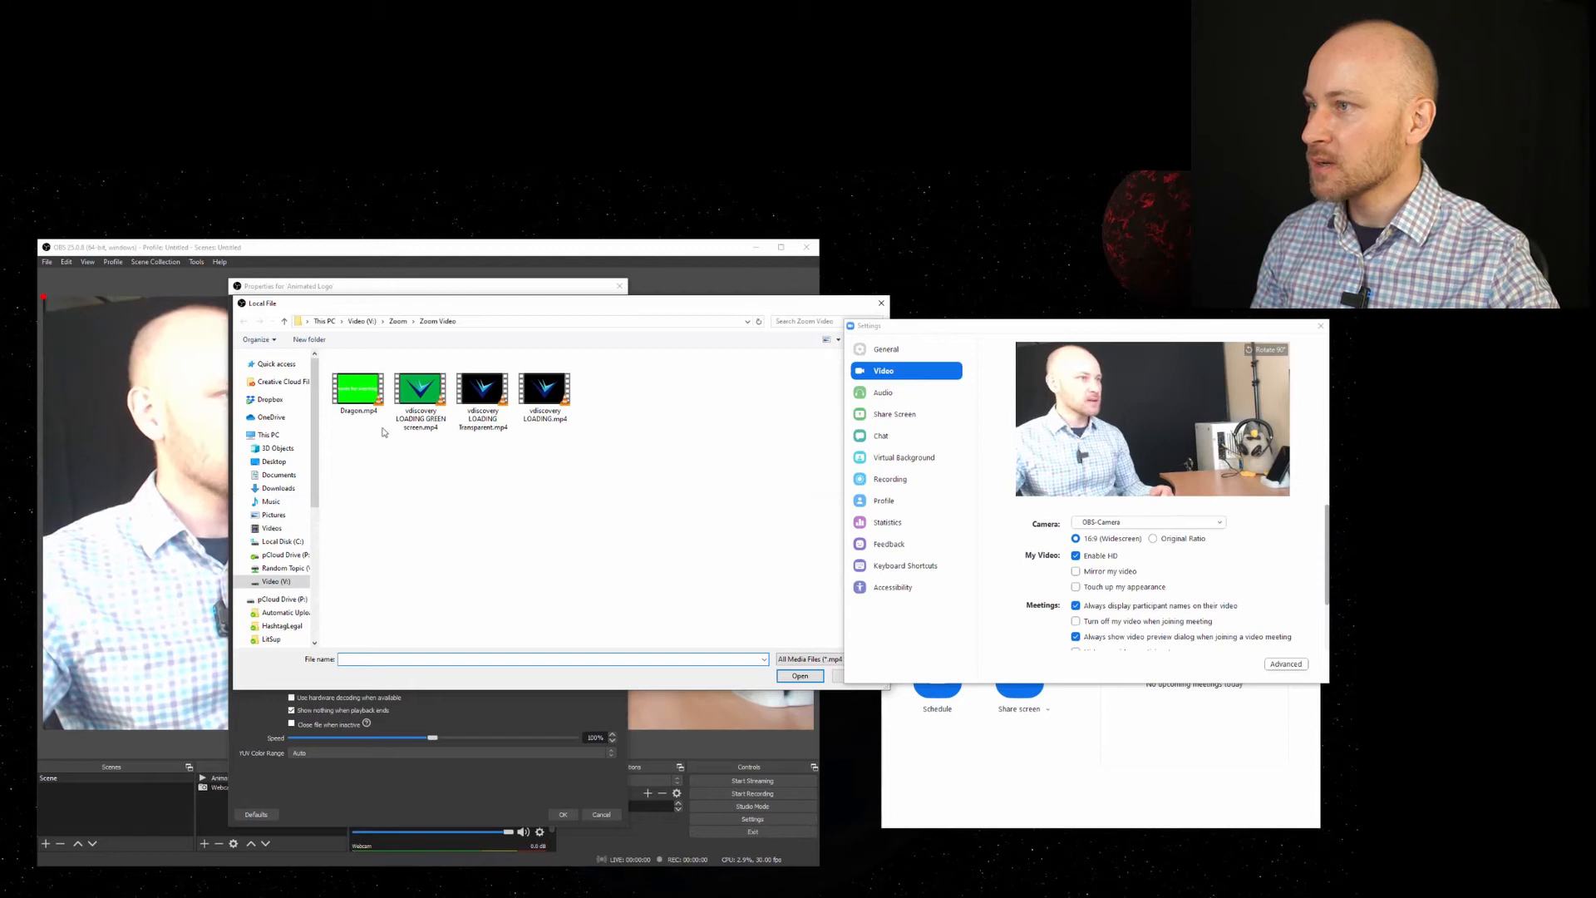
{"action": "double_click", "coordinate": [430, 397]}
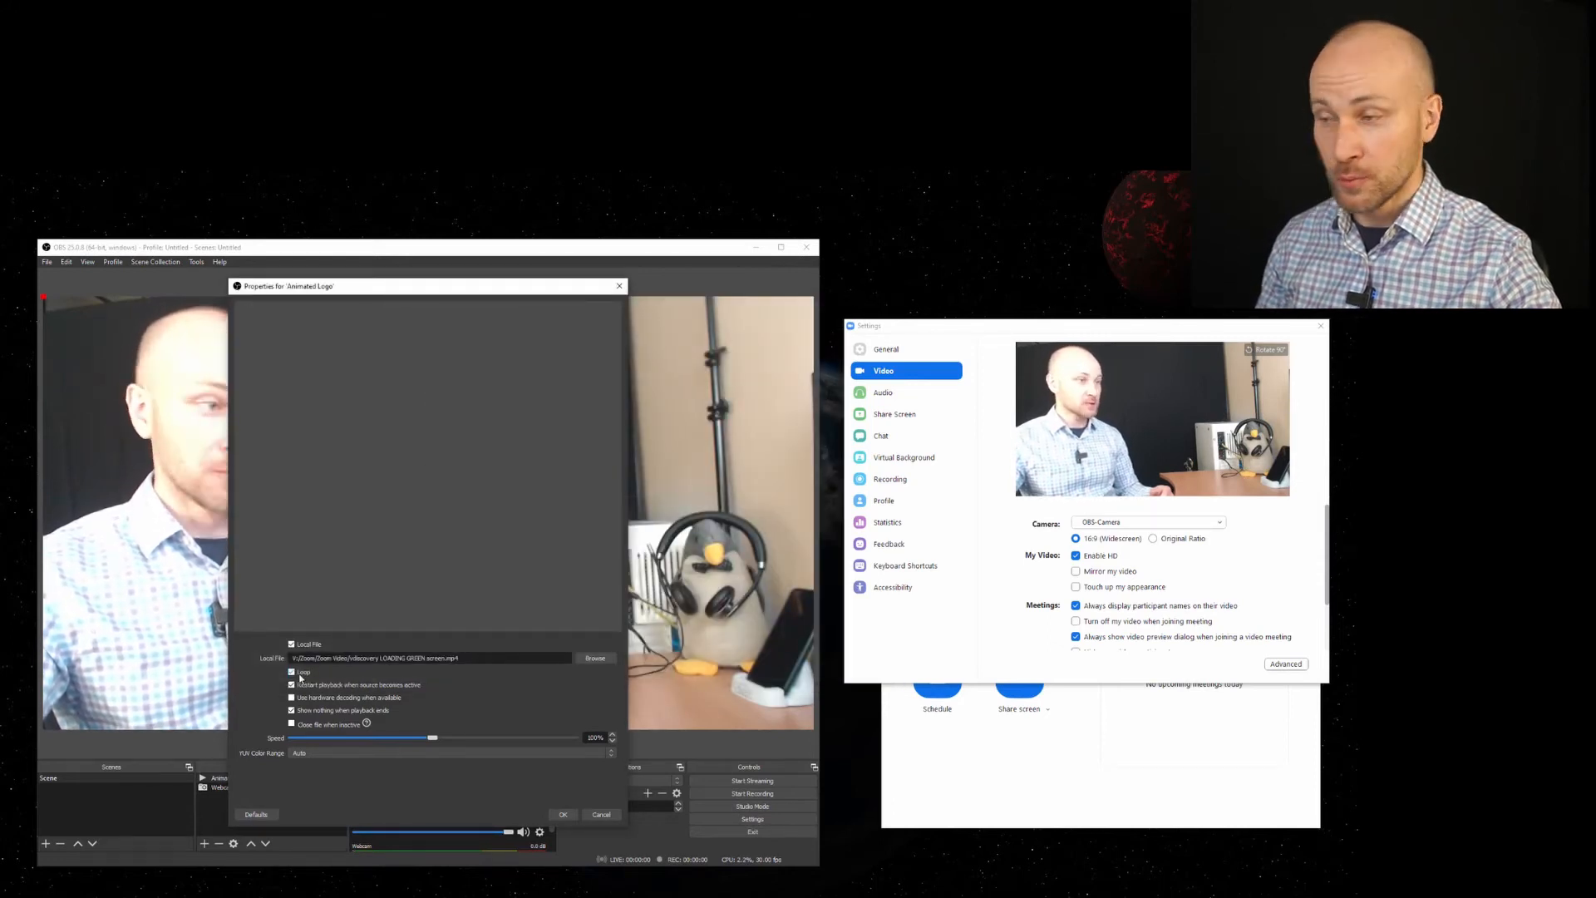
{"action": "left_click", "coordinate": [565, 815]}
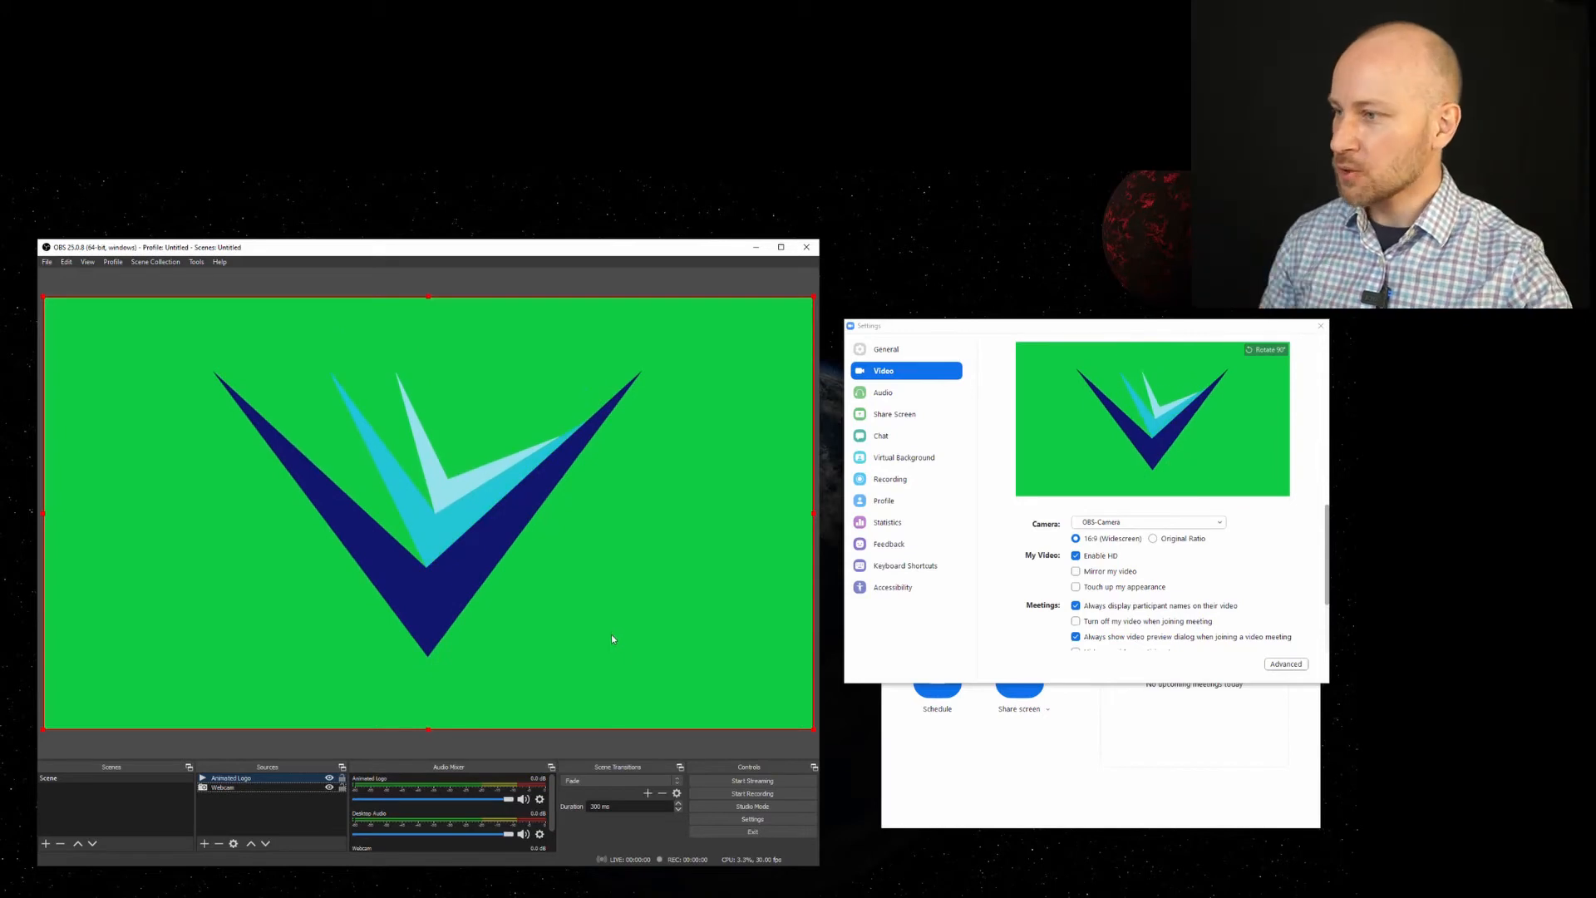
Step: Add a Chroma Key effect filter with the green key colour to the Animated Logo source
{"action": "right_click", "coordinate": [262, 783]}
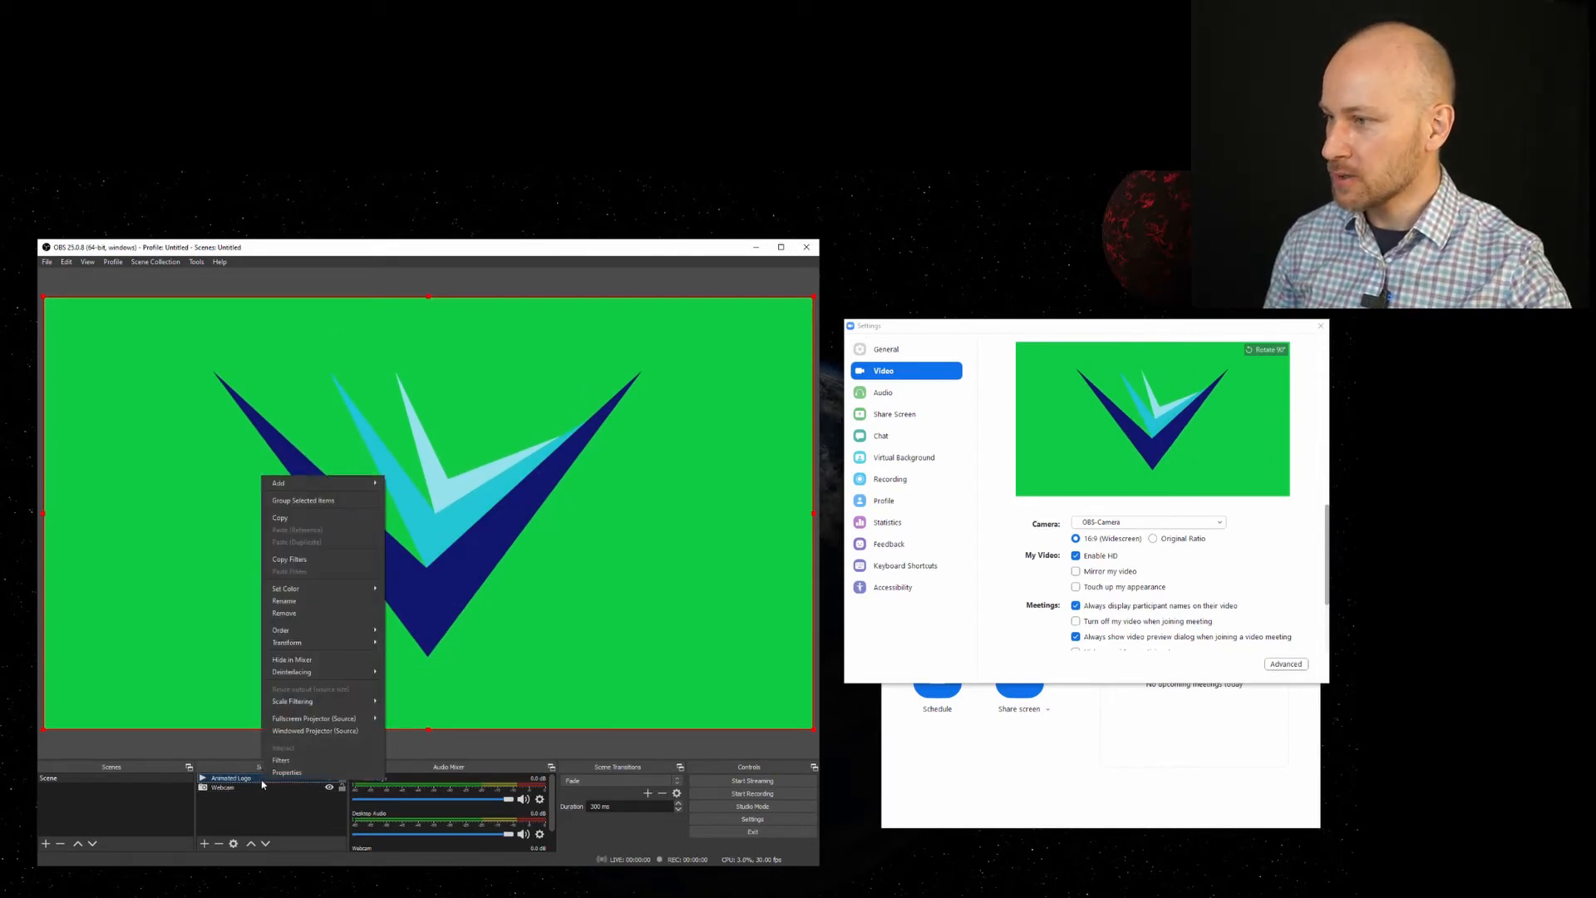
{"action": "left_click", "coordinate": [281, 761]}
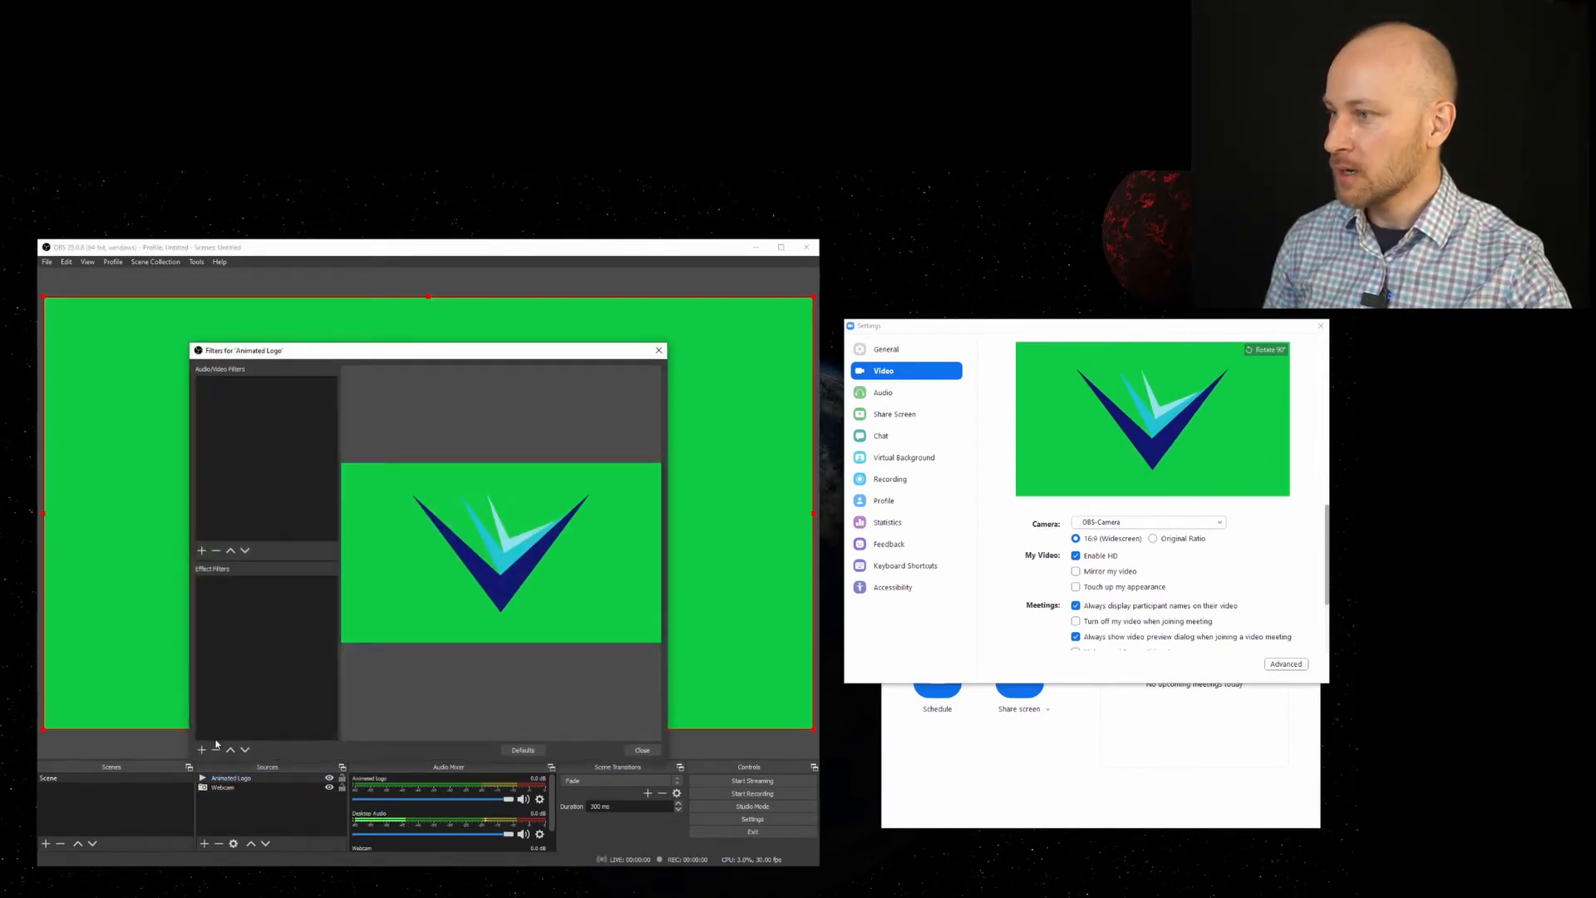
{"action": "left_click", "coordinate": [201, 750]}
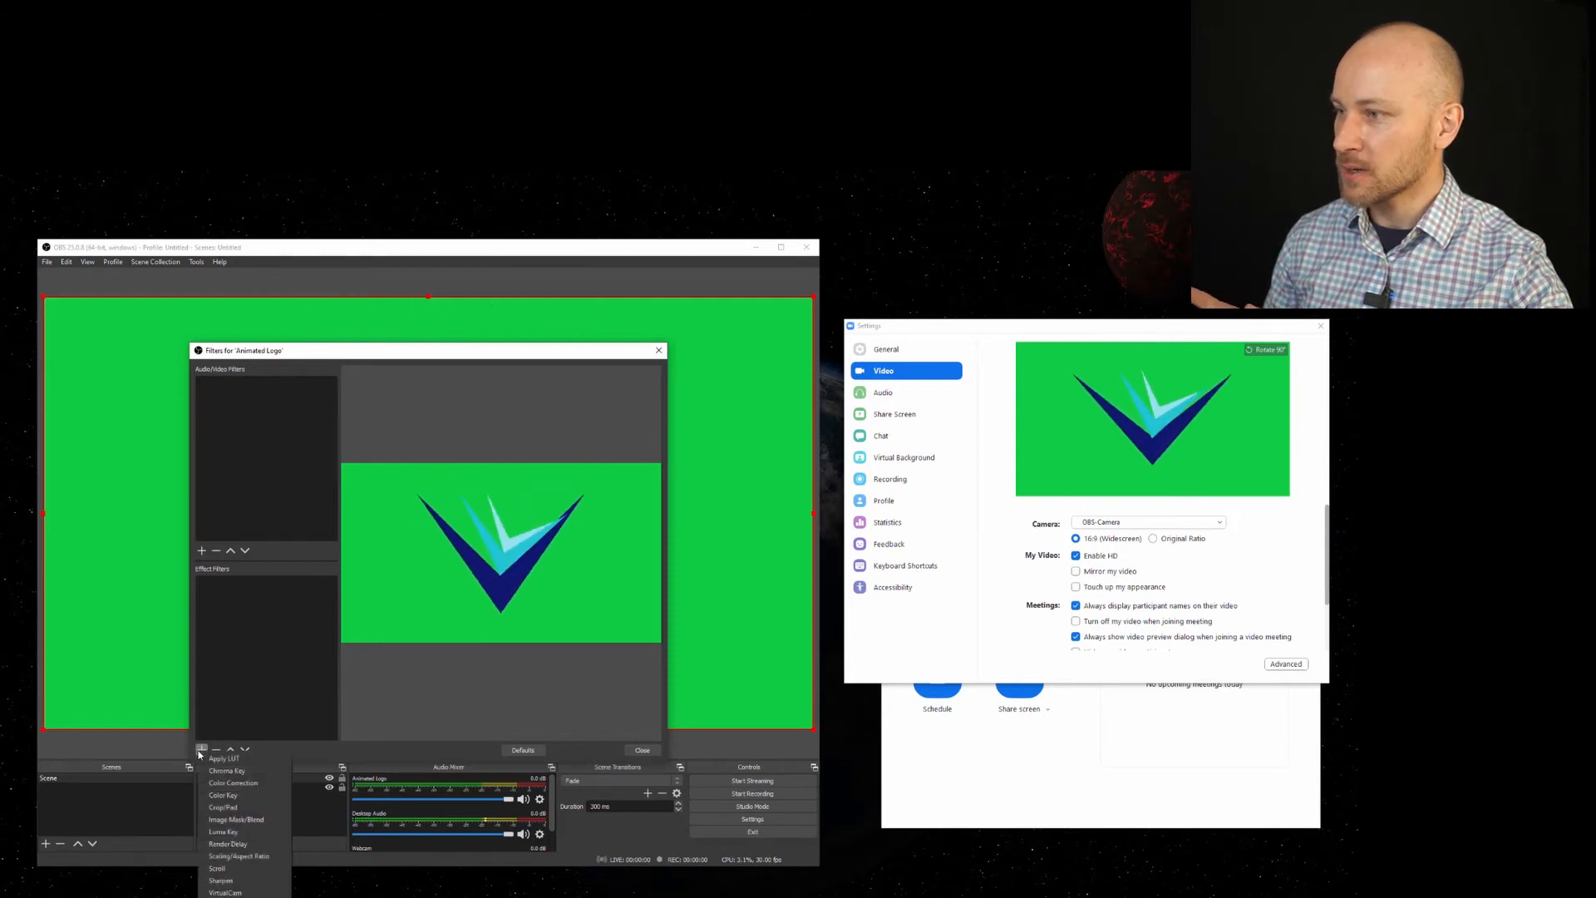
{"action": "left_click", "coordinate": [241, 773]}
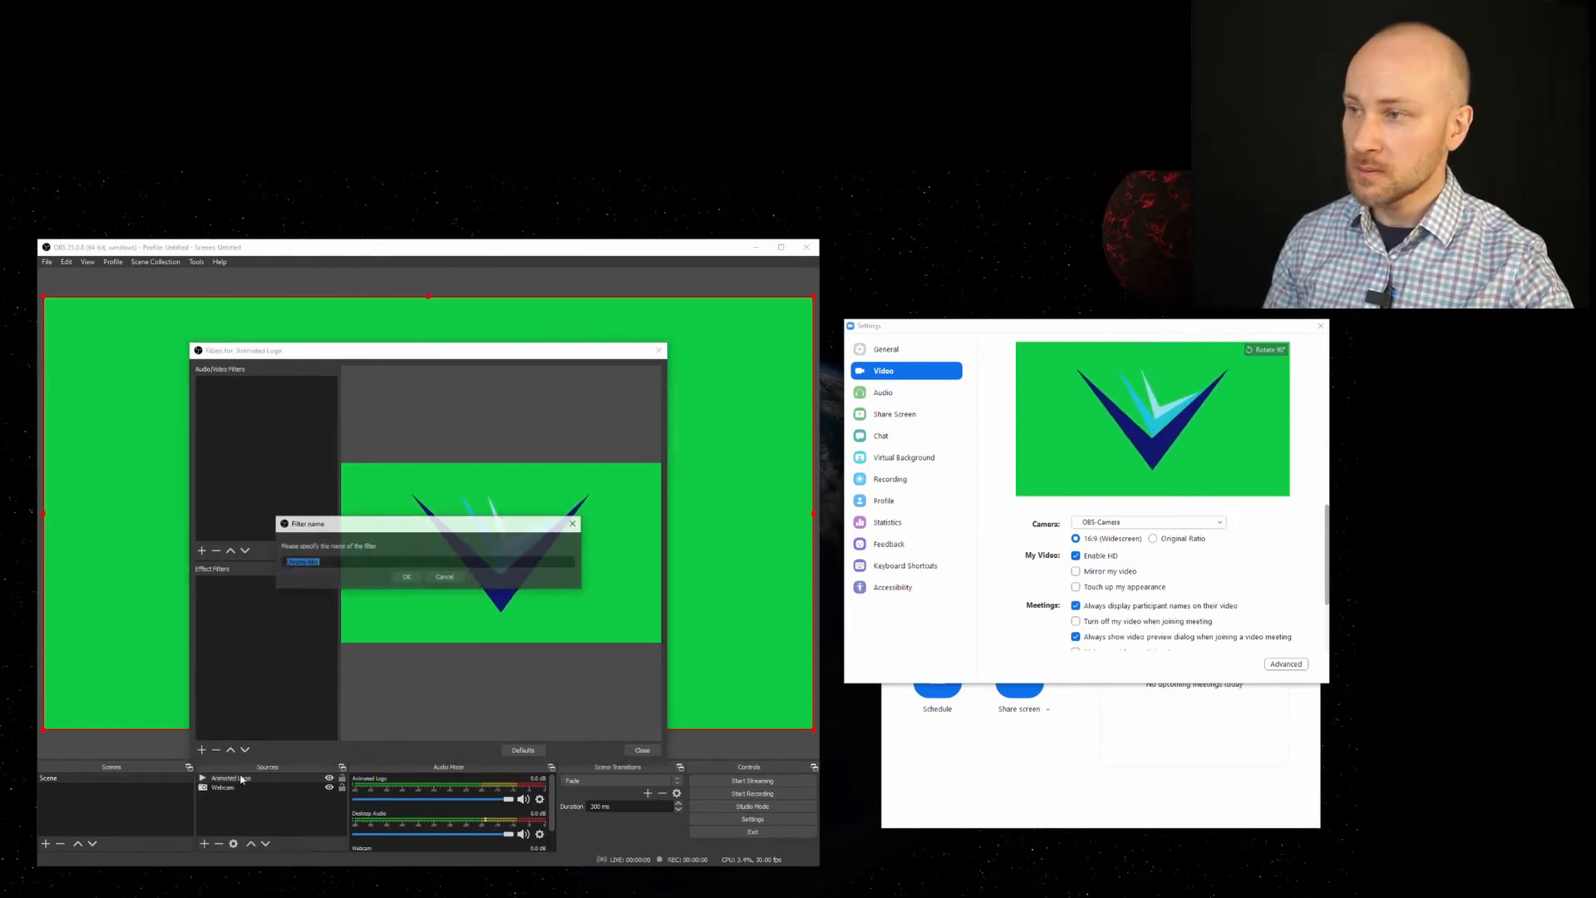
{"action": "left_click", "coordinate": [397, 579]}
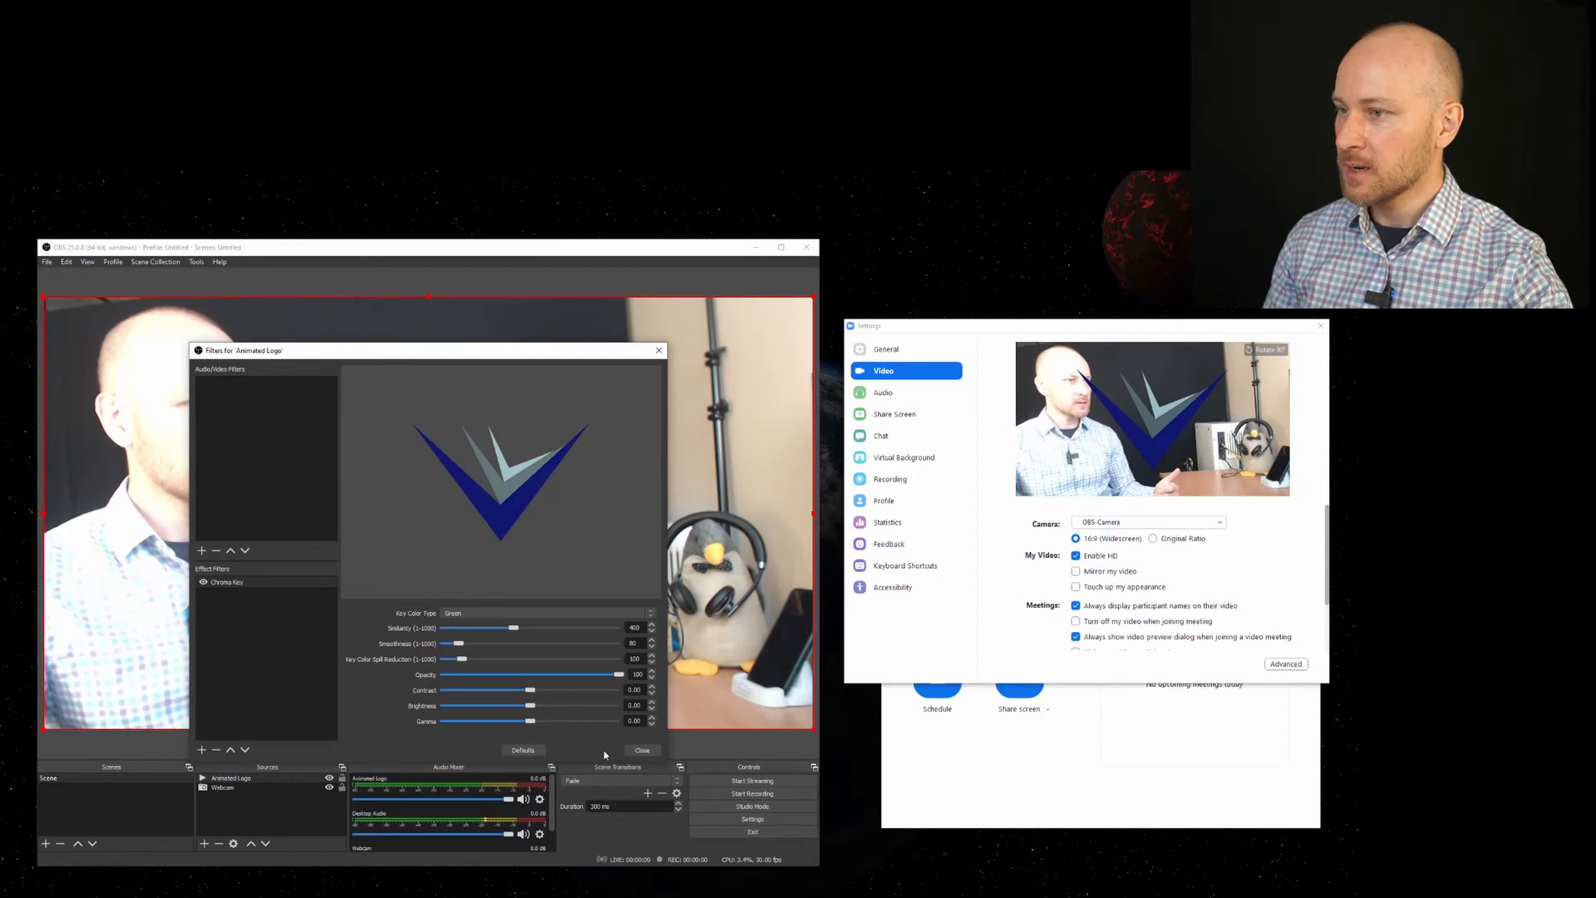
{"action": "left_click", "coordinate": [640, 750]}
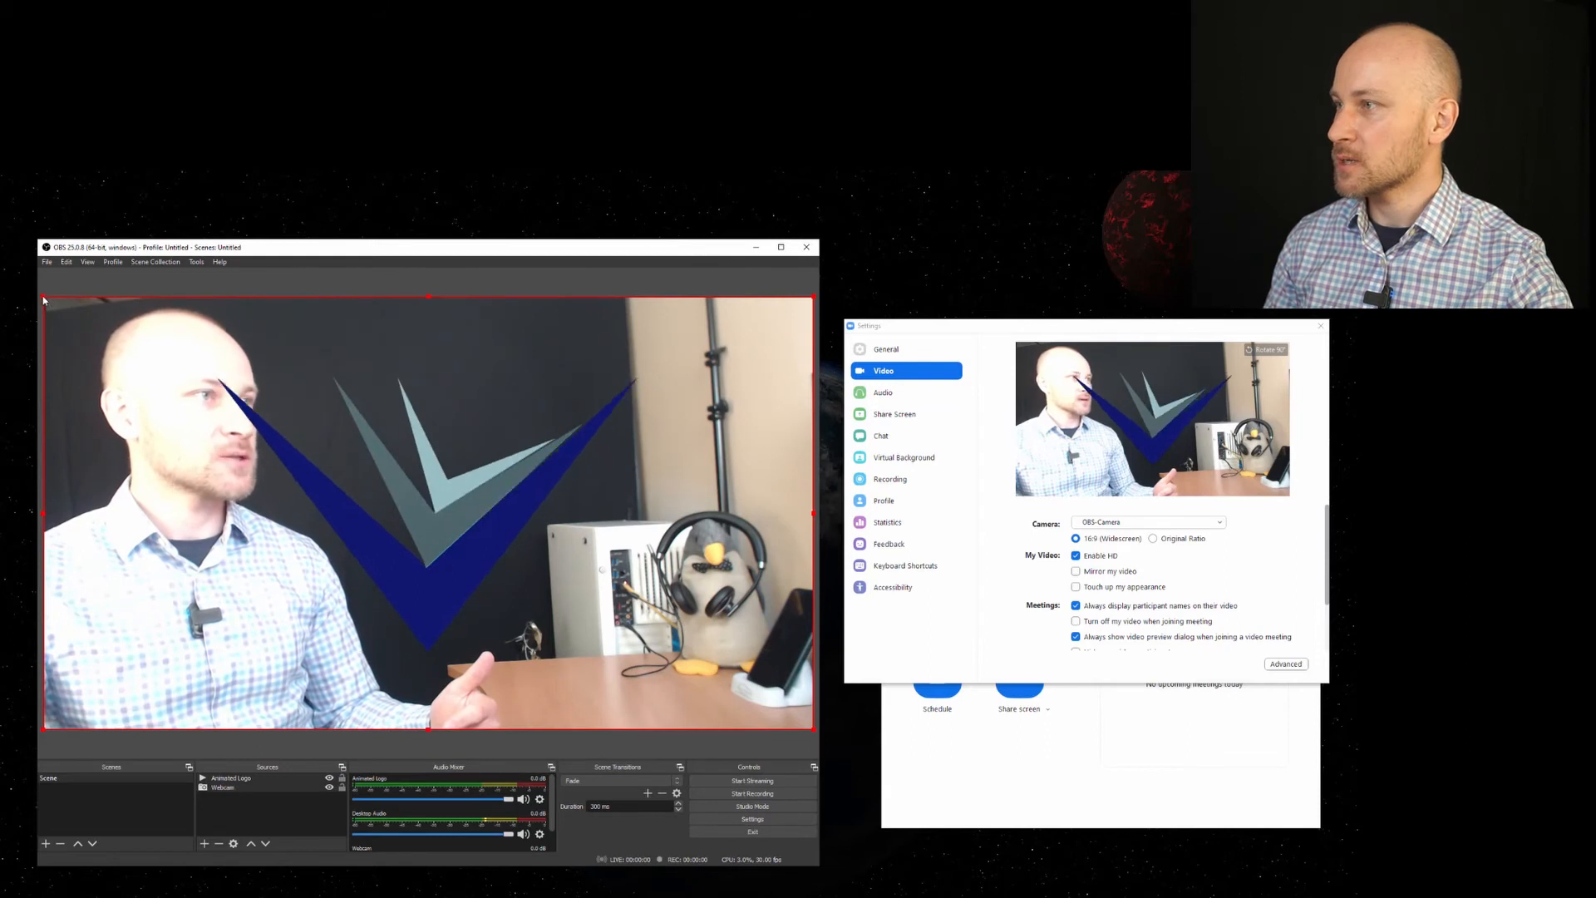
Step: Shrink the Animated Logo to about three quarters of the canvas width and move it to the upper middle
{"action": "left_click_drag", "start_coordinate": [43, 297], "coordinate": [241, 408]}
{"action": "mouse_move", "coordinate": [493, 532]}
{"action": "left_mouse_down"}
{"action": "mouse_move", "coordinate": [492, 463]}
{"action": "mouse_move", "coordinate": [497, 527]}
{"action": "left_mouse_up"}
{"action": "left_click_drag", "start_coordinate": [561, 616], "coordinate": [473, 484]}
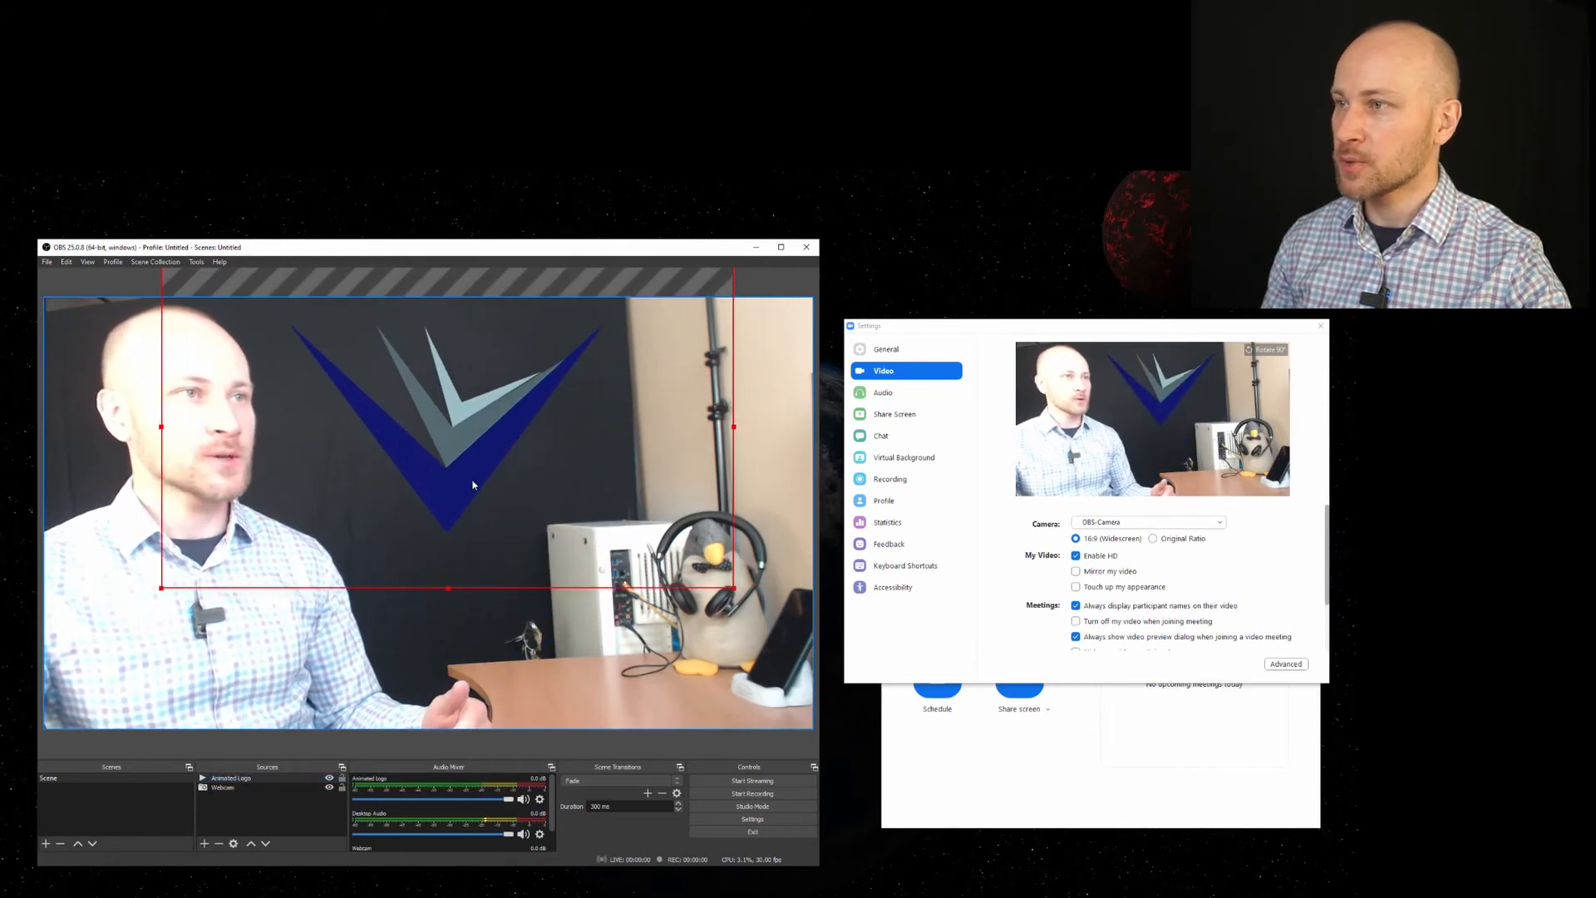
{"action": "left_click", "coordinate": [1145, 329]}
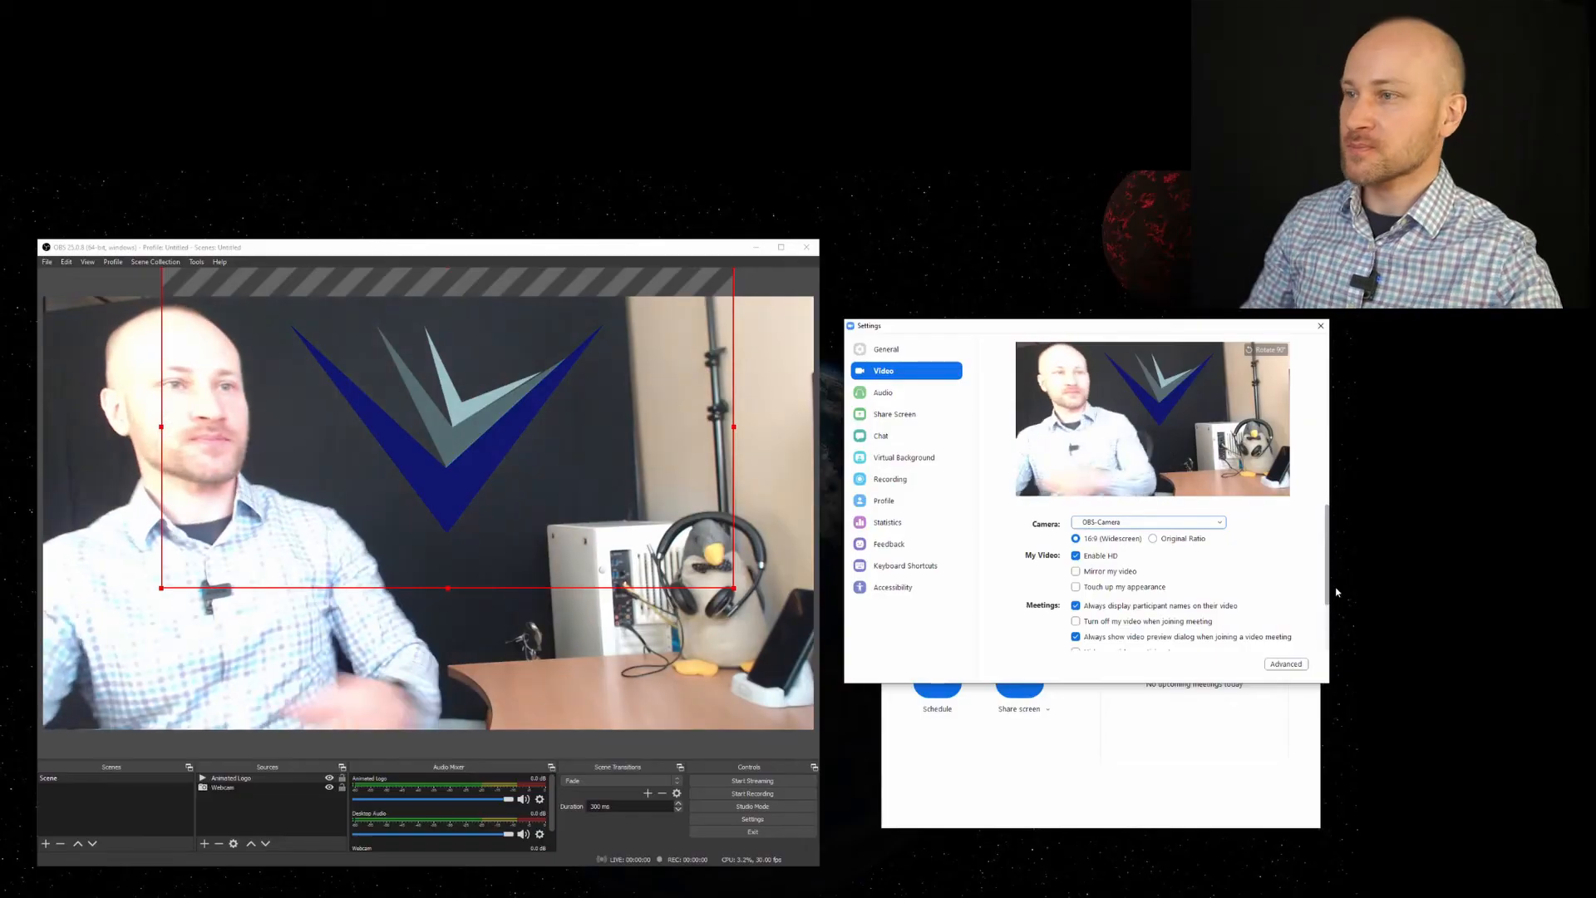
Step: Remove the Animated Logo source and add a media source named Dragons that uses the file Dragon.mp4
{"action": "left_click", "coordinate": [247, 779]}
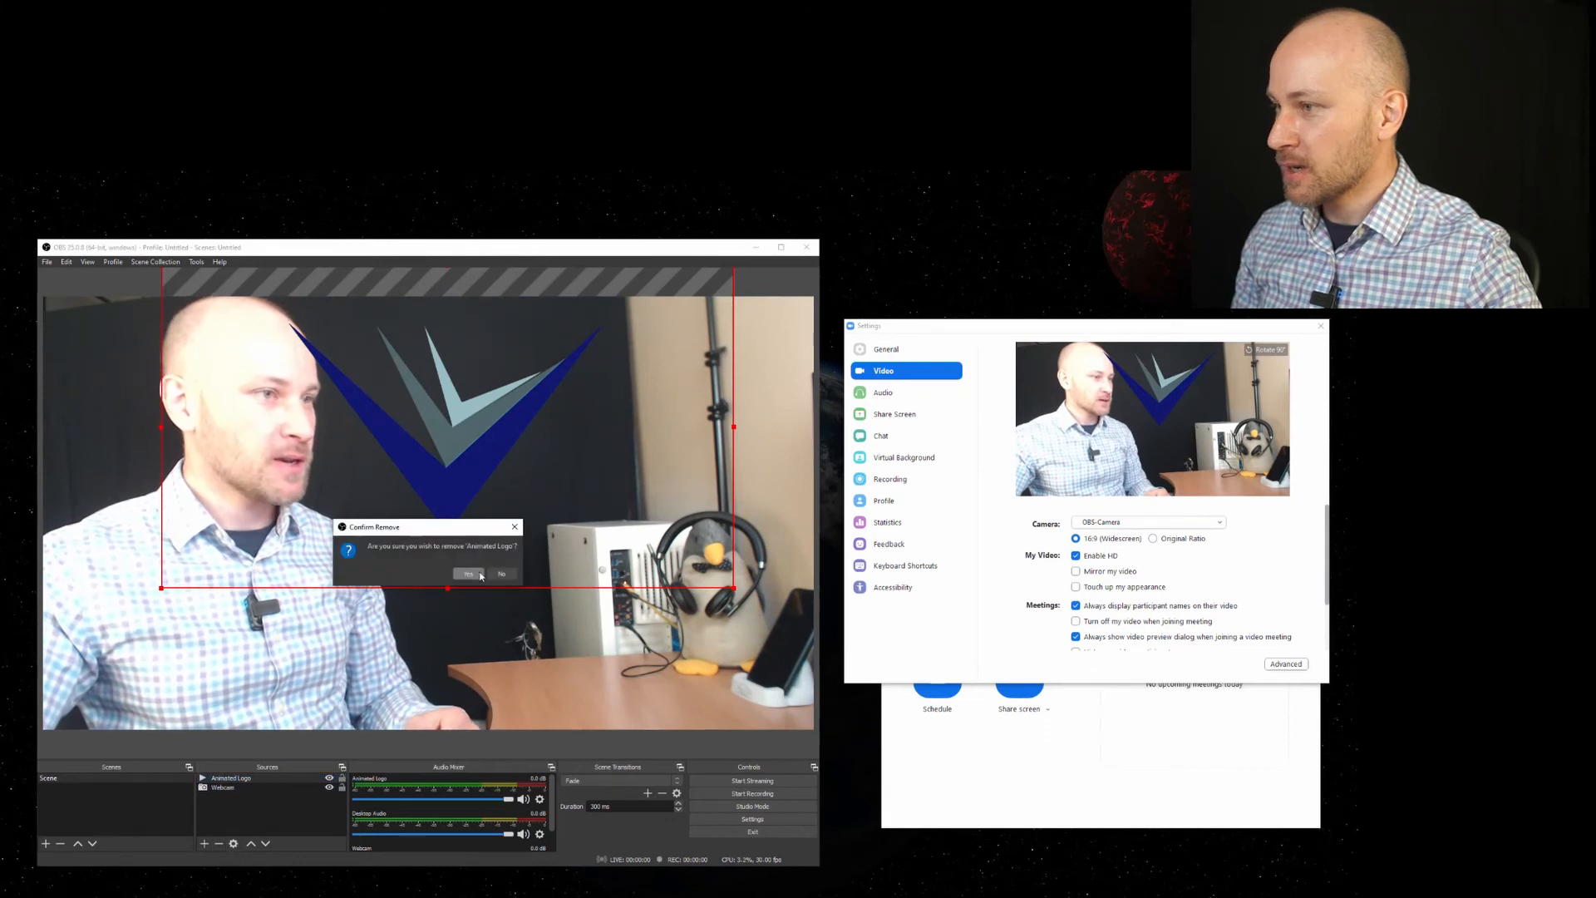
{"action": "left_click", "coordinate": [468, 573]}
{"action": "left_click", "coordinate": [205, 844]}
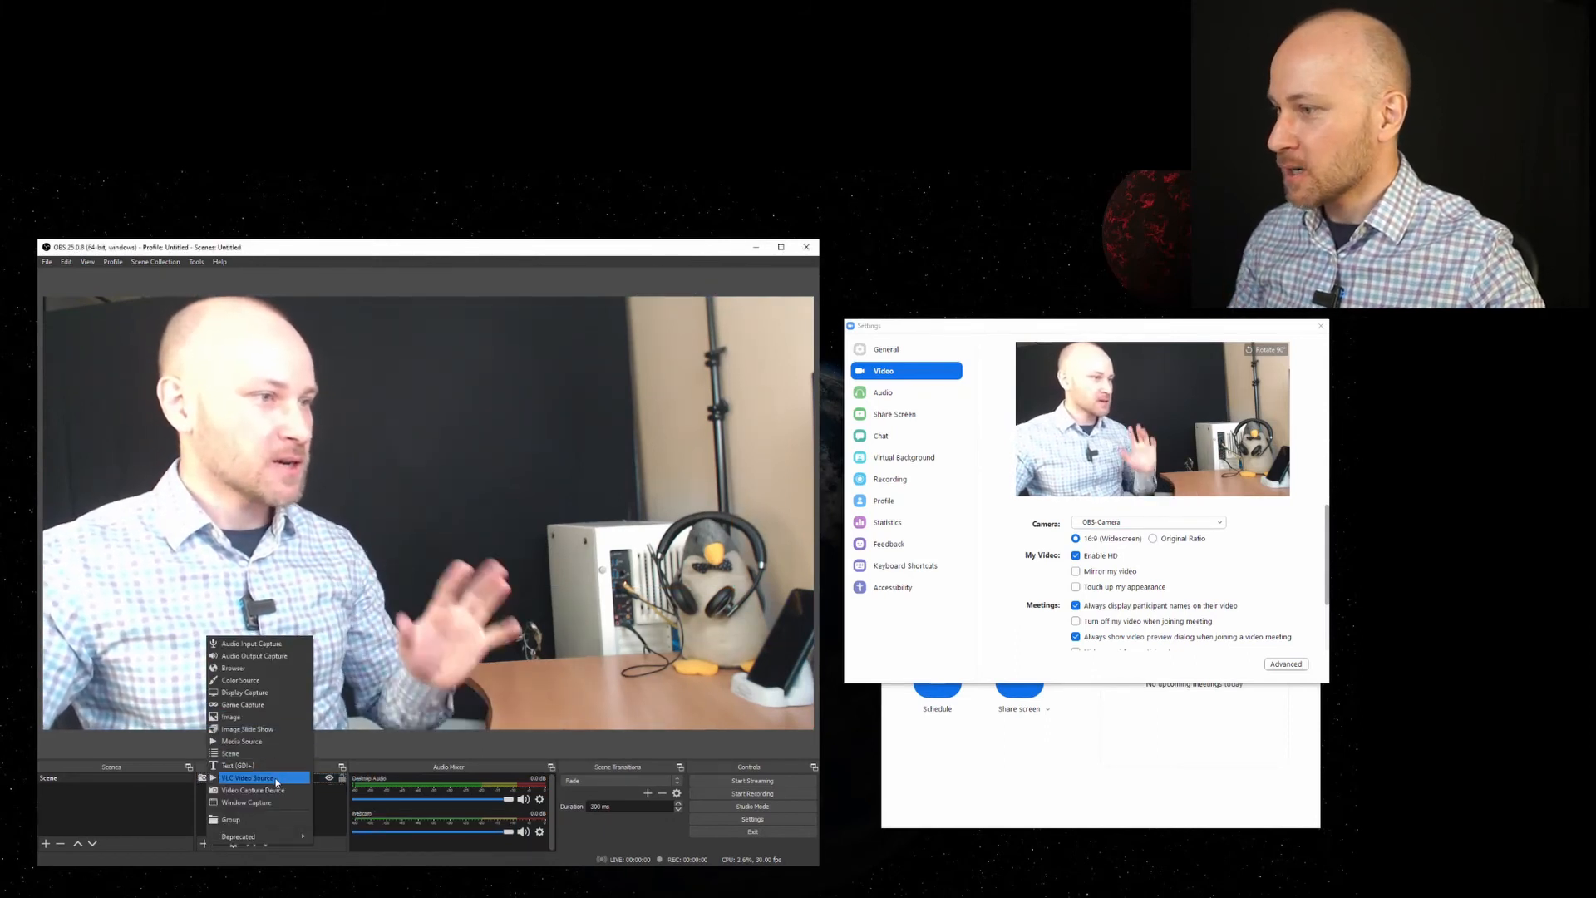
{"action": "left_click", "coordinate": [242, 741]}
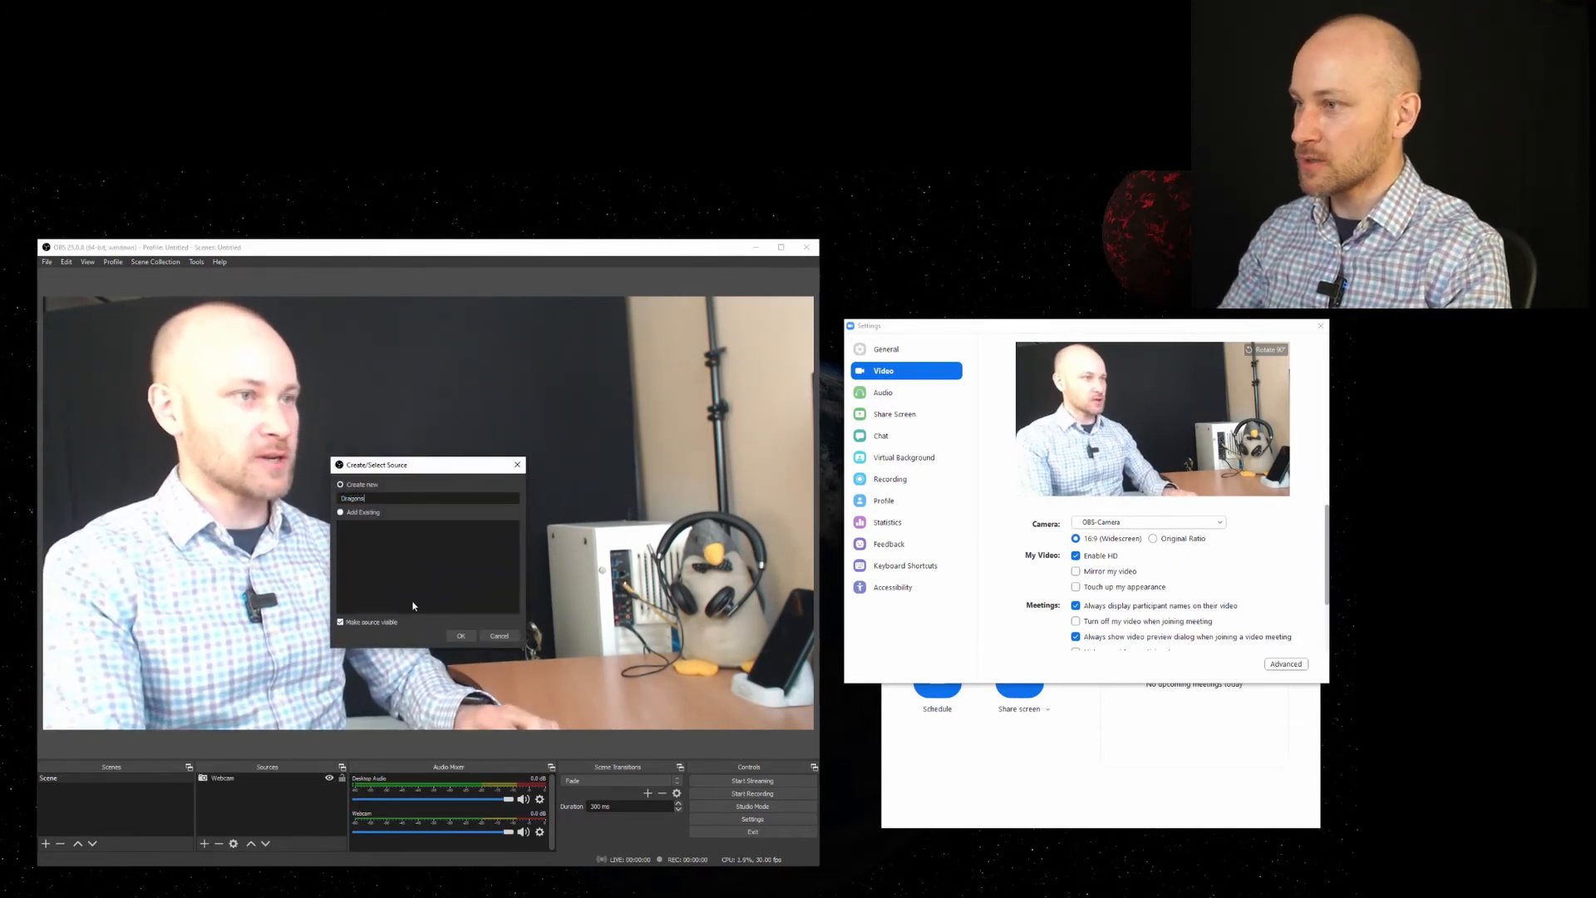
{"action": "key", "text": "Return"}
{"action": "left_click", "coordinate": [595, 658]}
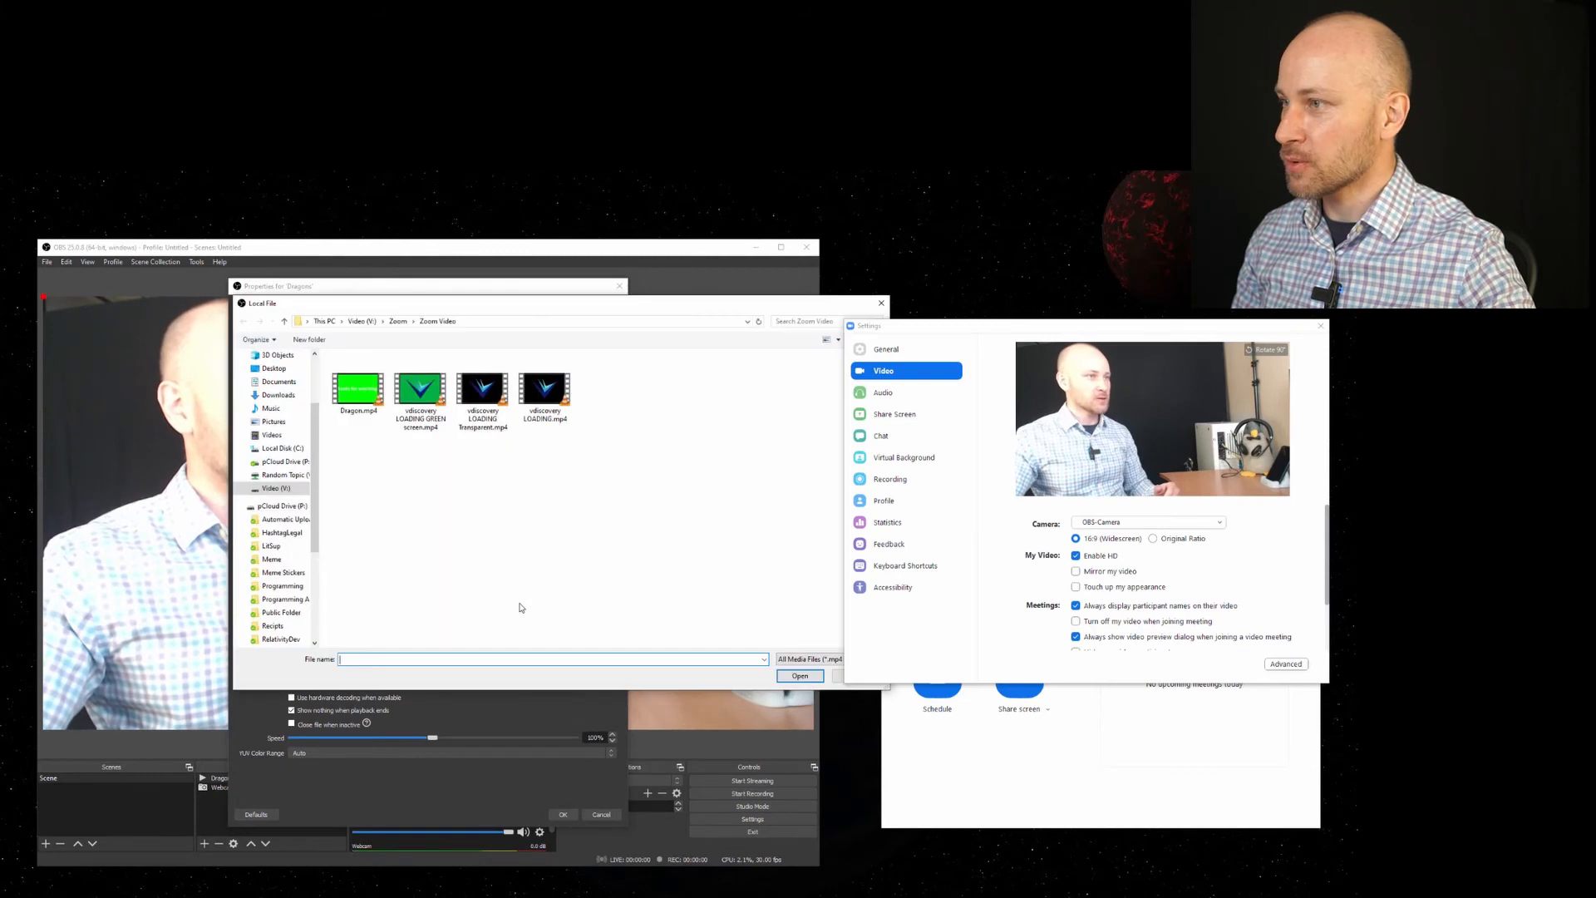
{"action": "double_click", "coordinate": [360, 404]}
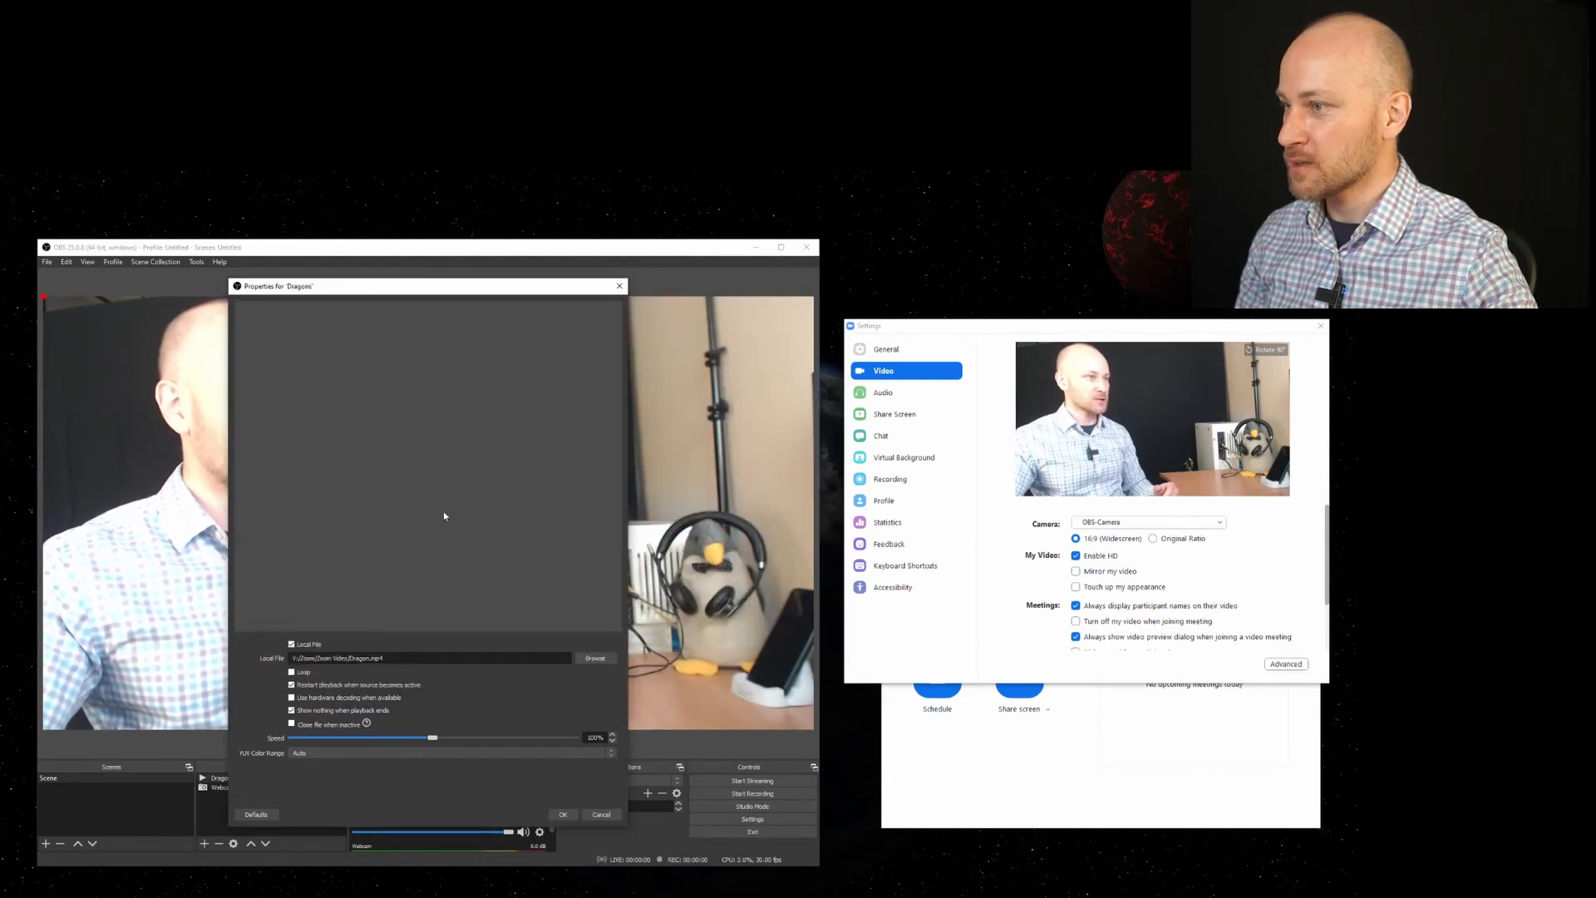
{"action": "left_click", "coordinate": [563, 814]}
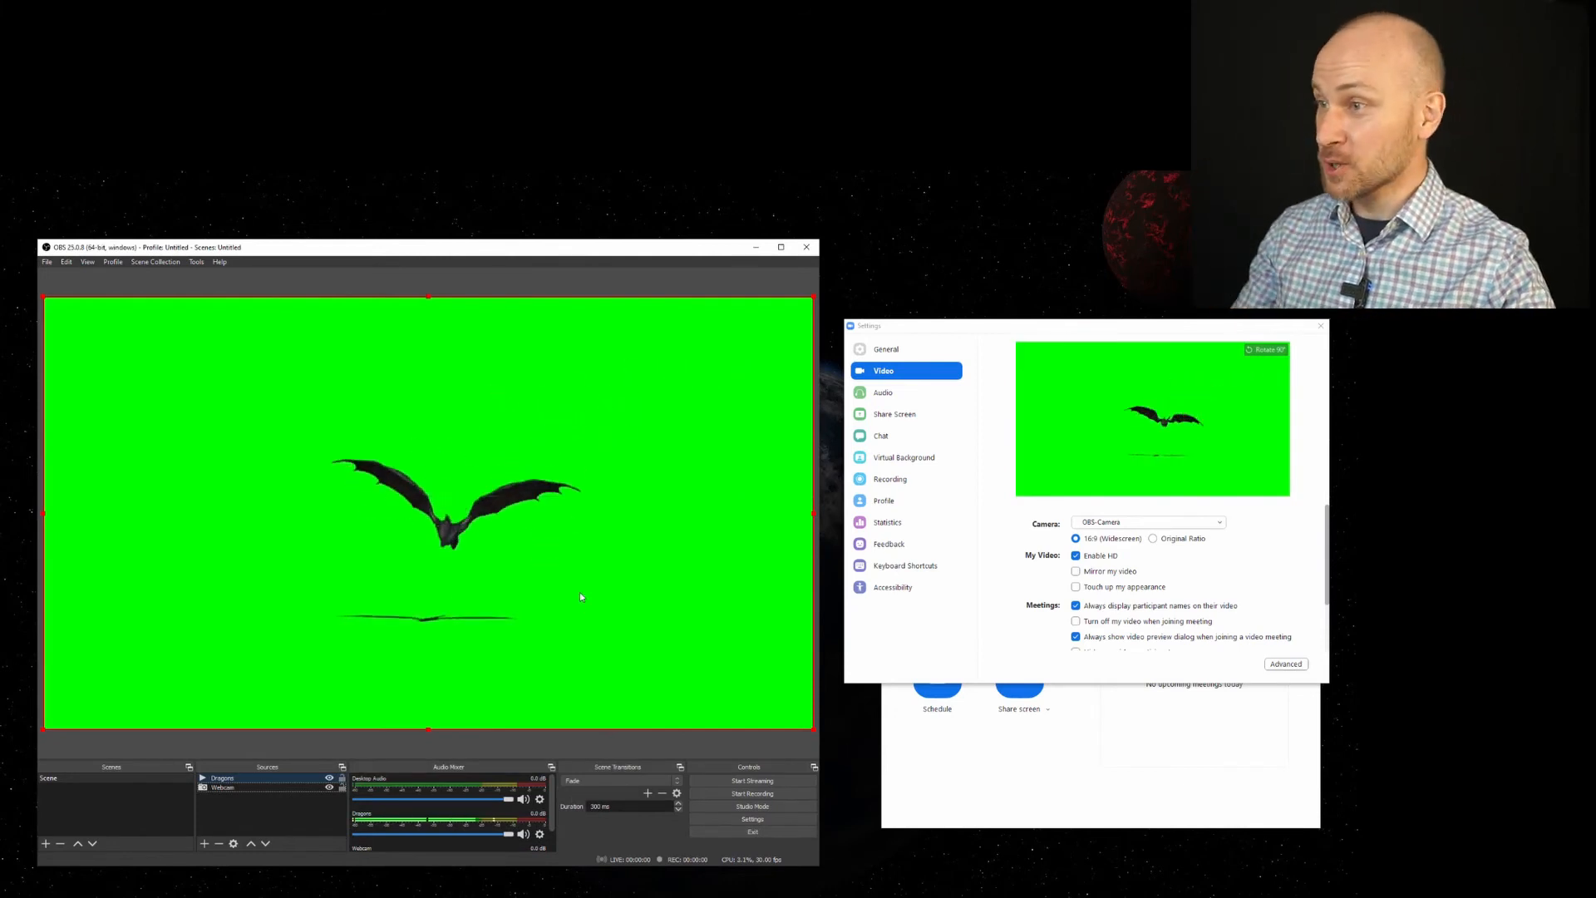
Step: Add a Chroma Key effect filter with the green key colour to the Dragons source
{"action": "right_click", "coordinate": [280, 777]}
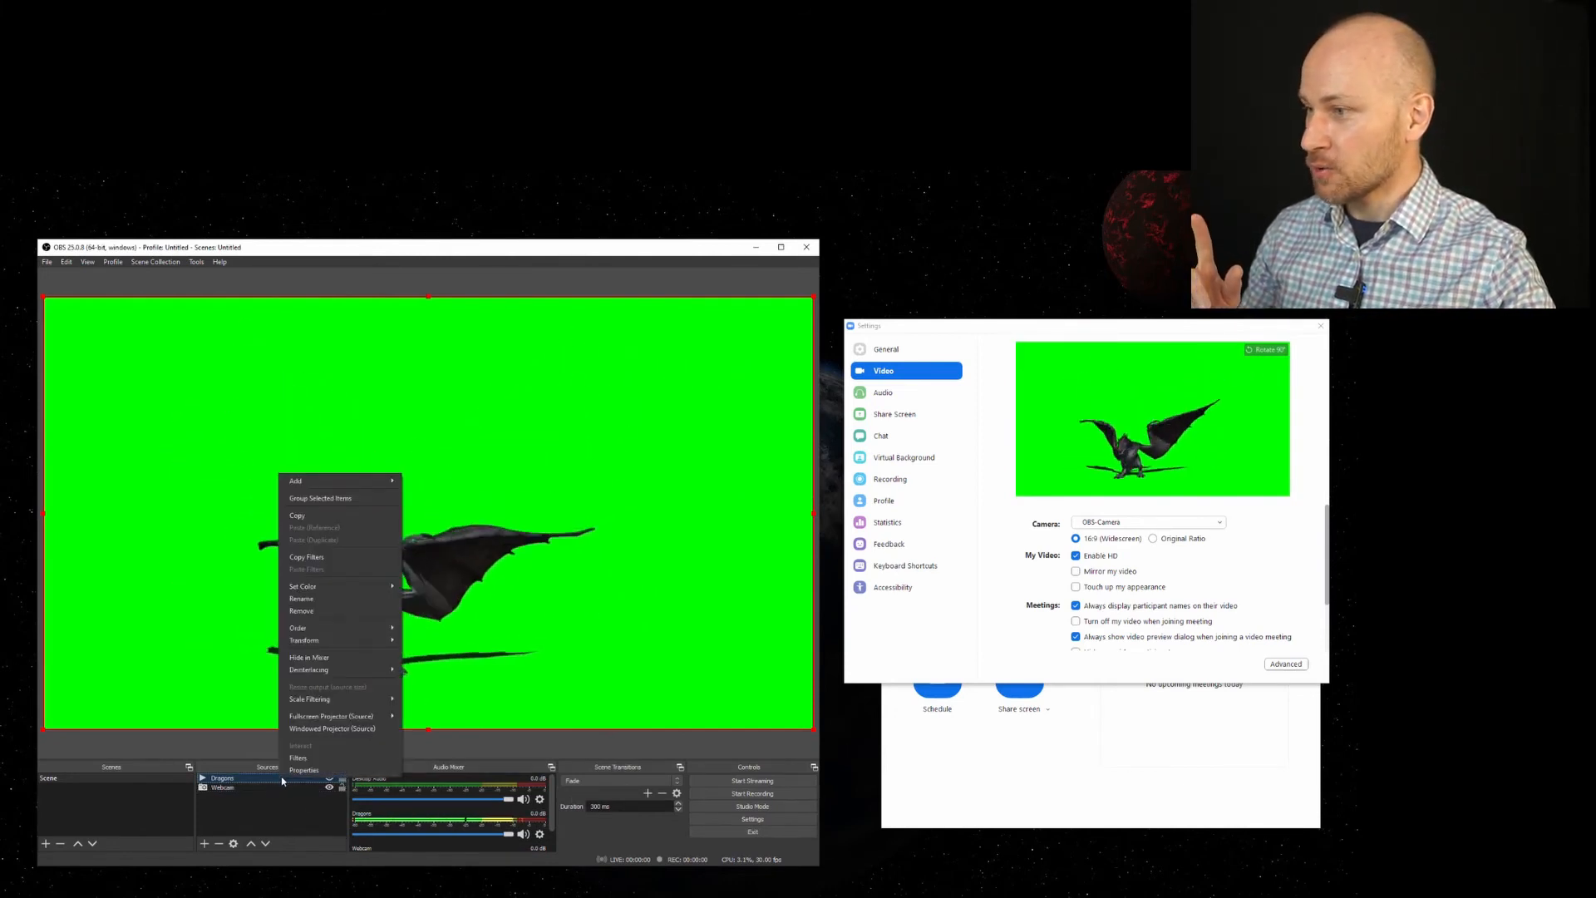
{"action": "left_click", "coordinate": [299, 758]}
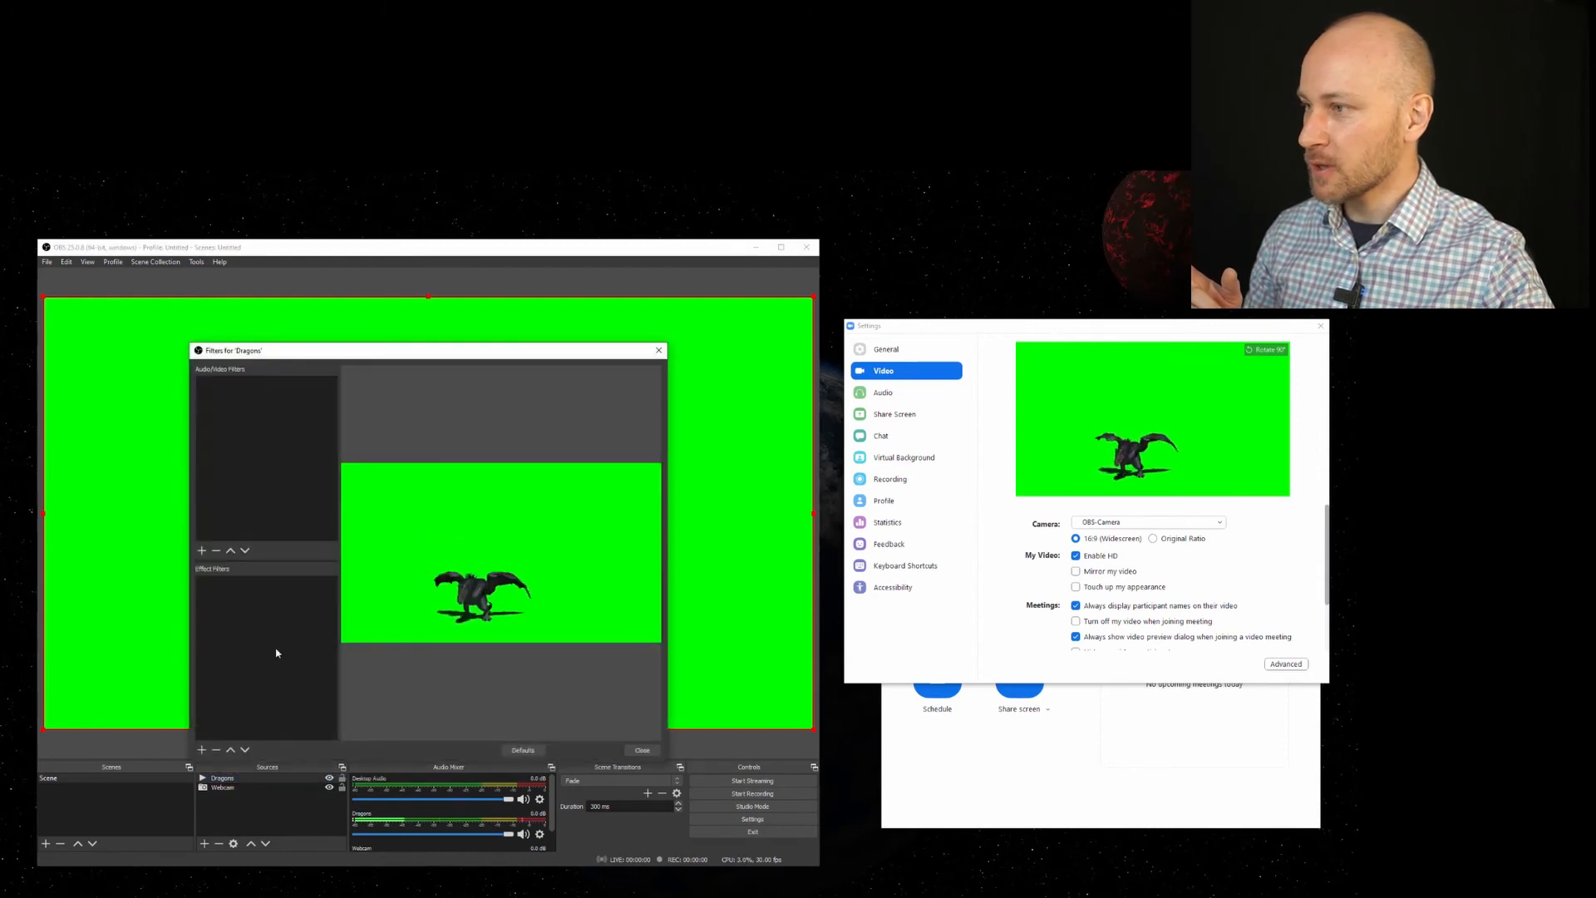
{"action": "left_click", "coordinate": [201, 751]}
{"action": "left_click", "coordinate": [259, 778]}
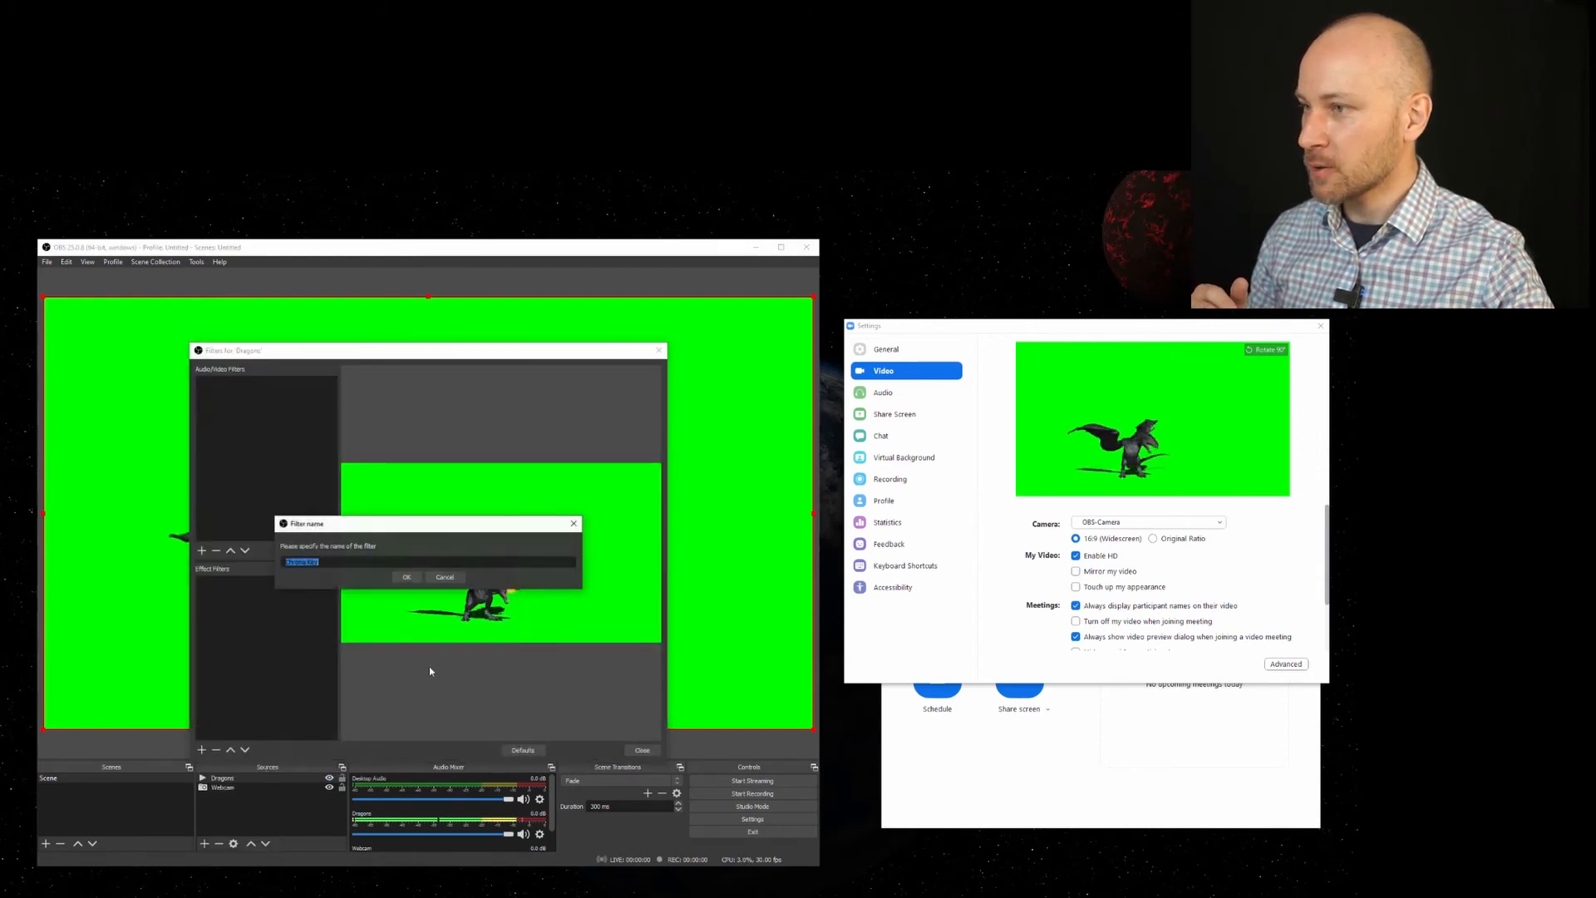
{"action": "left_click", "coordinate": [408, 577]}
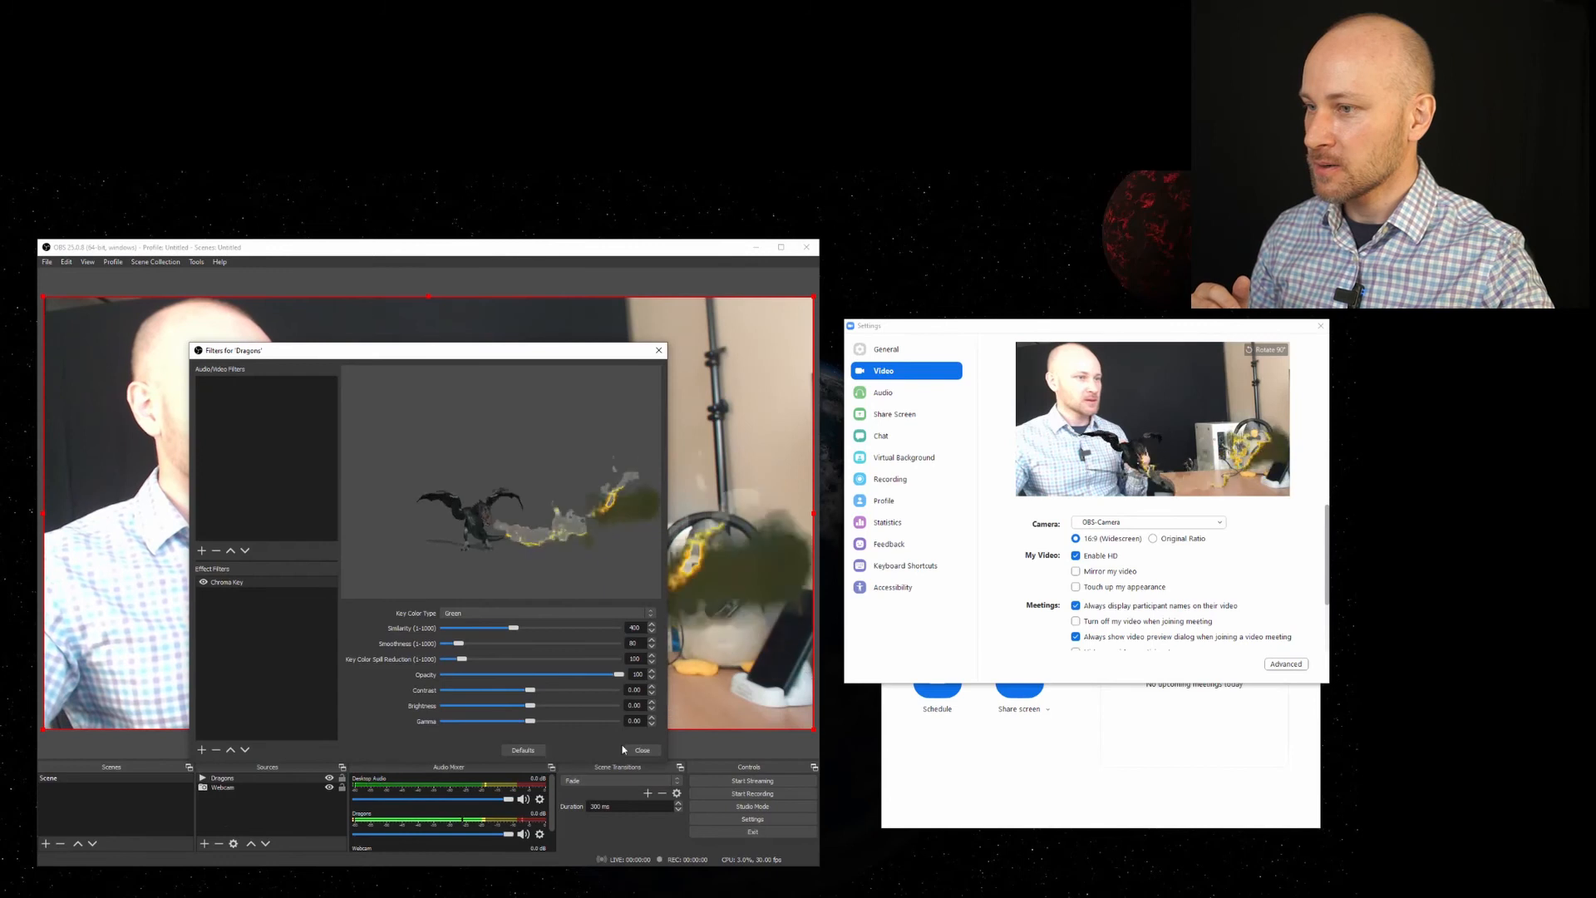
{"action": "left_click", "coordinate": [642, 750]}
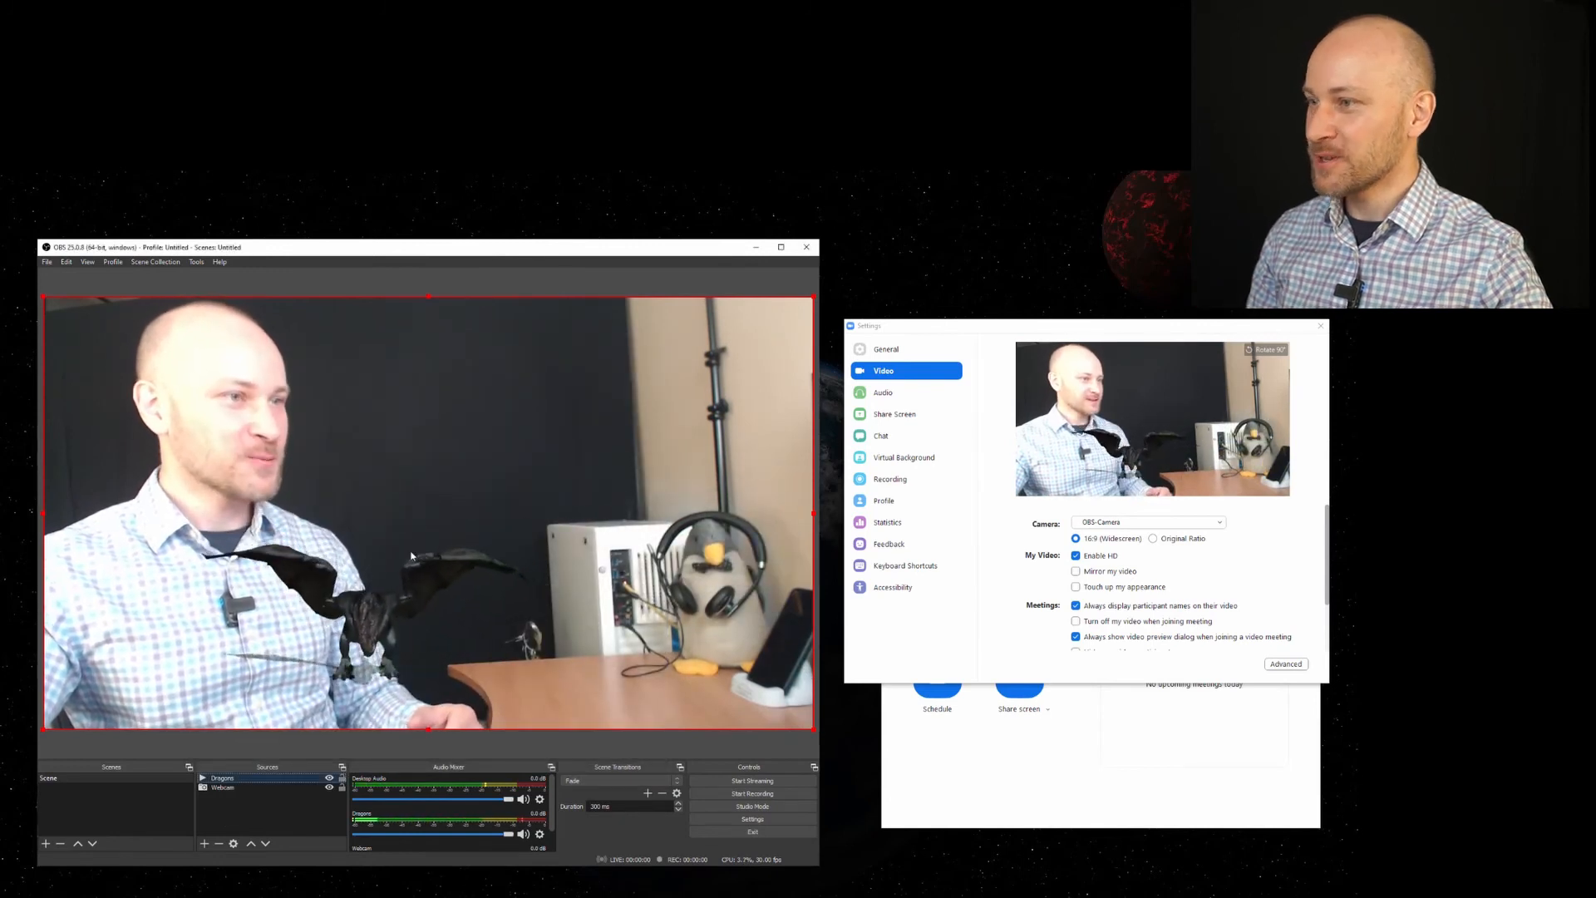
Step: Move the Dragons clip up and to the right so the dragon stands on top of the white computer case
{"action": "left_click_drag", "start_coordinate": [367, 613], "coordinate": [466, 422]}
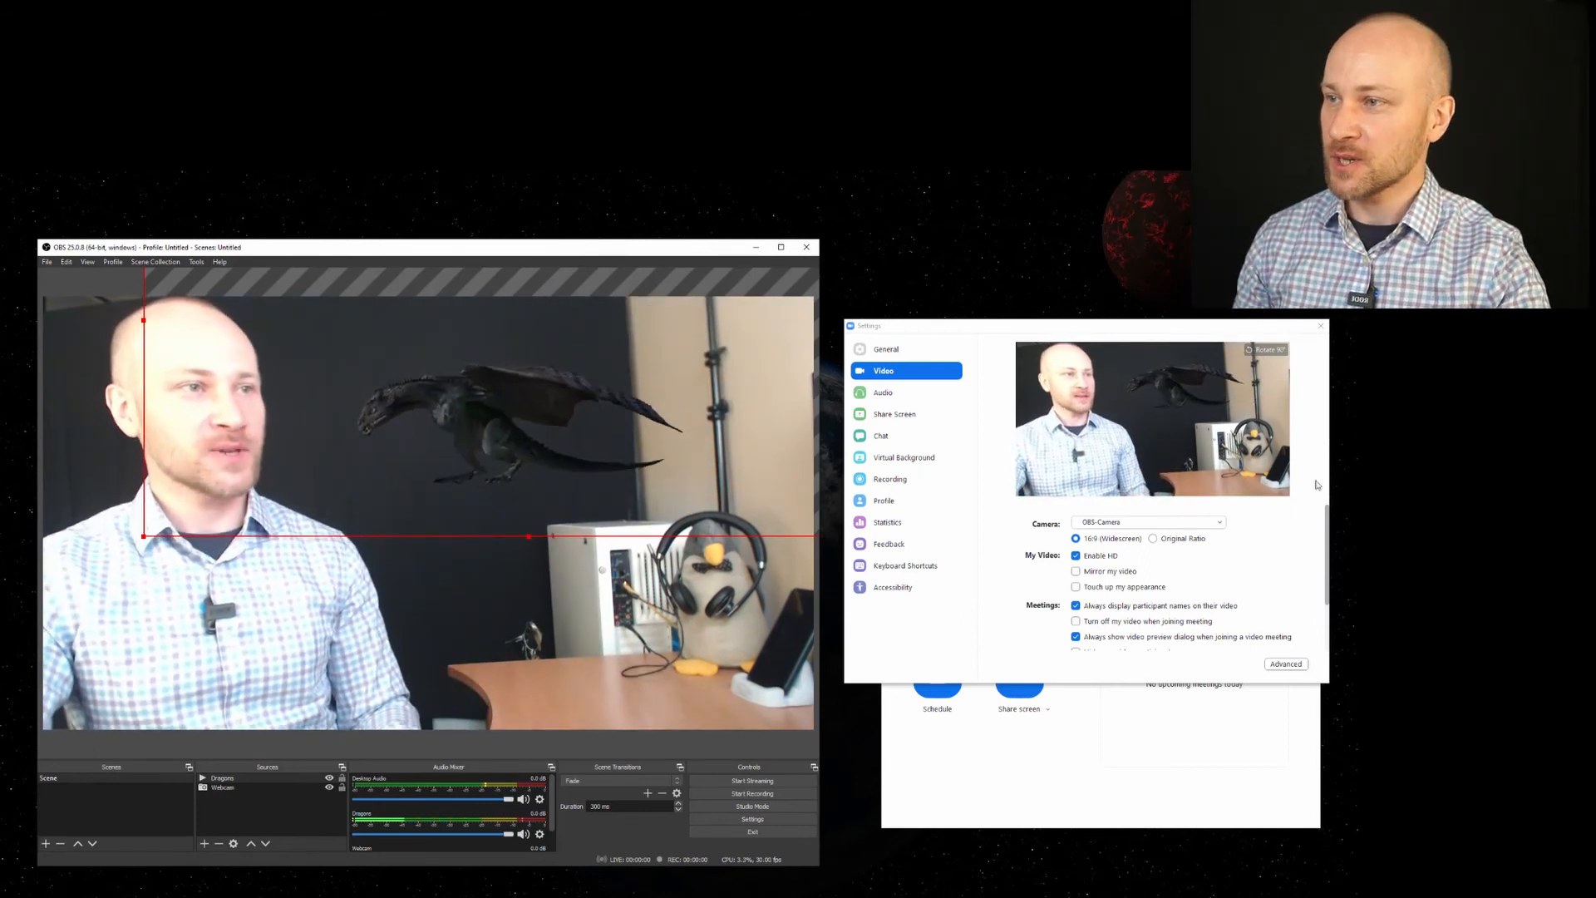
{"action": "left_click_drag", "start_coordinate": [540, 430], "coordinate": [648, 471]}
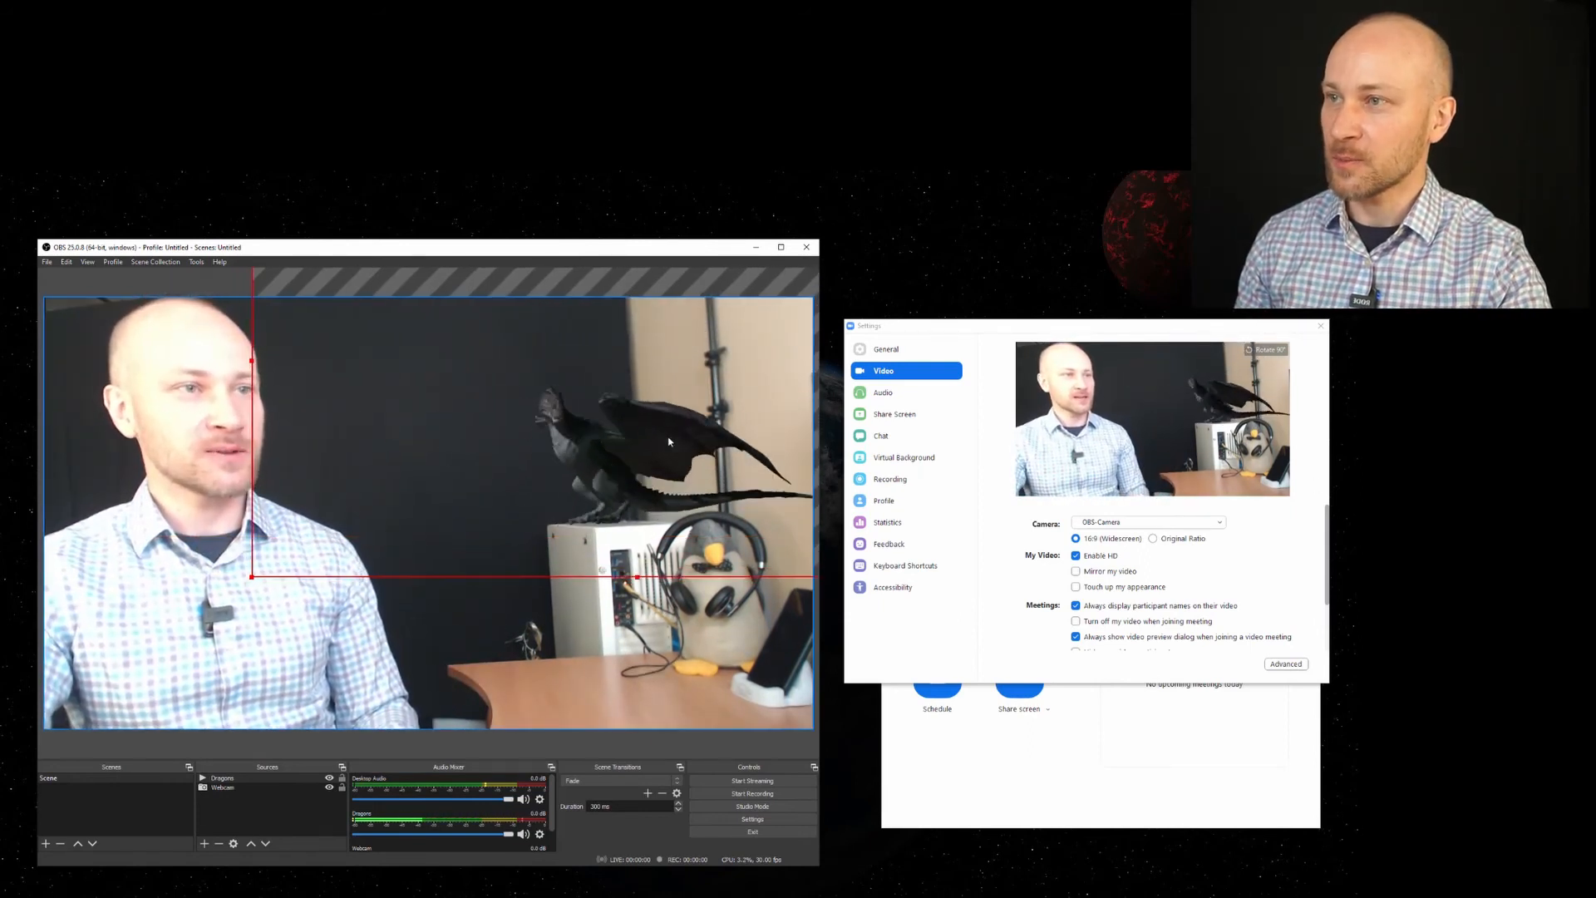